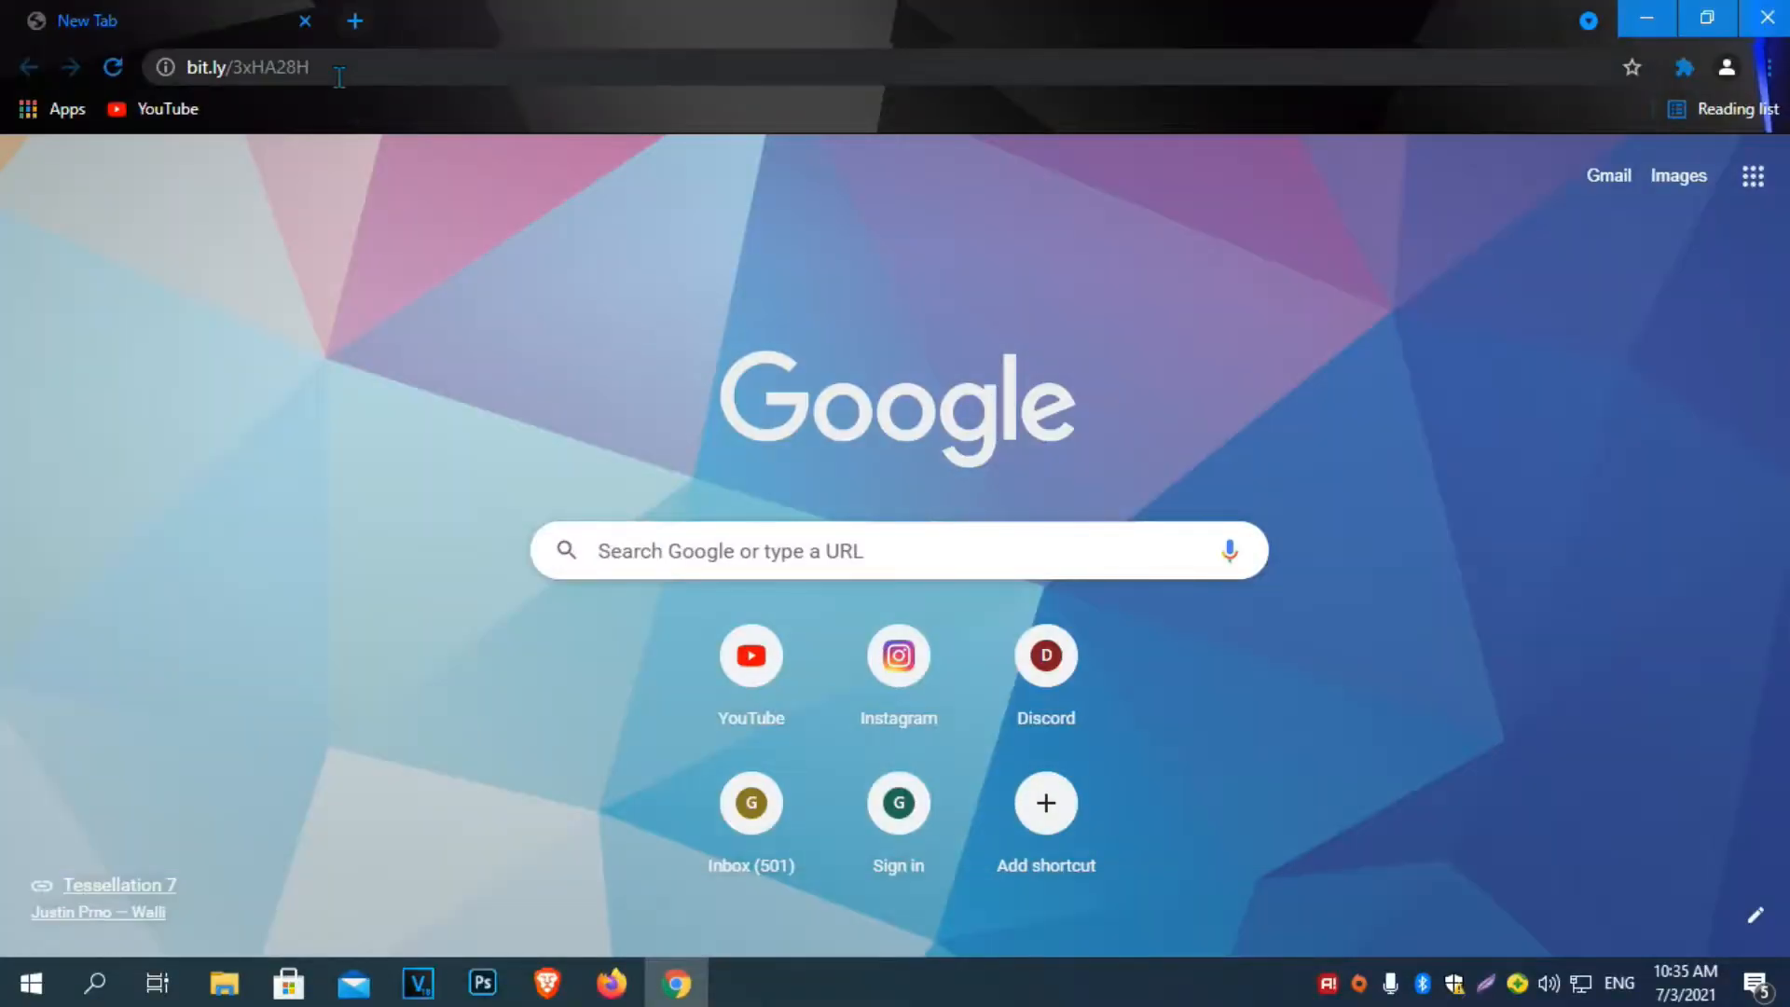
{"action": "left_click", "coordinate": [338, 68]}
{"action": "key", "text": "ctrl+c"}
{"action": "key", "text": "End"}
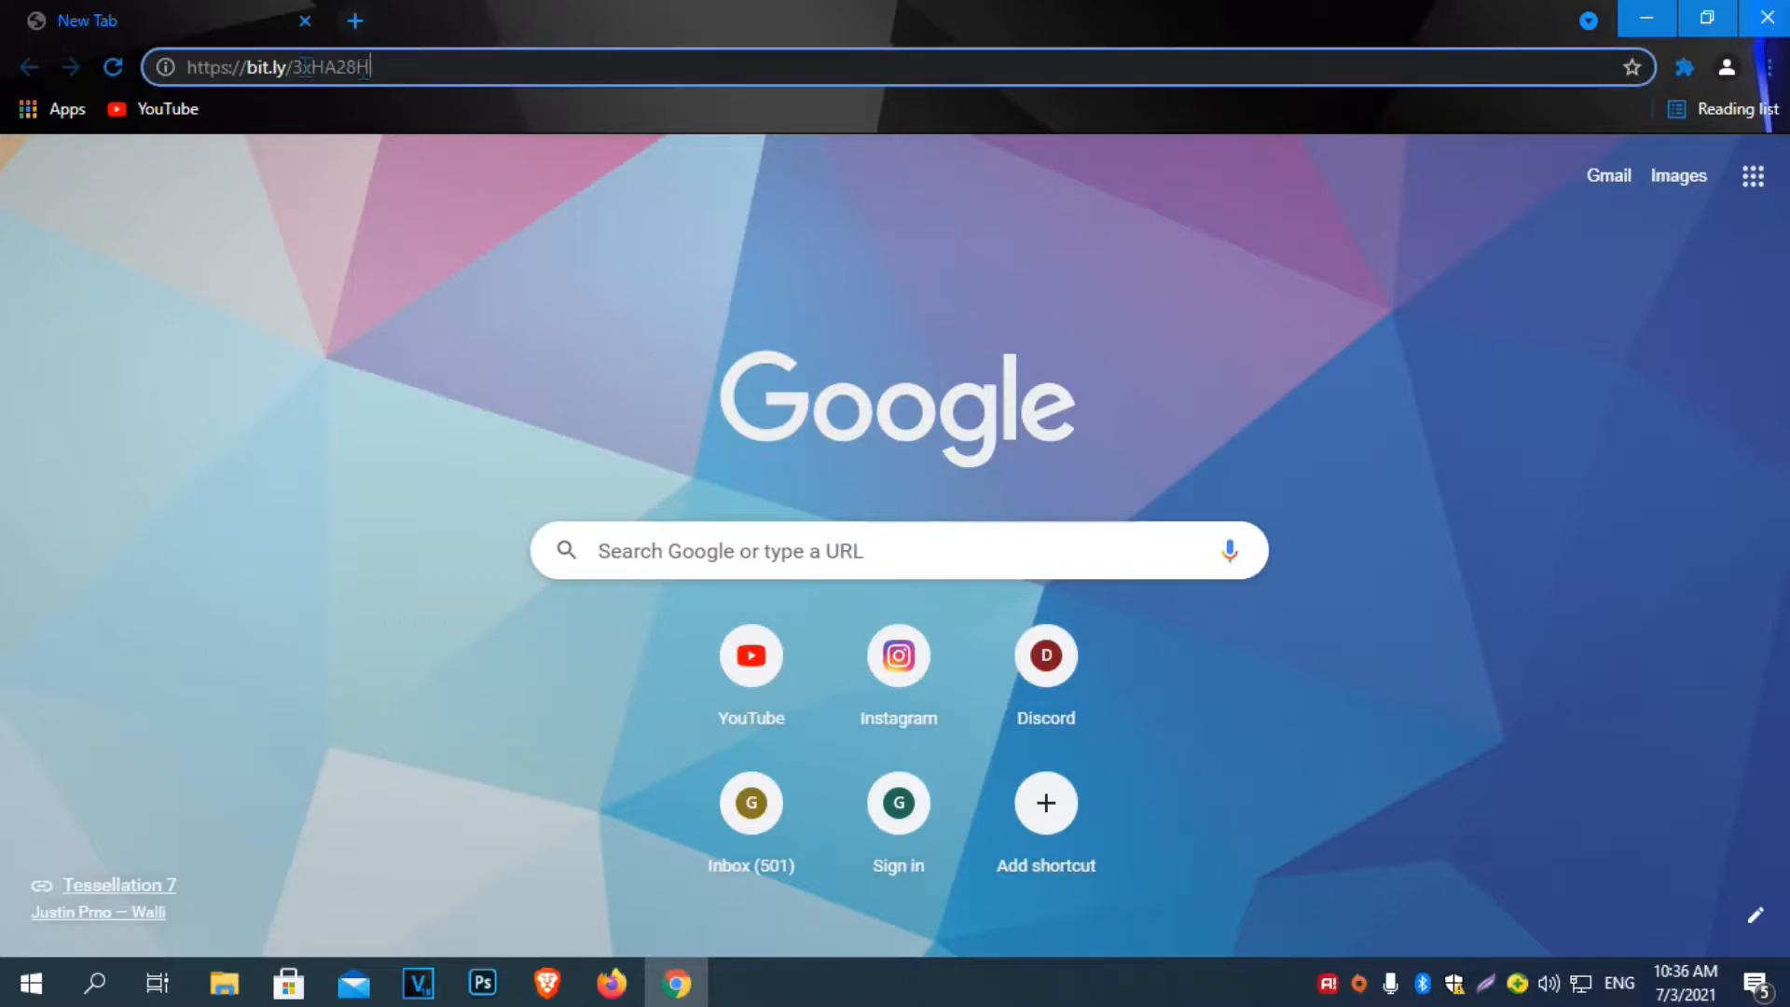
{"action": "left_click_drag", "start_coordinate": [365, 67], "coordinate": [2, 11]}
{"action": "key", "text": "ctrl+v"}
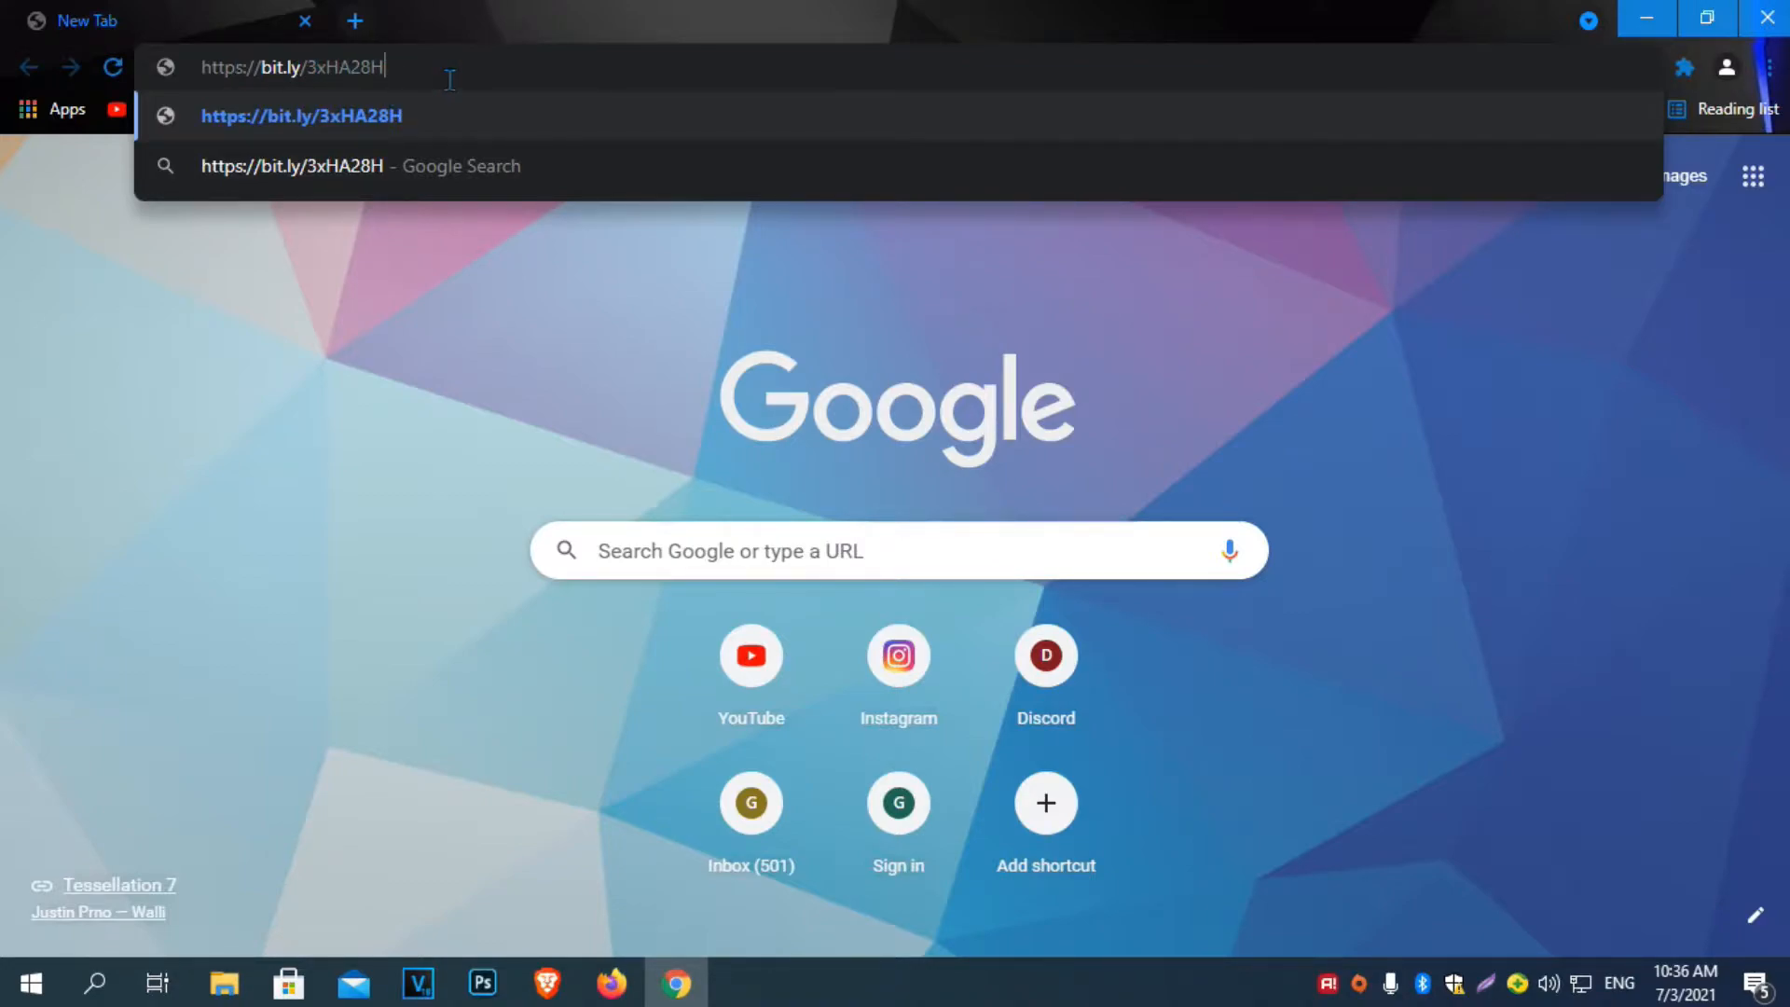
{"action": "key", "text": "Return"}
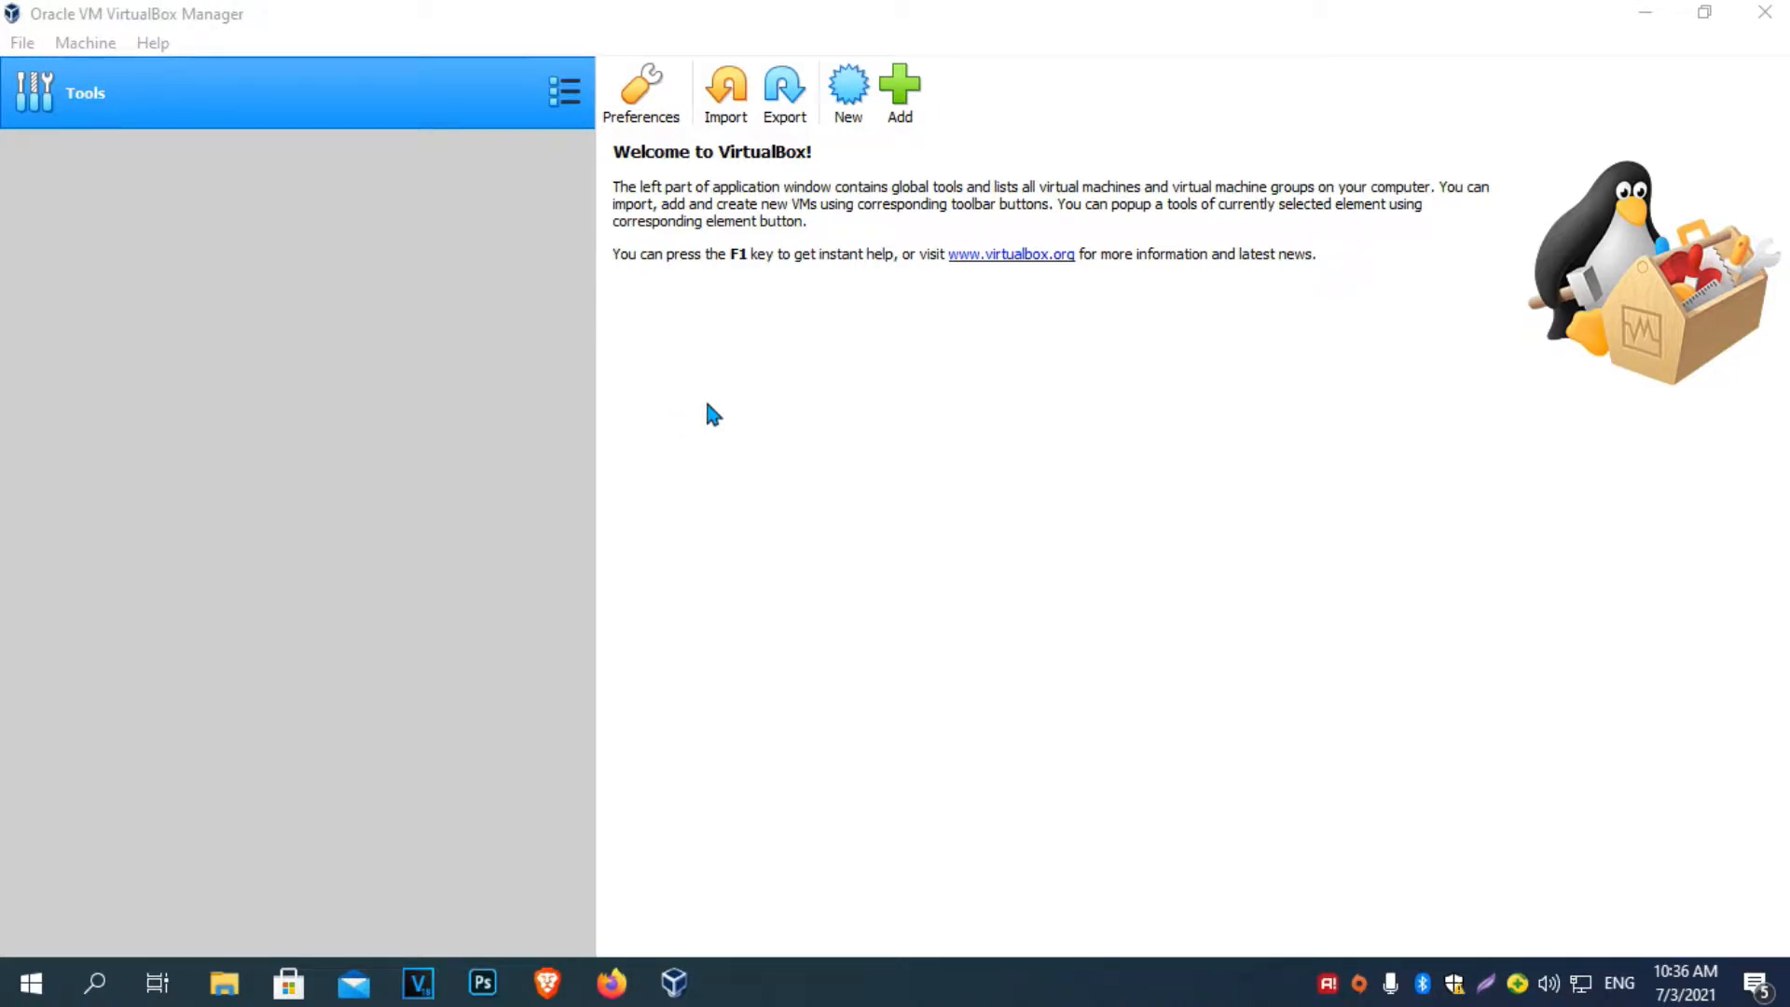
Start a new virtual machine named 'windows 11' with version Windows 10 (64-bit).
{"action": "left_click", "coordinate": [848, 93]}
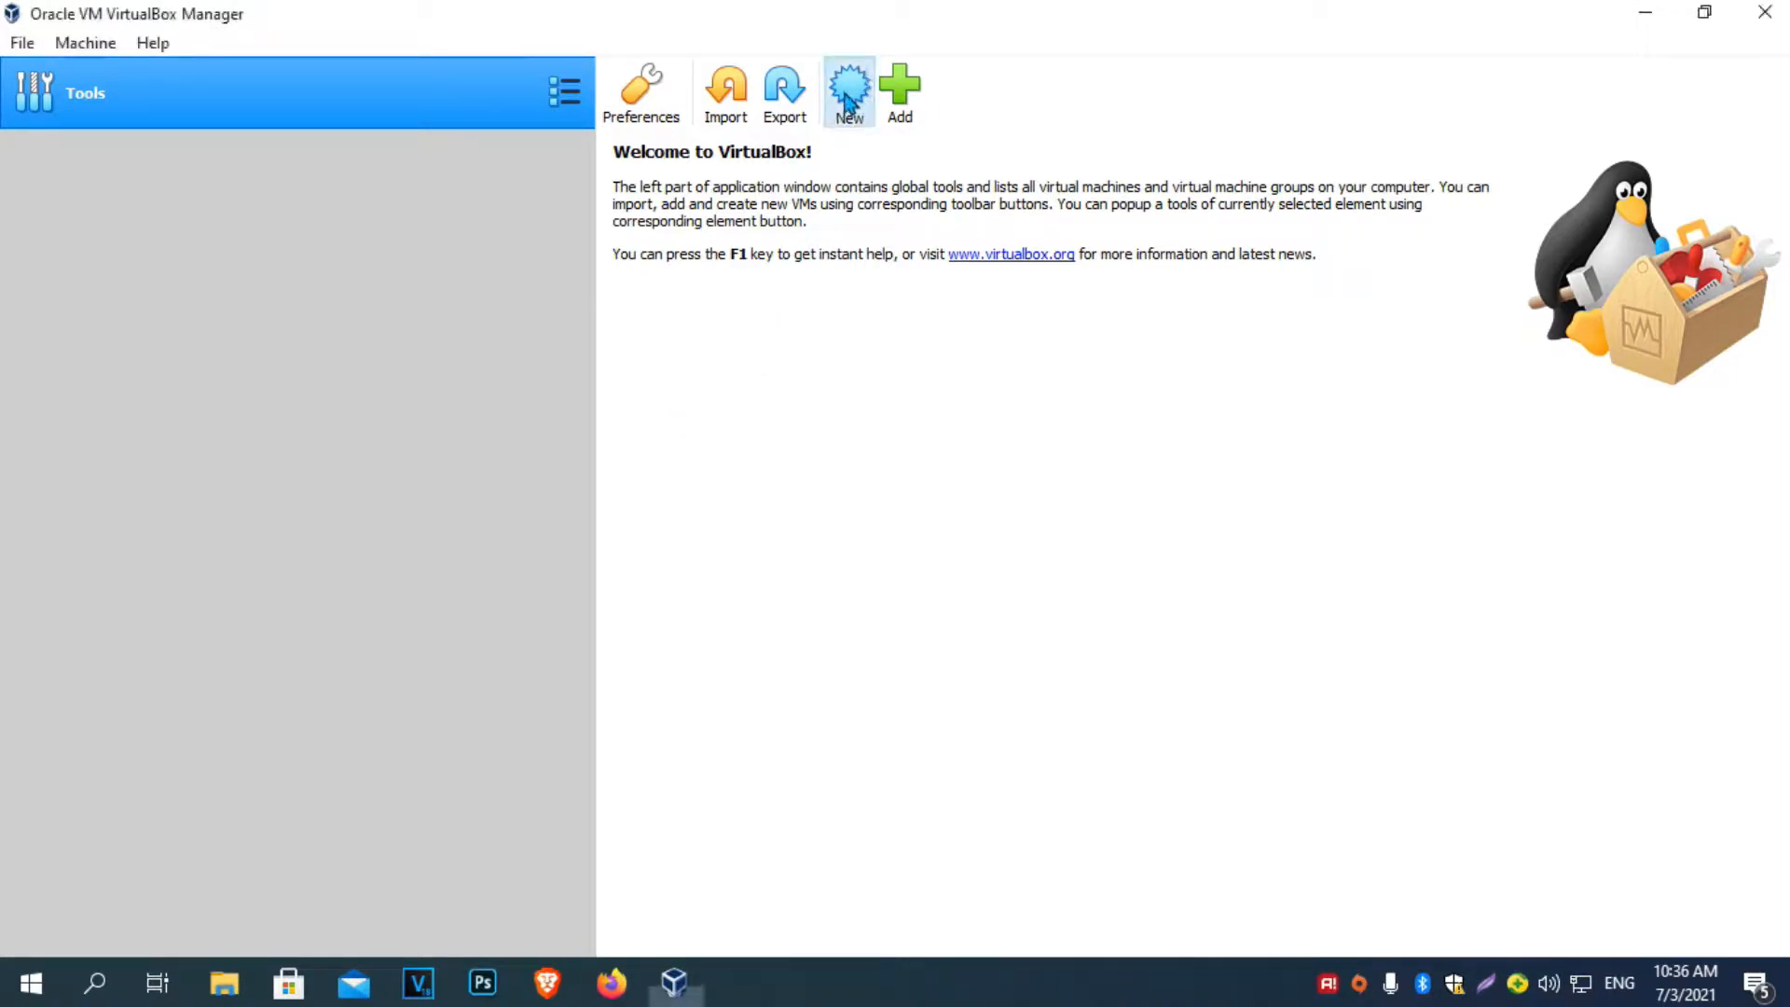
{"action": "left_click", "coordinate": [874, 608]}
{"action": "scroll", "coordinate": [885, 666], "scroll_direction": "down", "scroll_amount": 4}
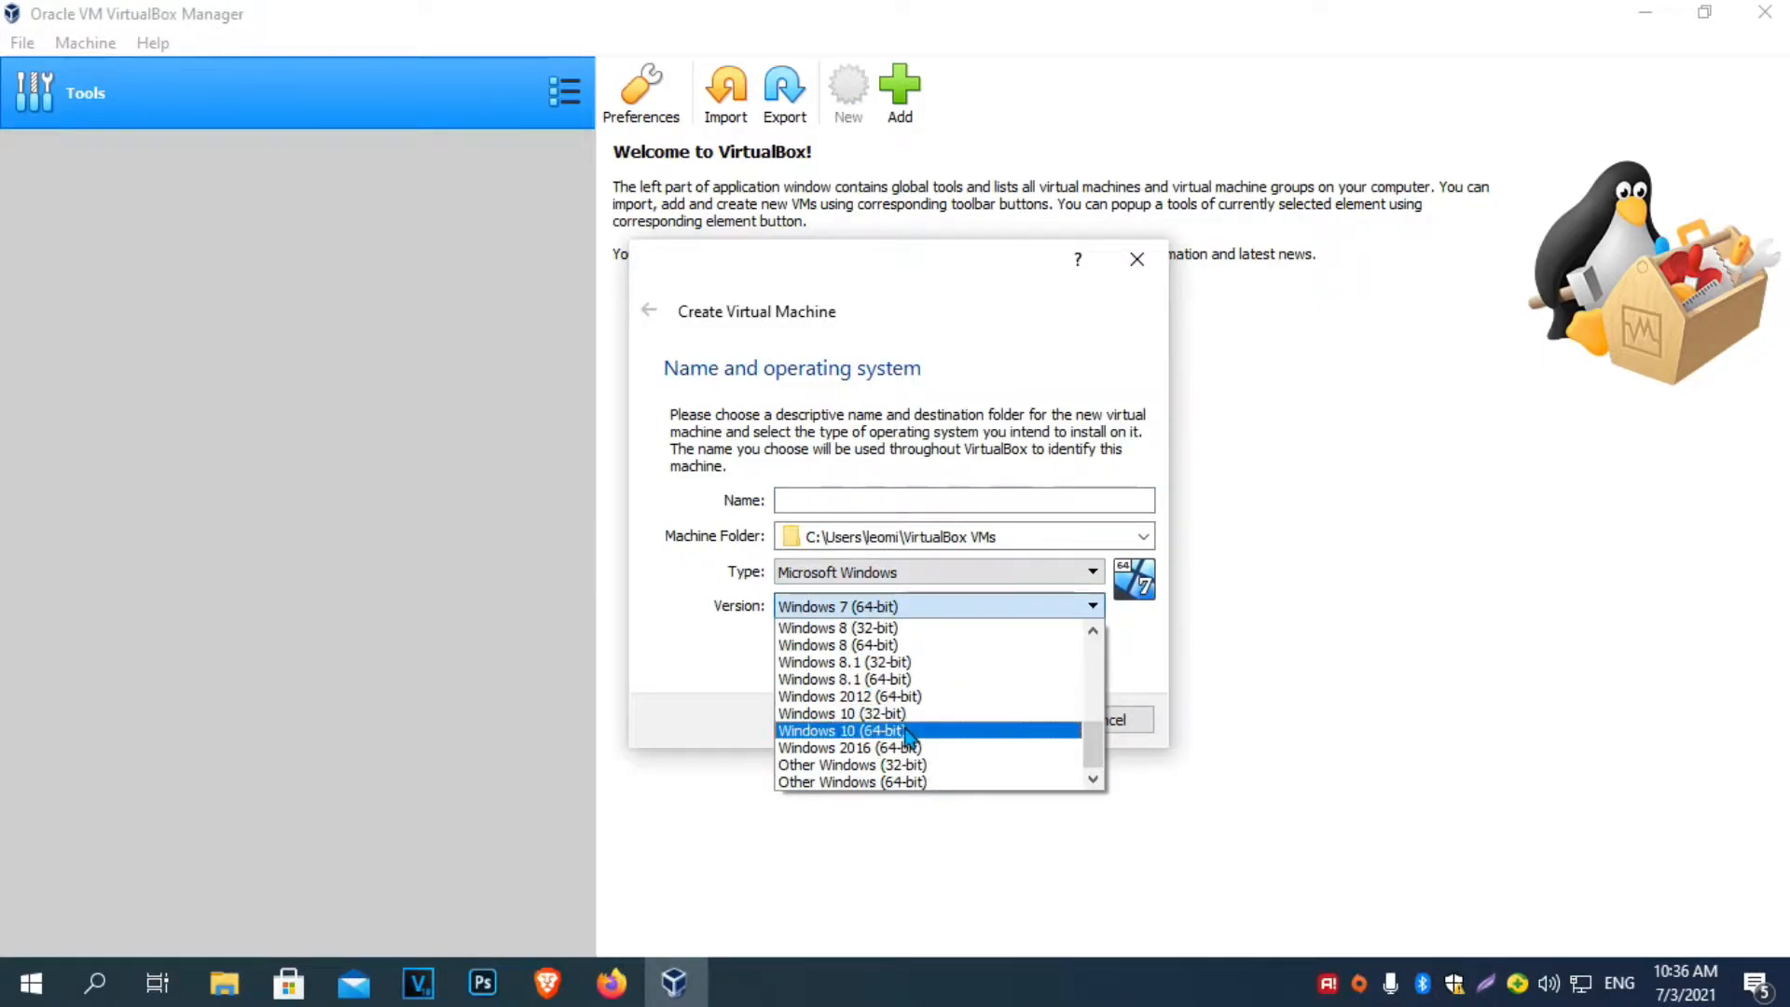
{"action": "left_click", "coordinate": [906, 733]}
{"action": "left_click", "coordinate": [886, 503]}
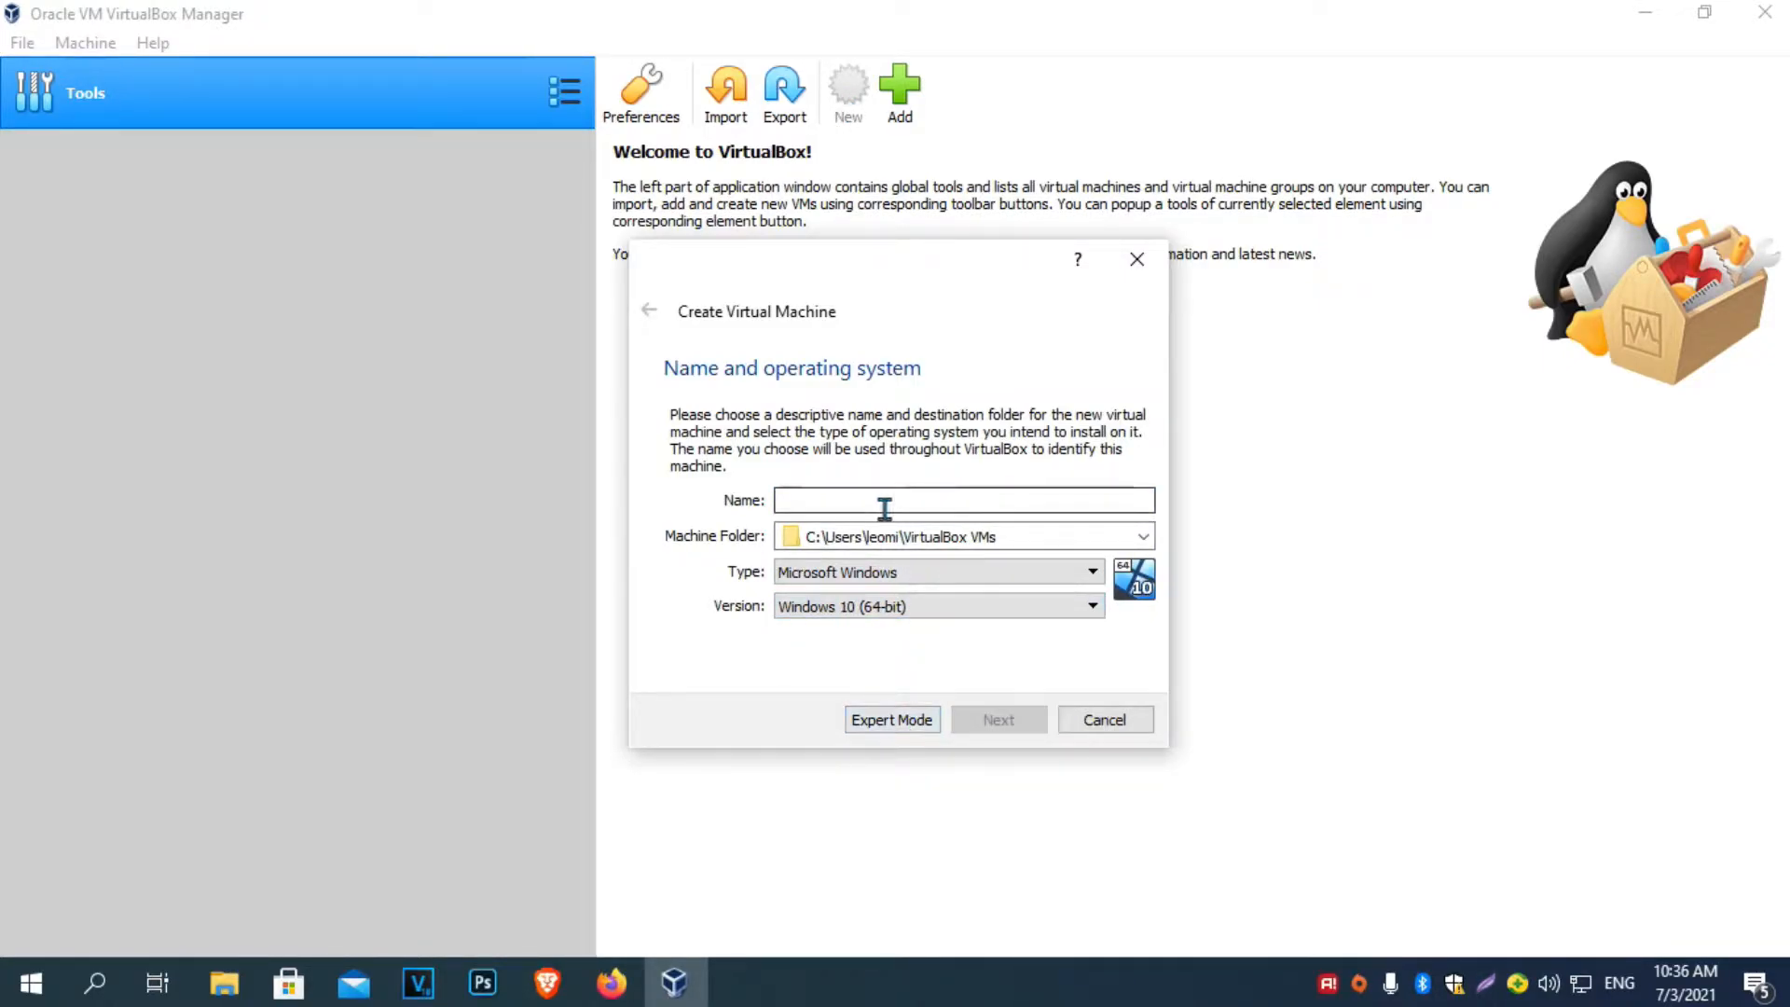
{"action": "type", "text": "win"}
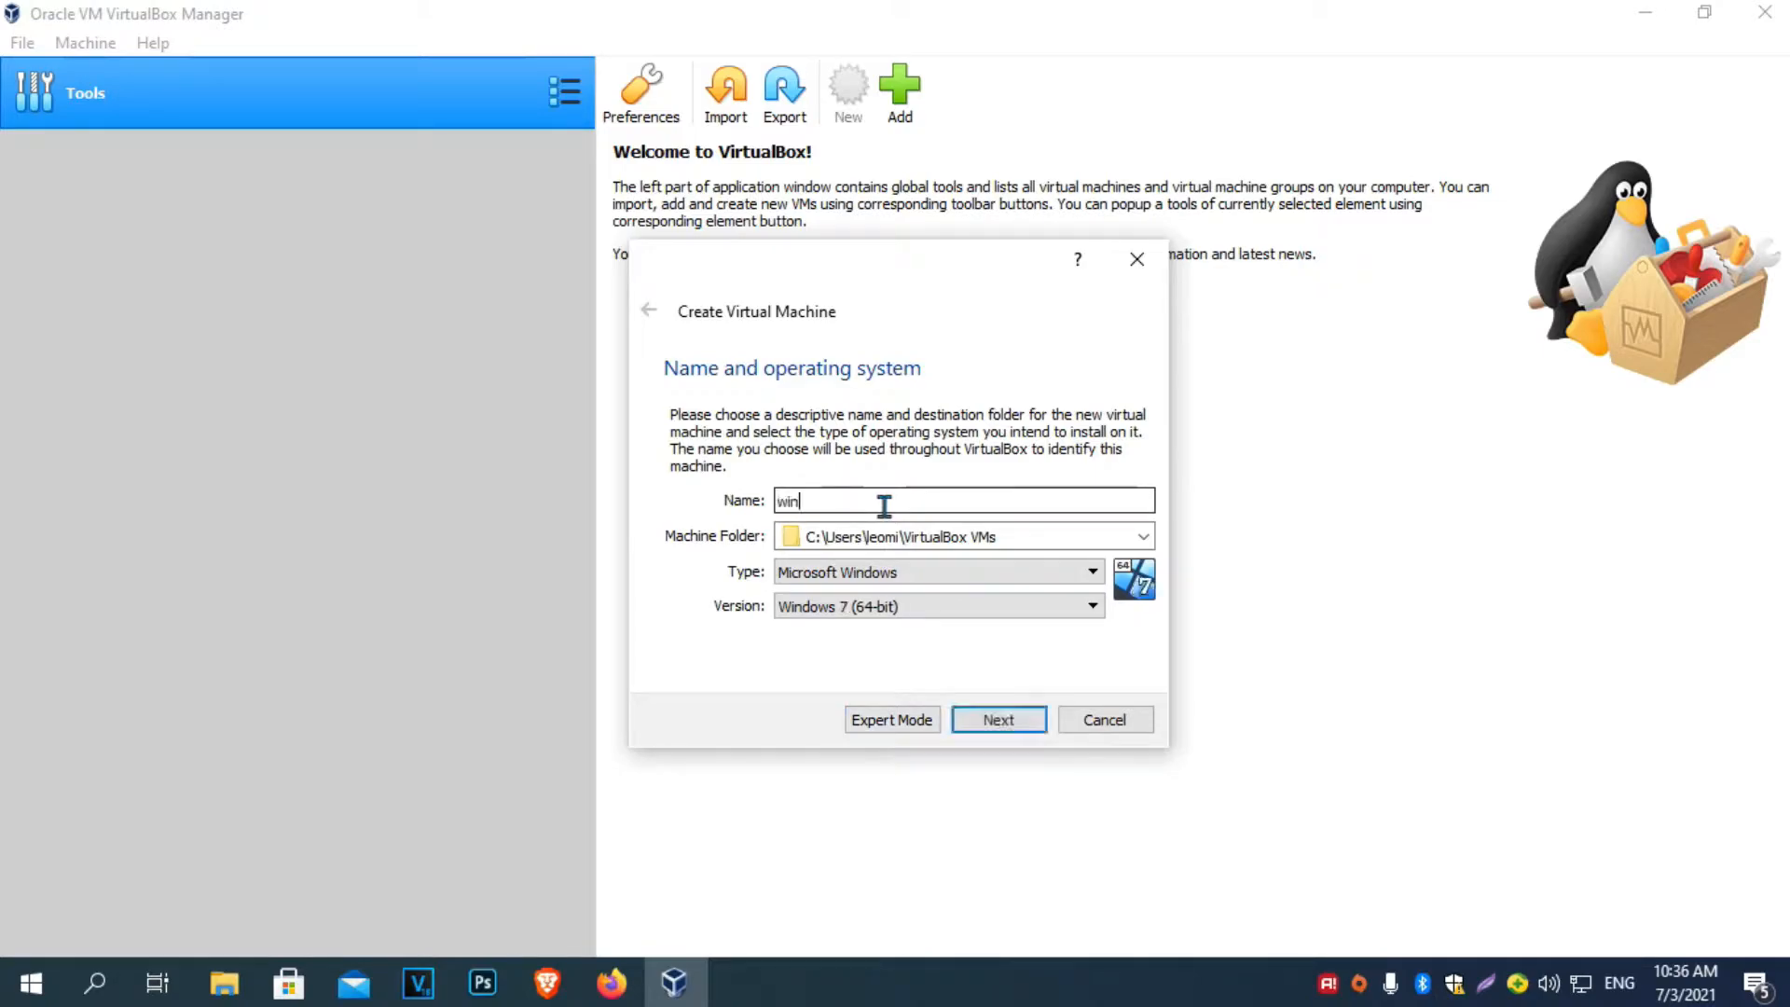
{"action": "type", "text": "dows m11"}
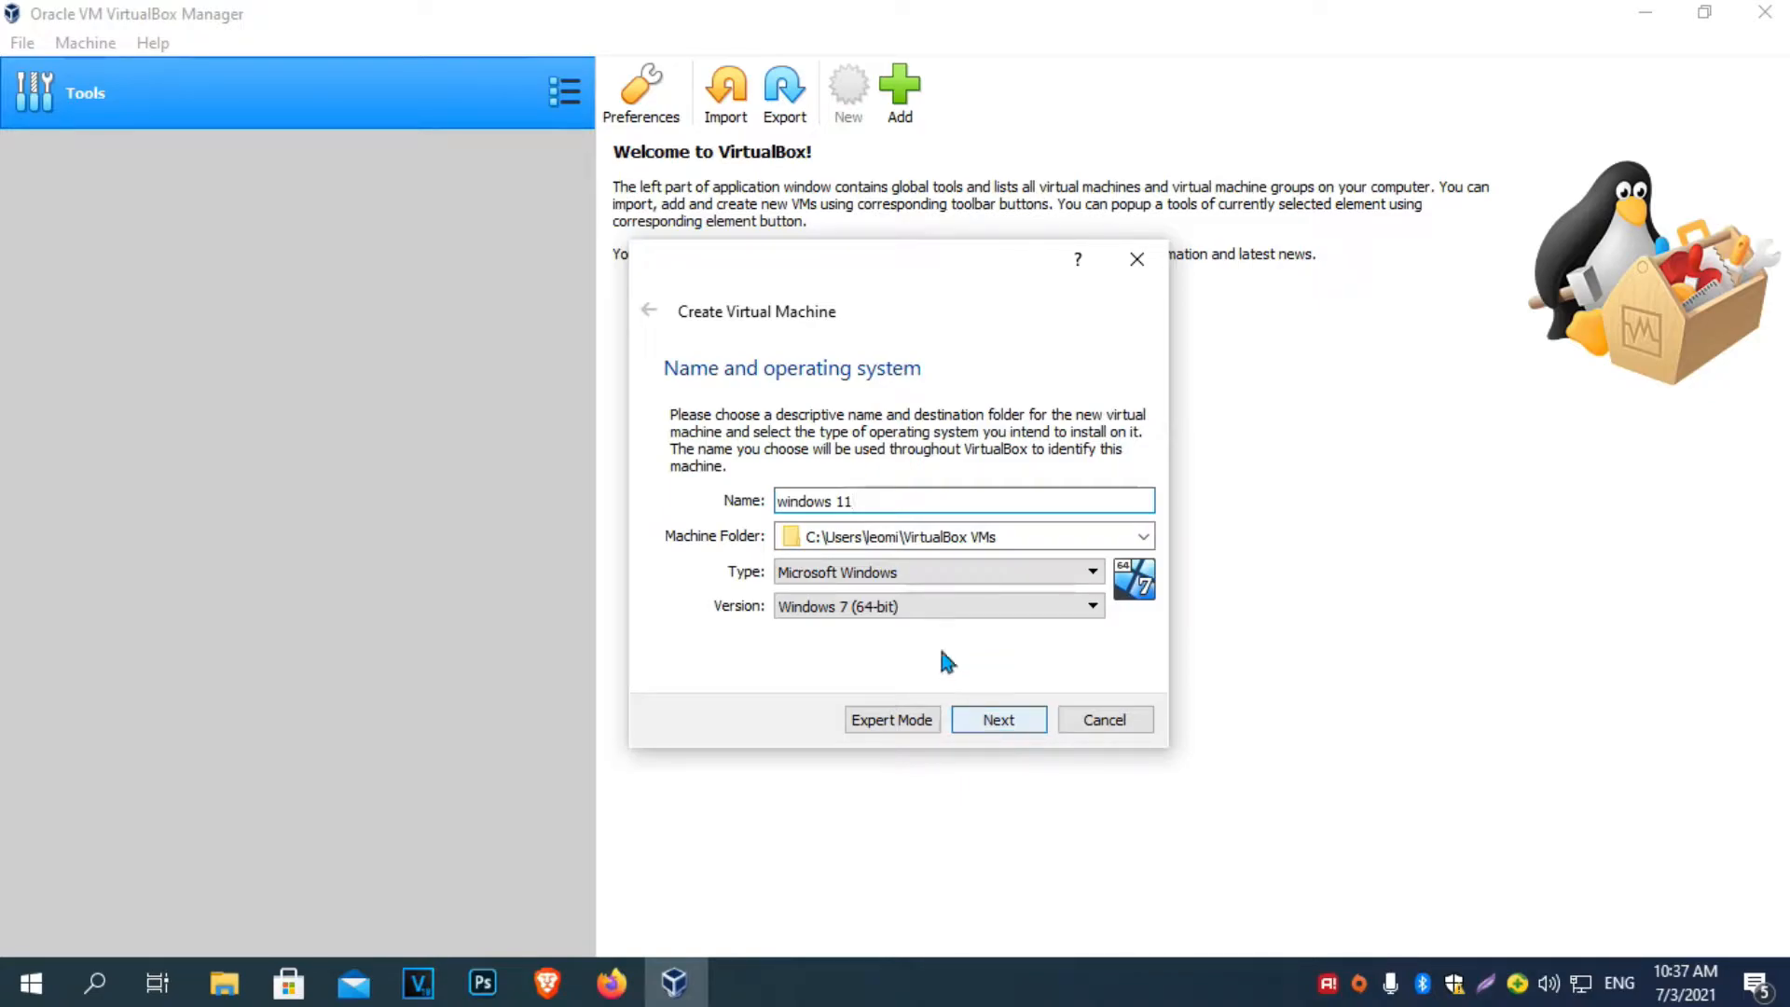
{"action": "left_click", "coordinate": [885, 605]}
{"action": "left_click", "coordinate": [871, 741]}
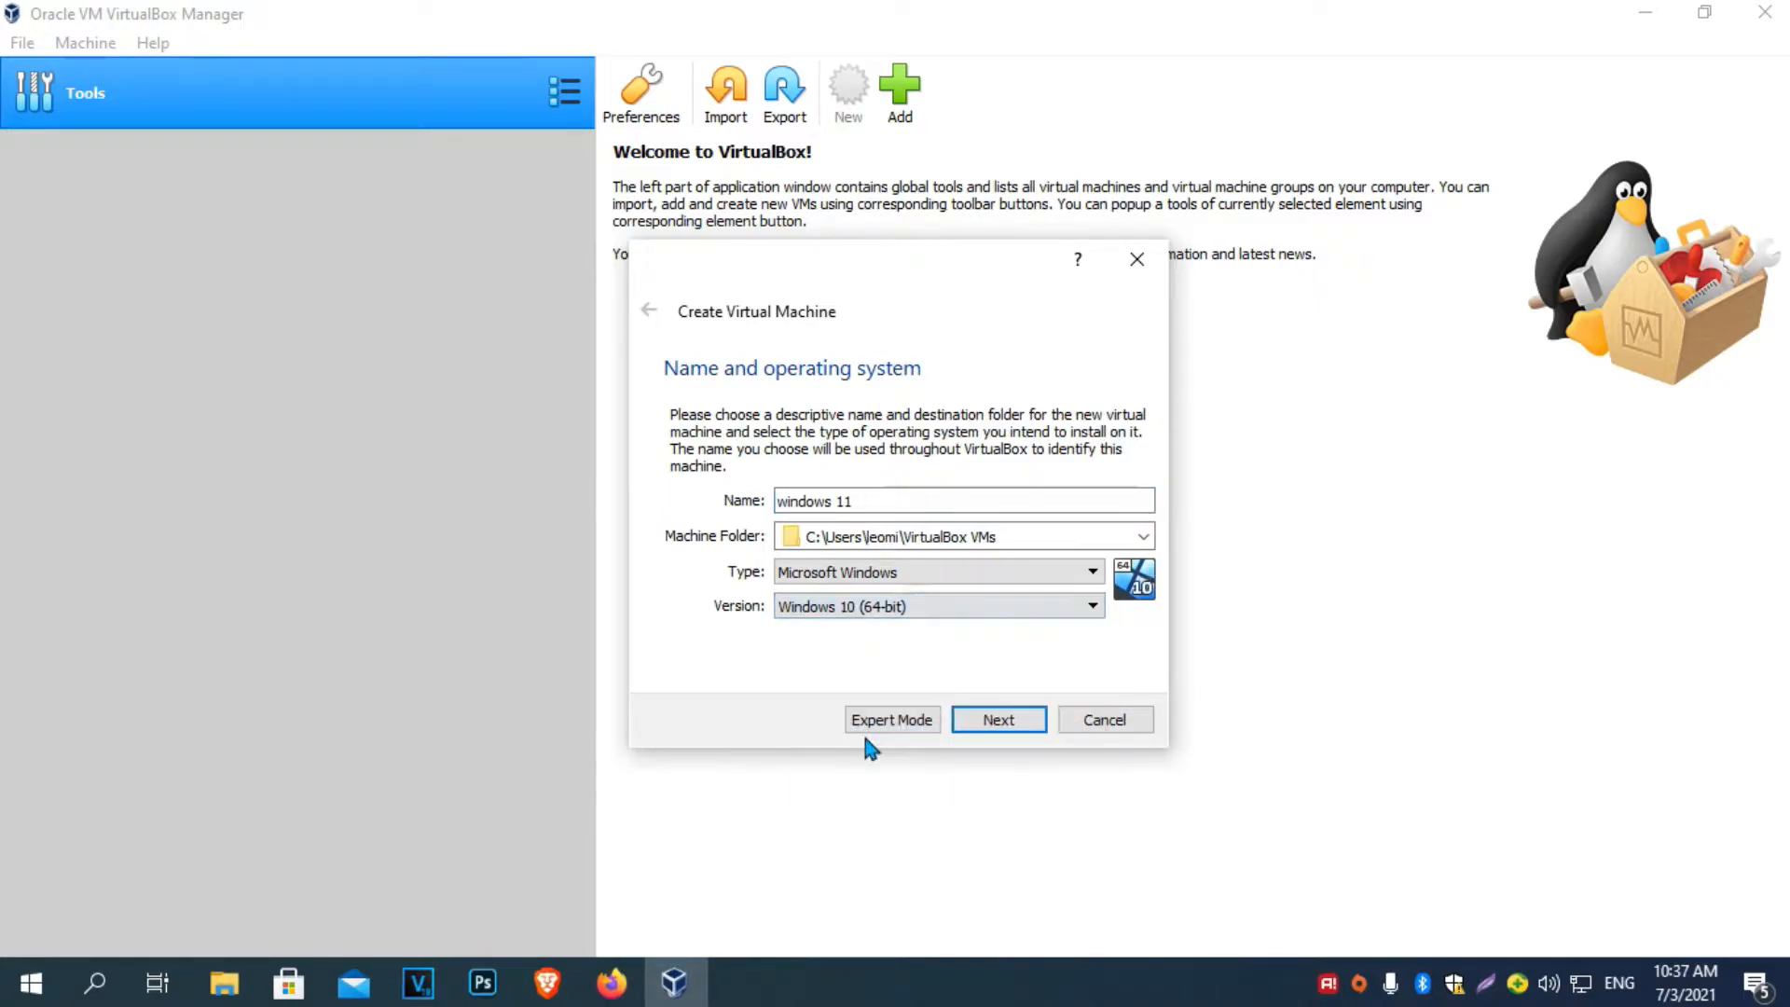
After the folder-already-exists error, rename the machine to 'windows 11 v2'.
{"action": "left_click", "coordinate": [997, 720]}
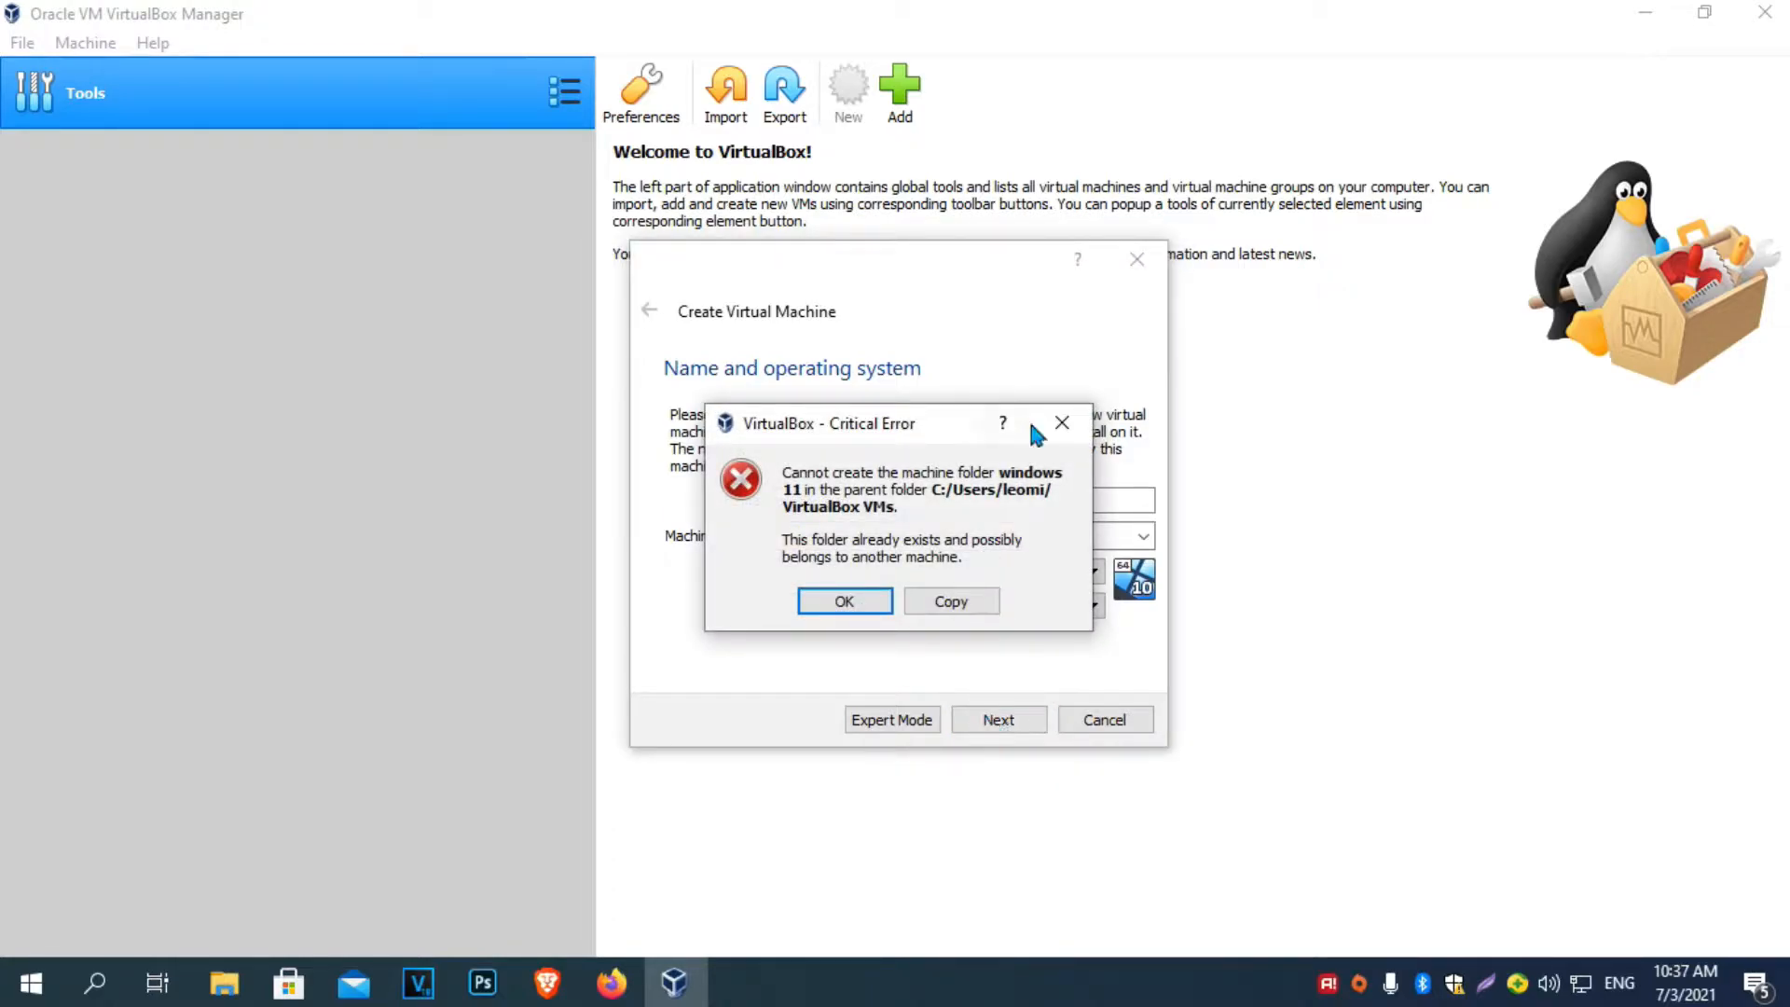
{"action": "left_click", "coordinate": [1081, 425]}
{"action": "left_click", "coordinate": [851, 507]}
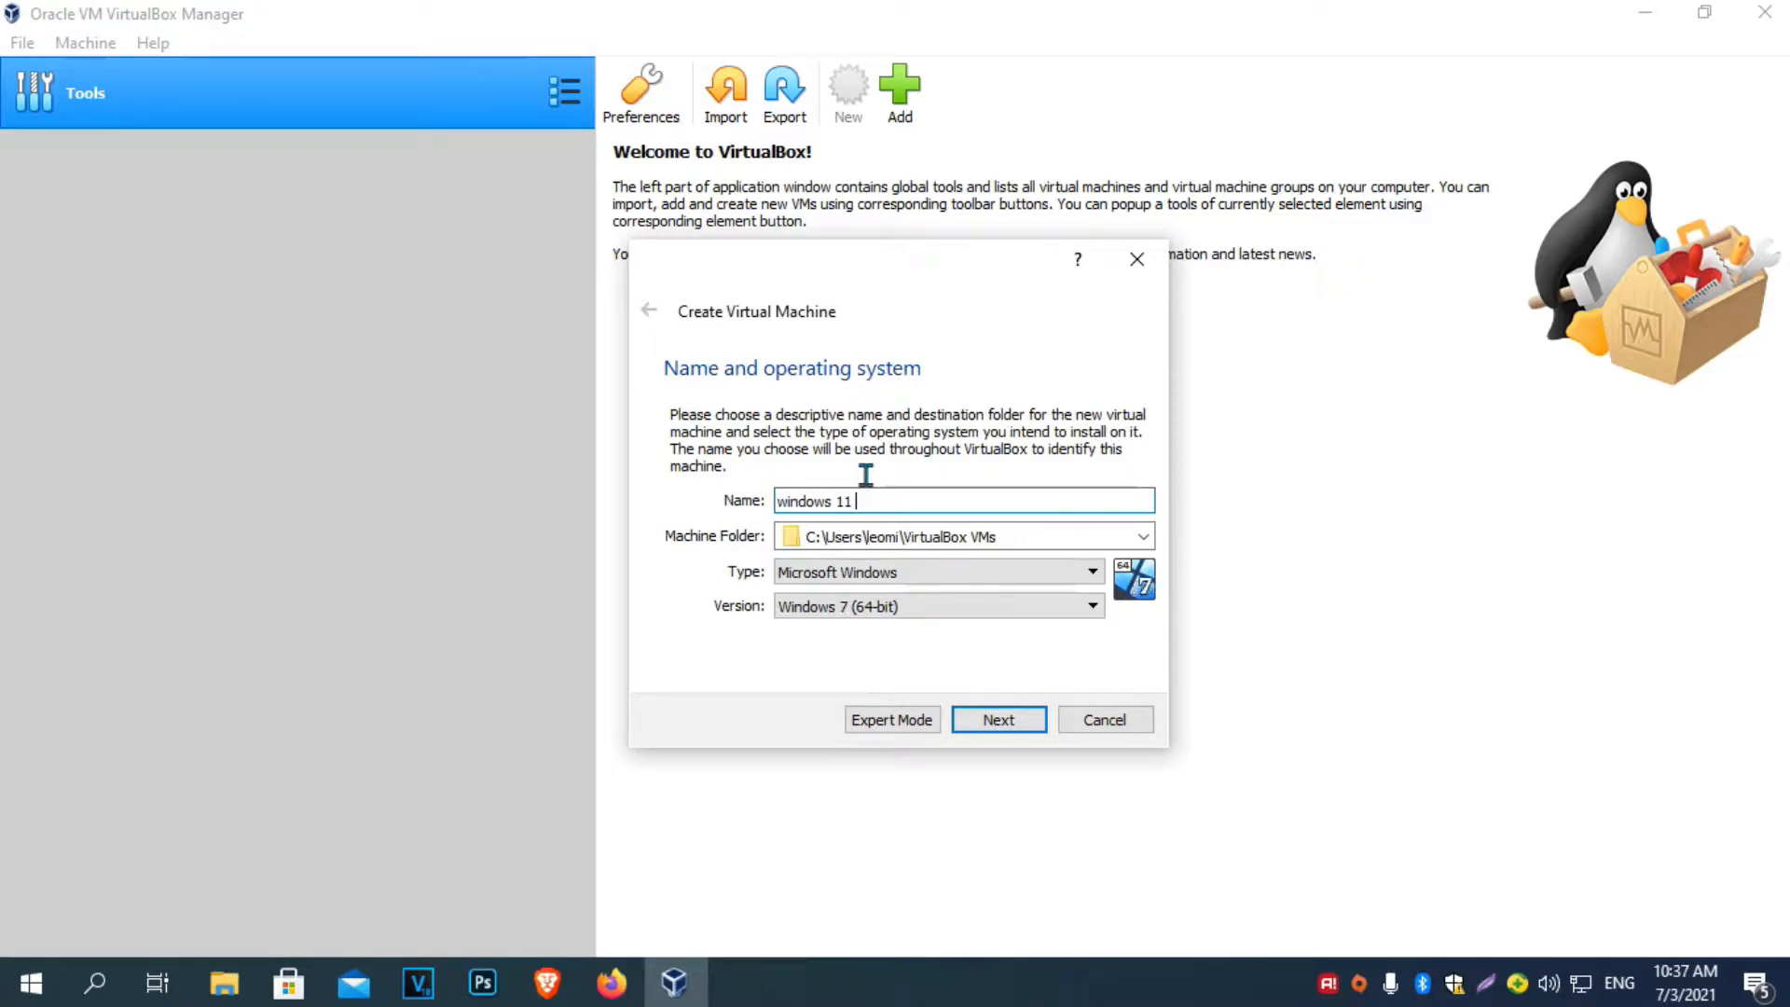
{"action": "type", "text": "v2"}
Set the machine's memory to about 5336 MB.
{"action": "left_click", "coordinate": [1025, 719]}
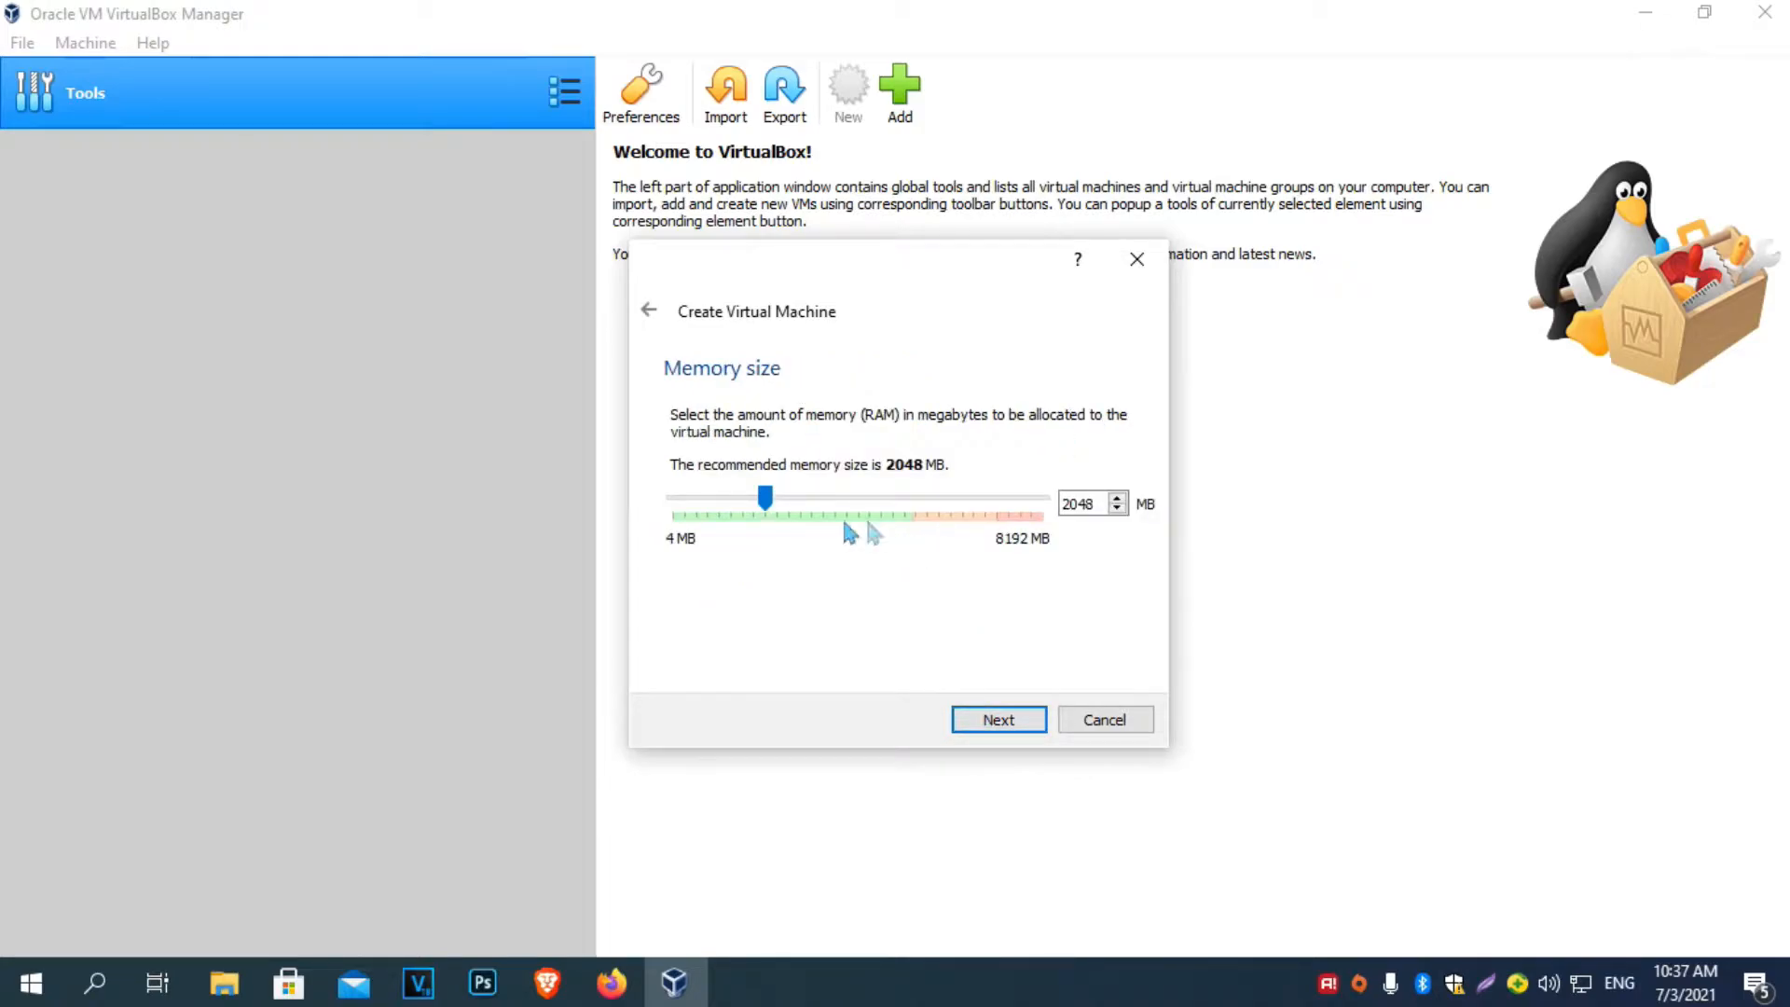
{"action": "left_click_drag", "start_coordinate": [768, 497], "coordinate": [918, 532]}
{"action": "left_click", "coordinate": [999, 720]}
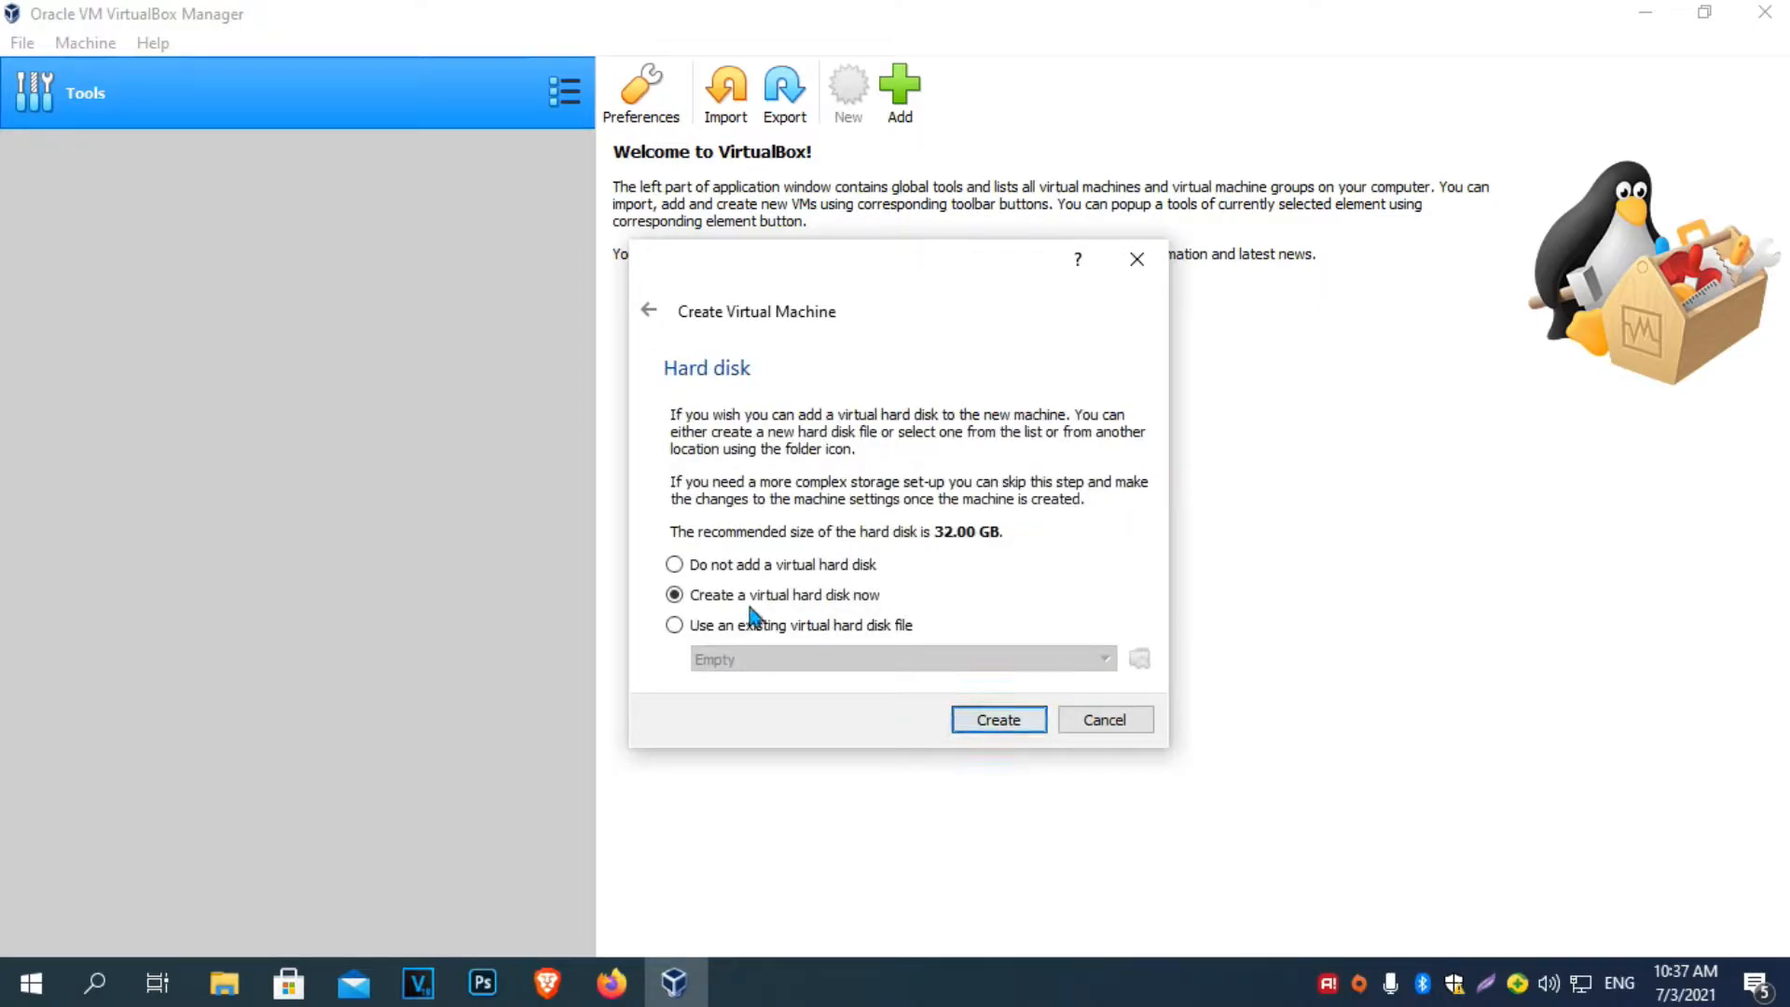
Create a new 32 GB virtual hard disk with default file type and storage allocation.
{"action": "left_click", "coordinate": [999, 720]}
{"action": "left_click", "coordinate": [1009, 774]}
{"action": "left_click", "coordinate": [1010, 769]}
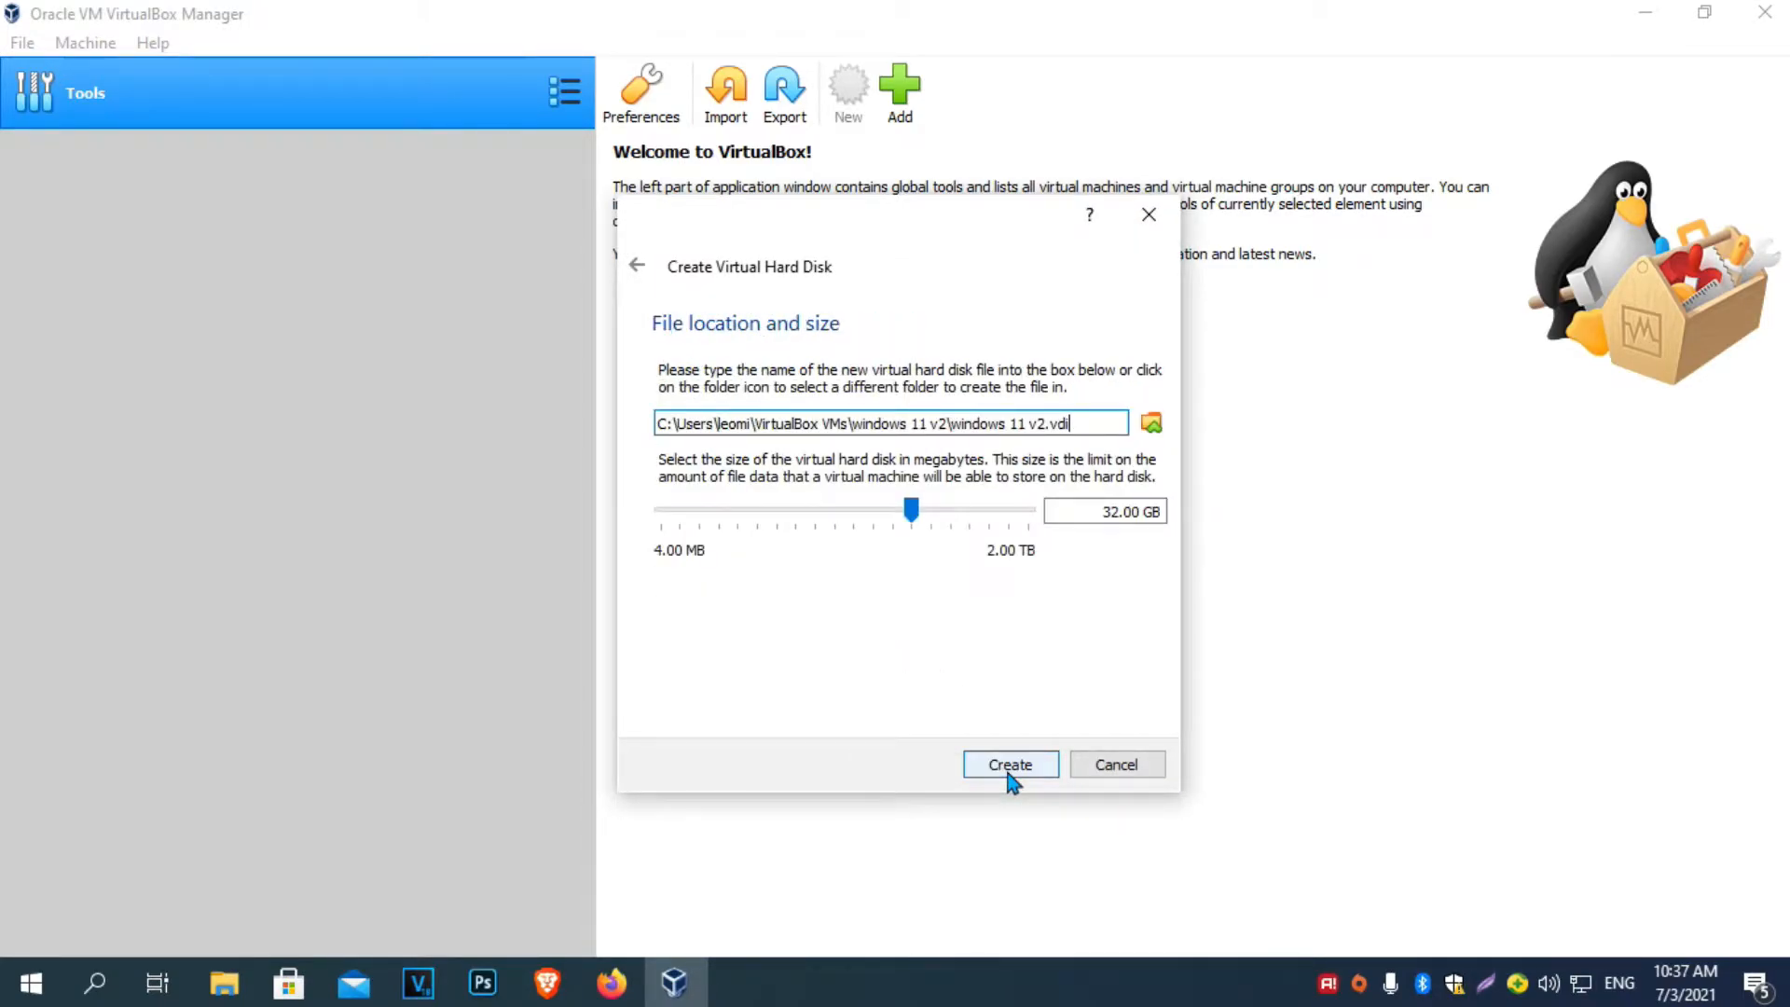
{"action": "left_click", "coordinate": [1009, 766]}
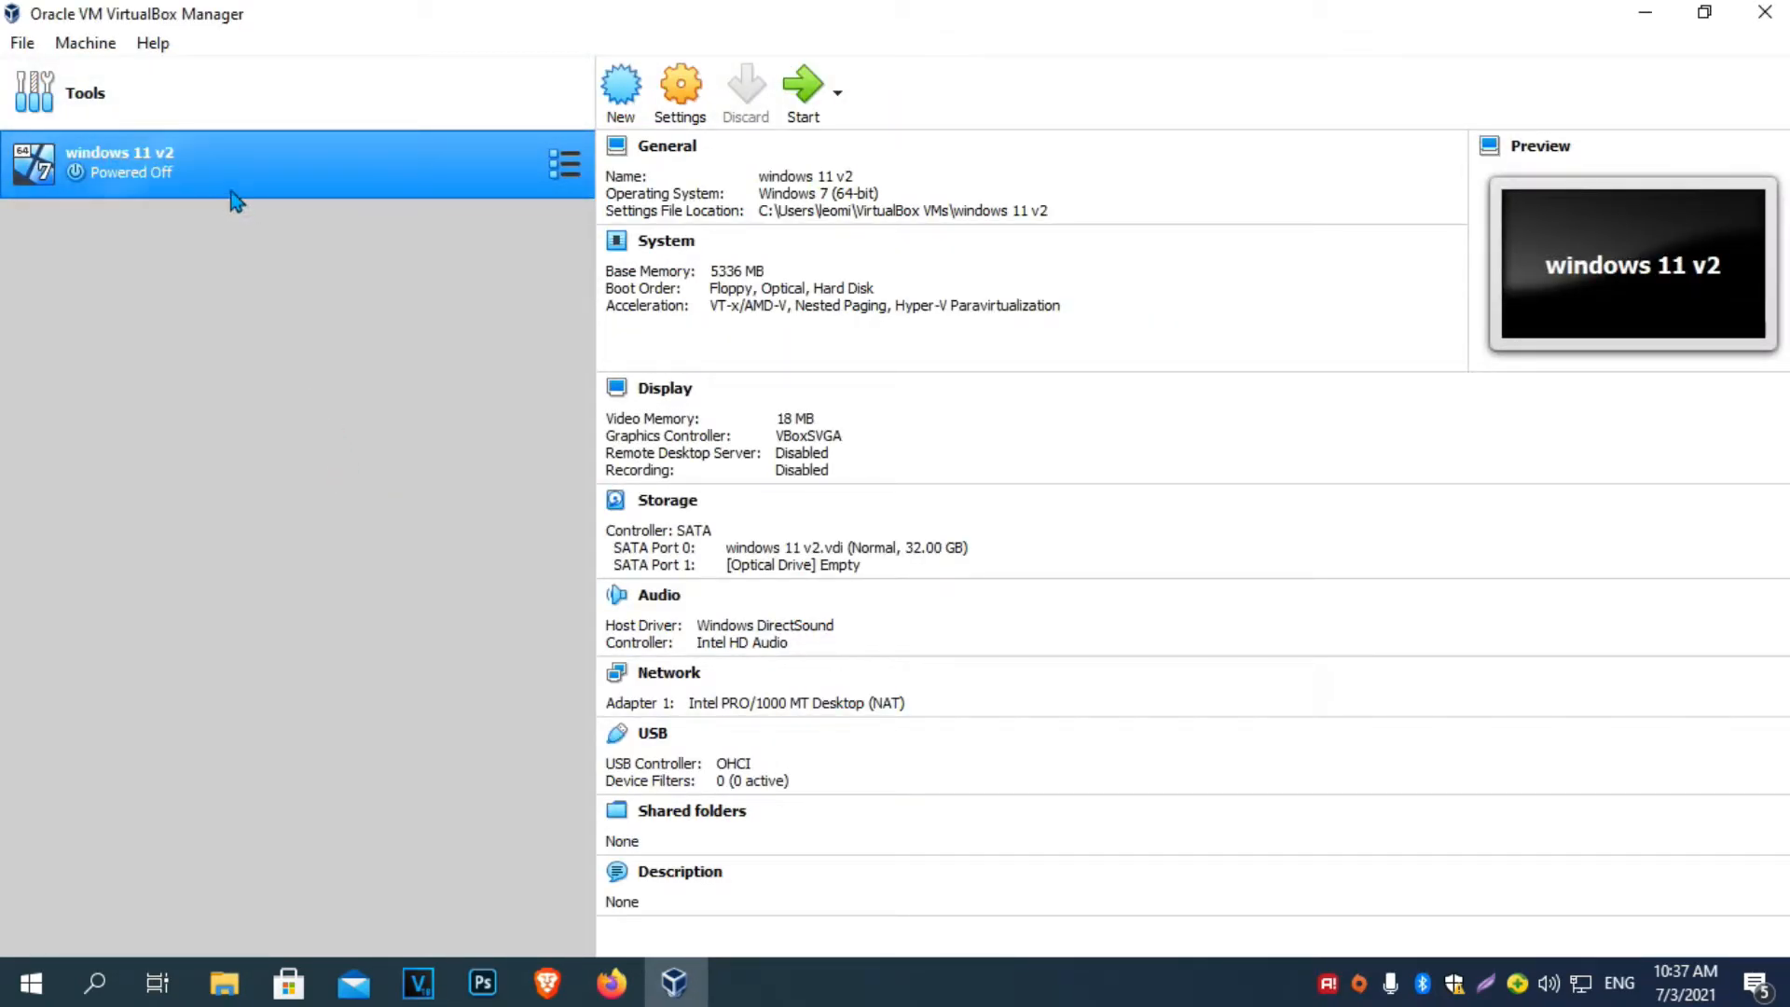
Boot windows 11 v2 using the 21996.1.210529-1541 ISO from Downloads as start-up disk.
{"action": "double_click", "coordinate": [206, 174]}
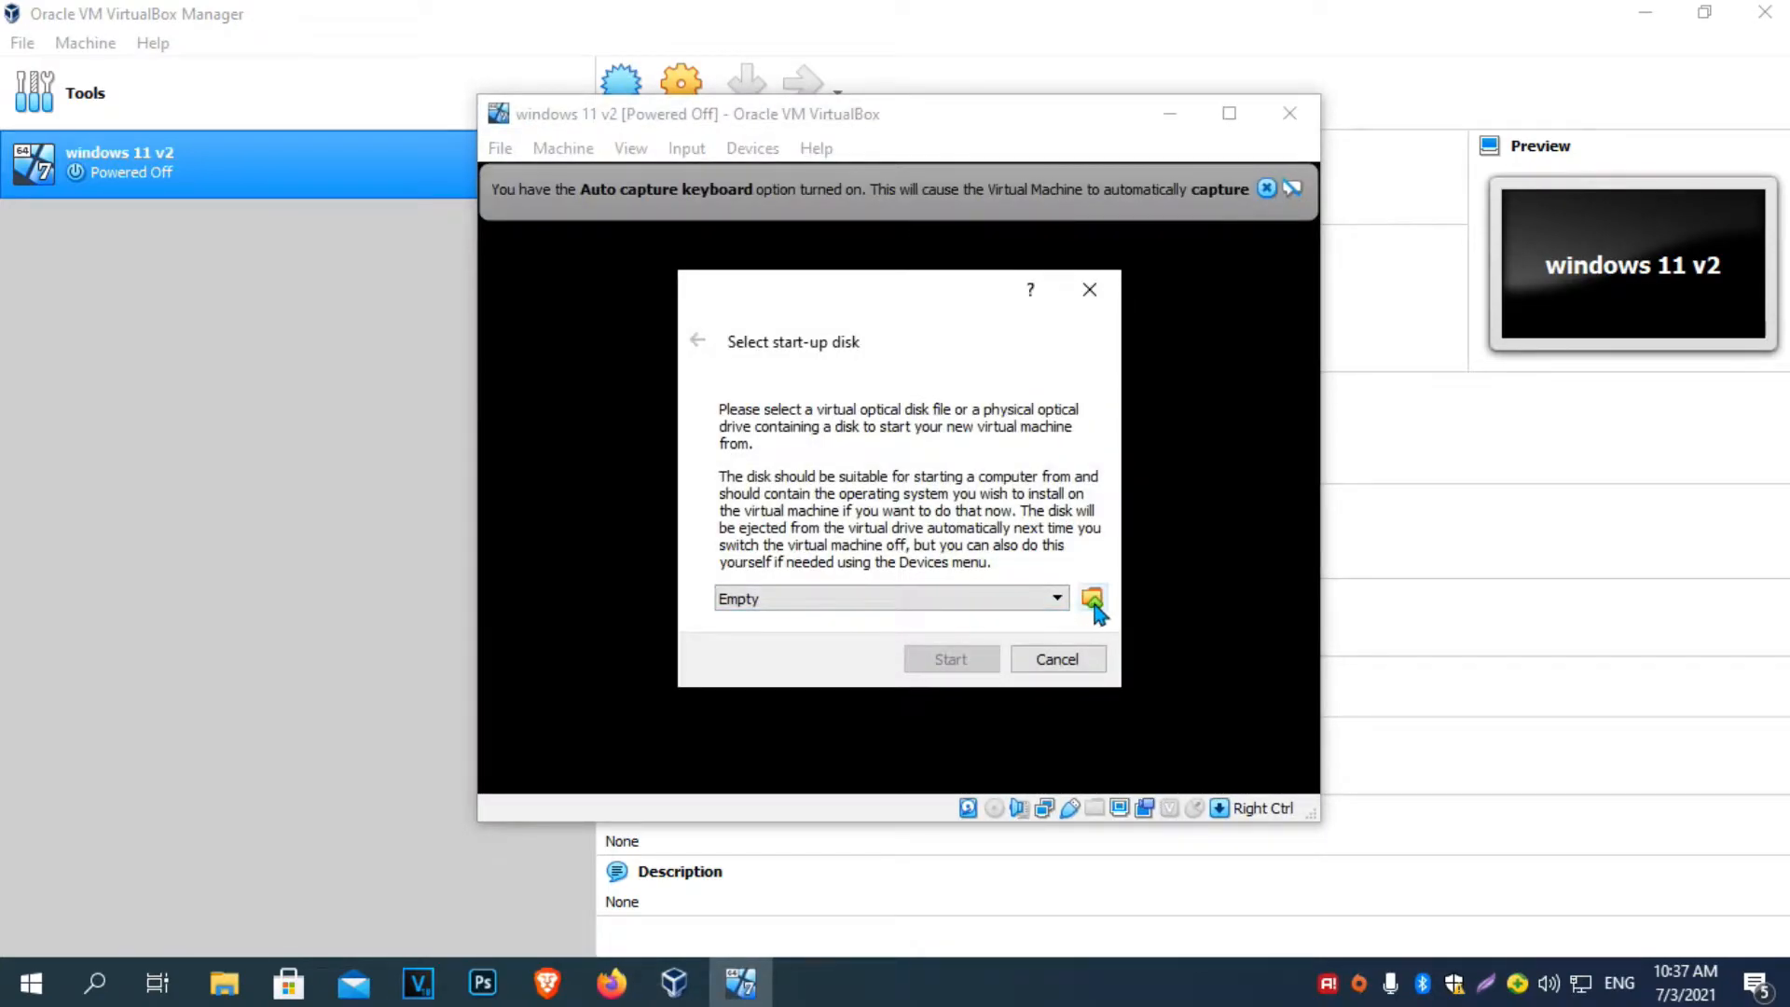
{"action": "left_click", "coordinate": [1092, 601]}
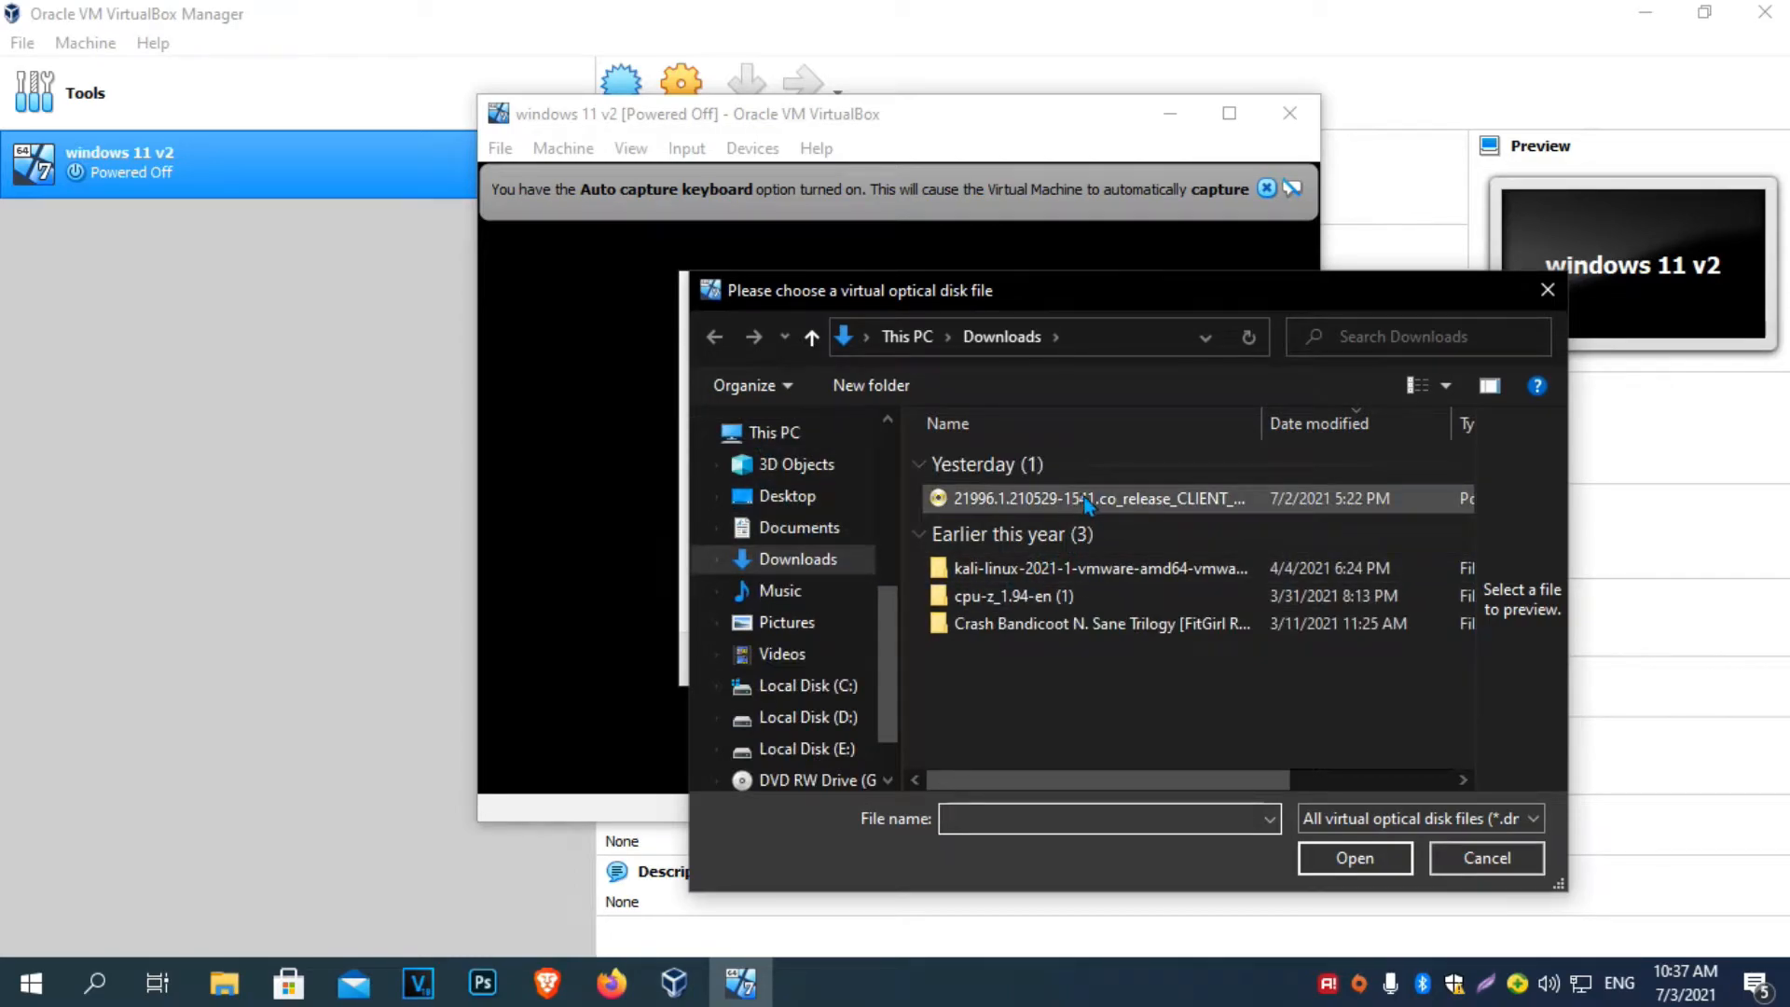
{"action": "left_click", "coordinate": [1090, 503]}
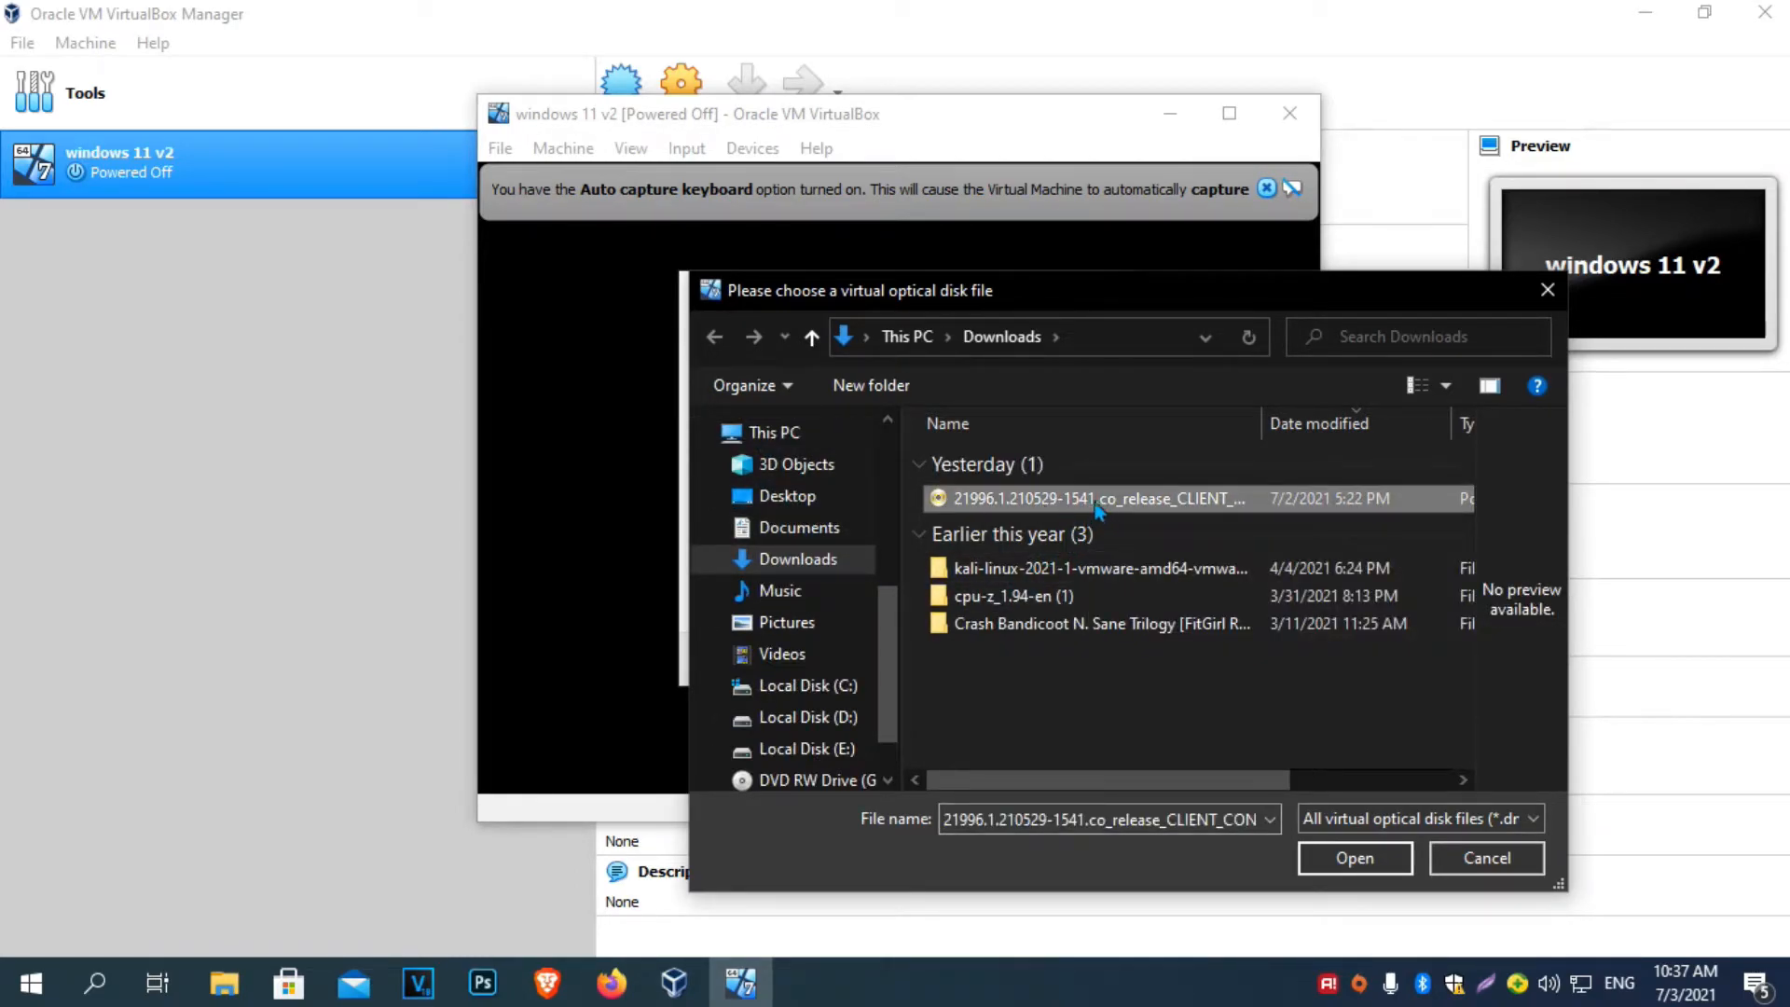
{"action": "left_click", "coordinate": [1354, 858]}
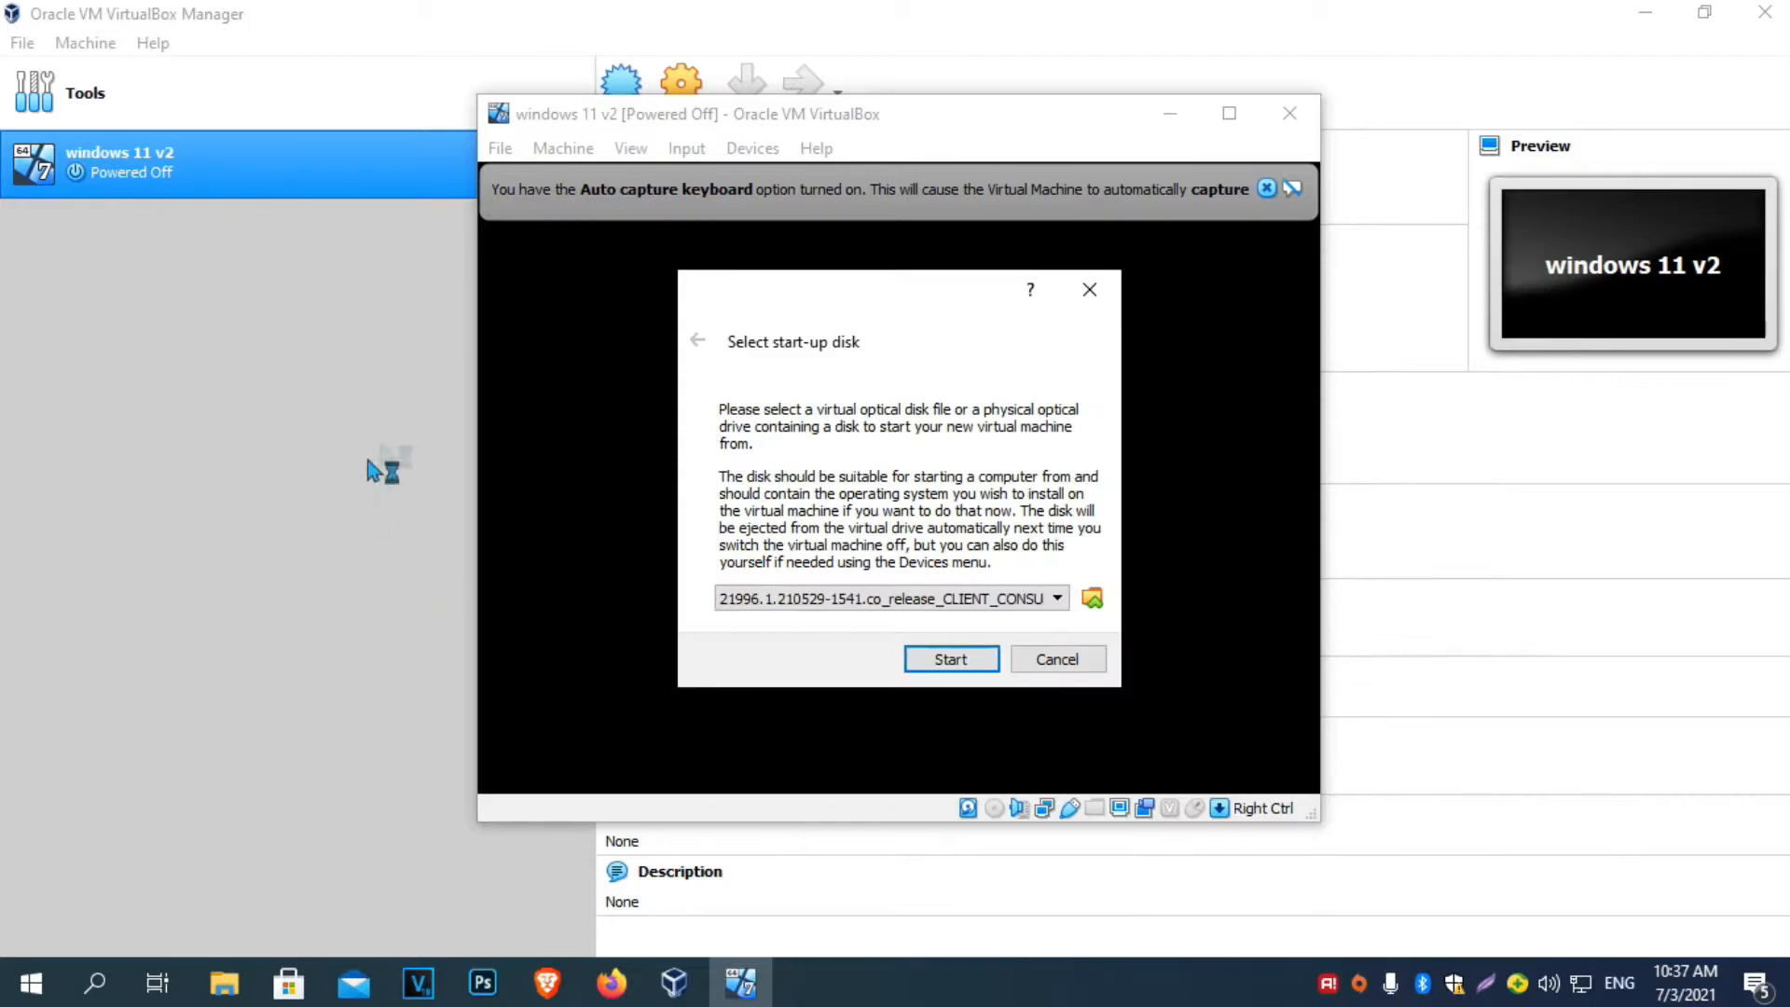
{"action": "left_click", "coordinate": [952, 652]}
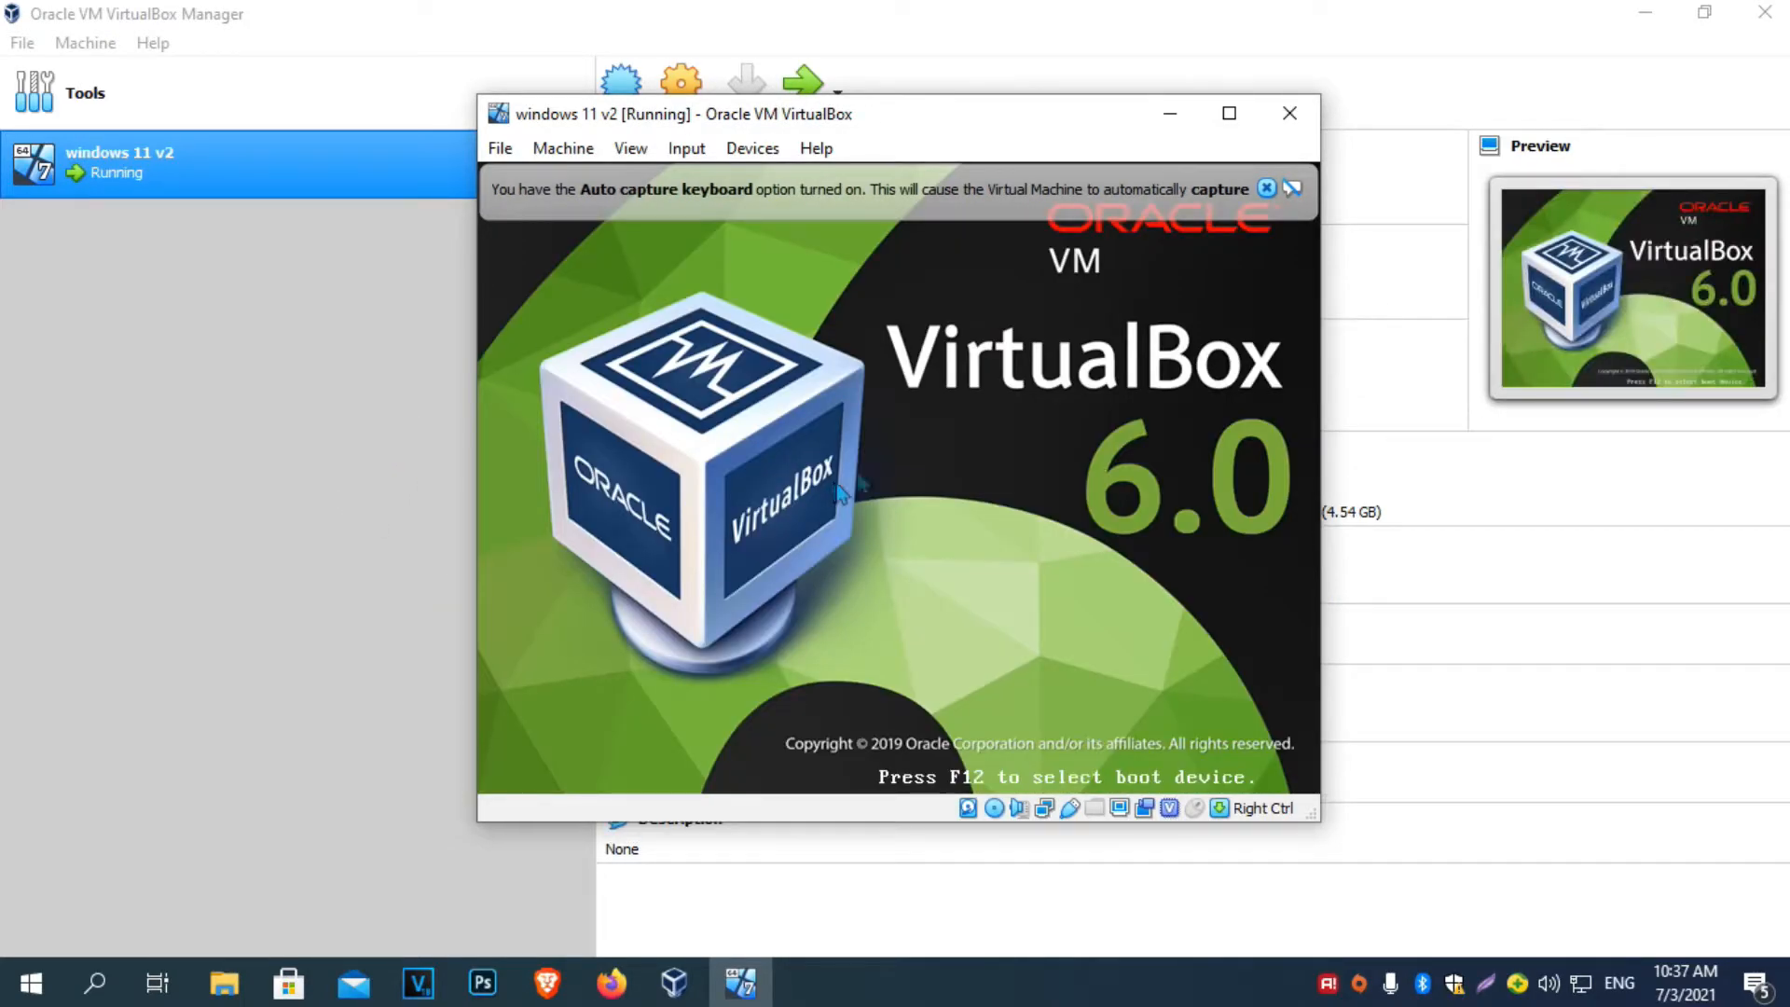
Maximize the VM window, accept English (United States) with US keyboard, and begin installing.
{"action": "left_click", "coordinate": [1219, 117]}
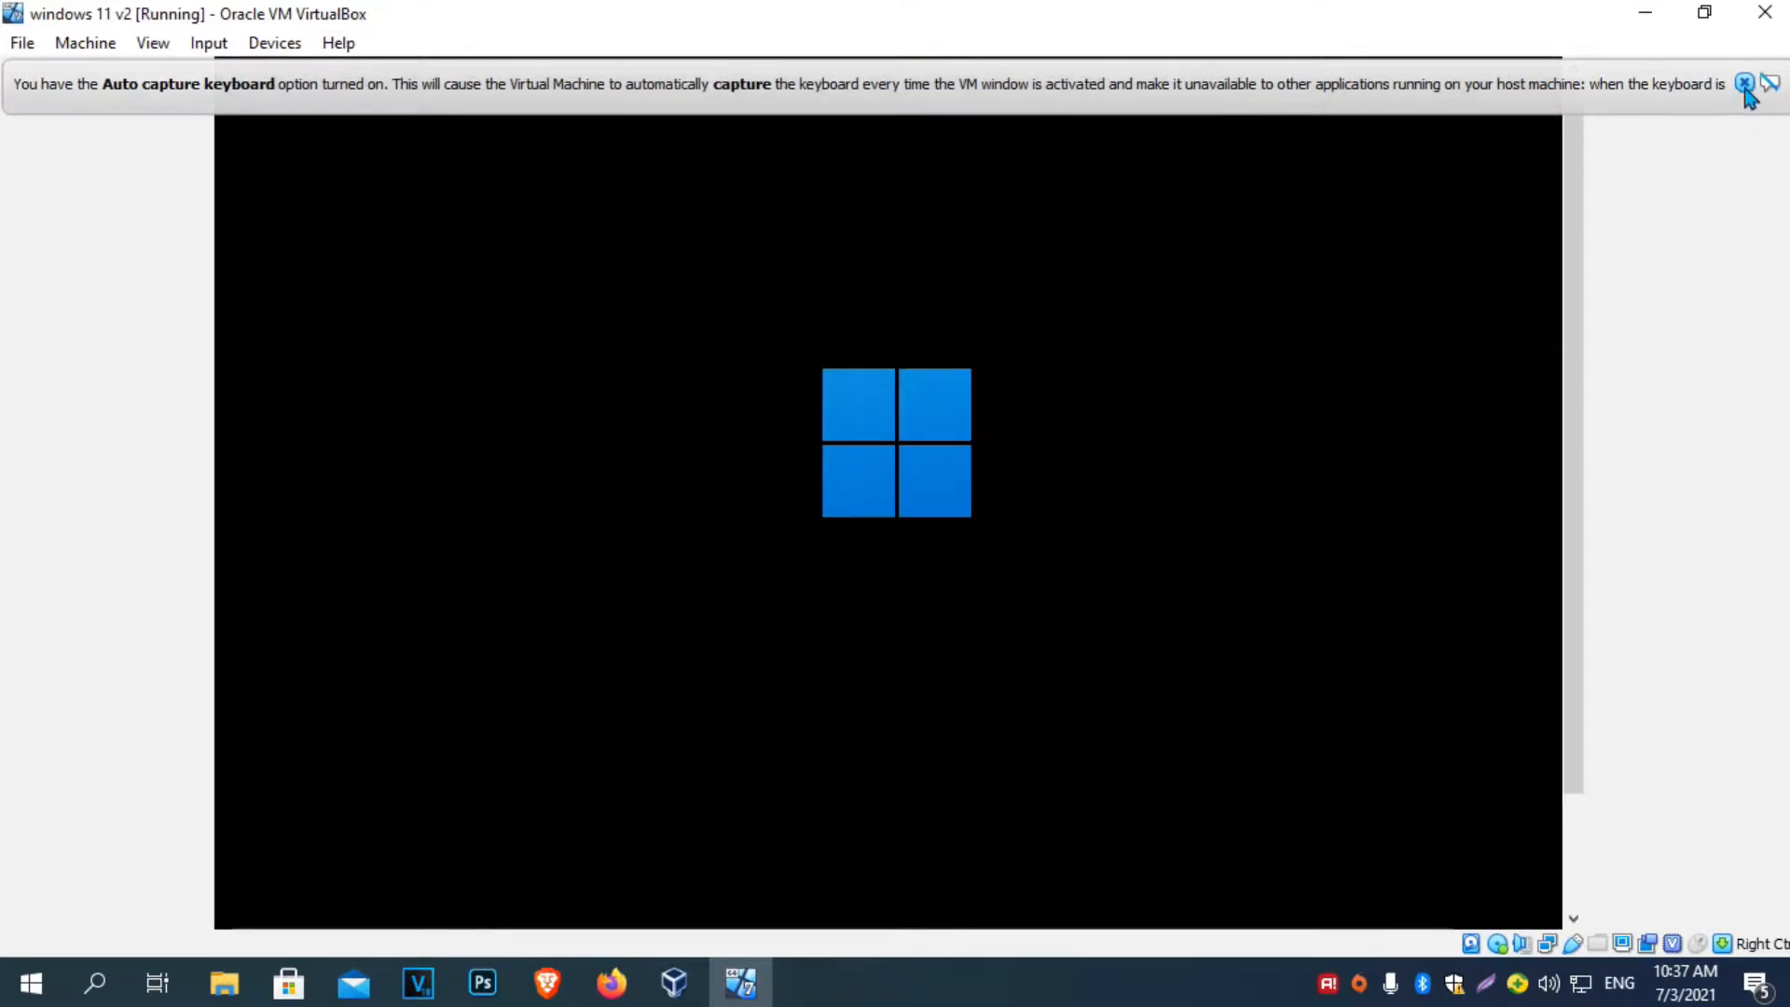
{"action": "left_click", "coordinate": [1744, 84]}
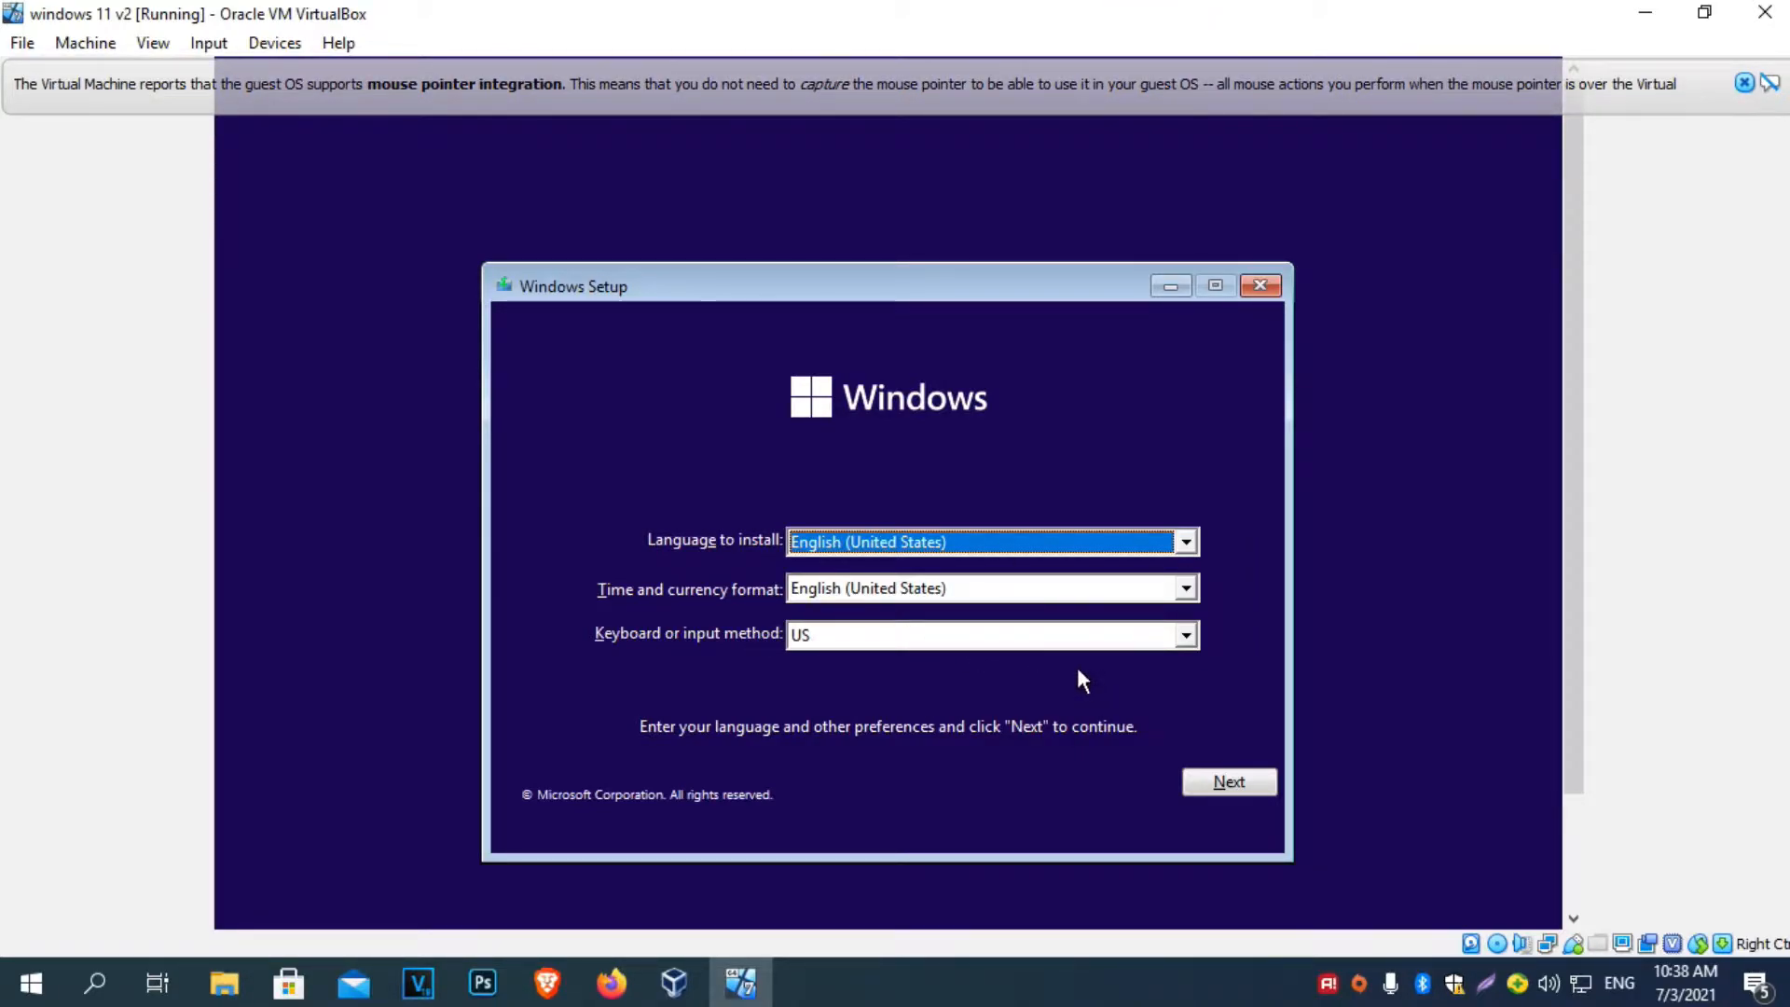
{"action": "left_click", "coordinate": [1243, 783]}
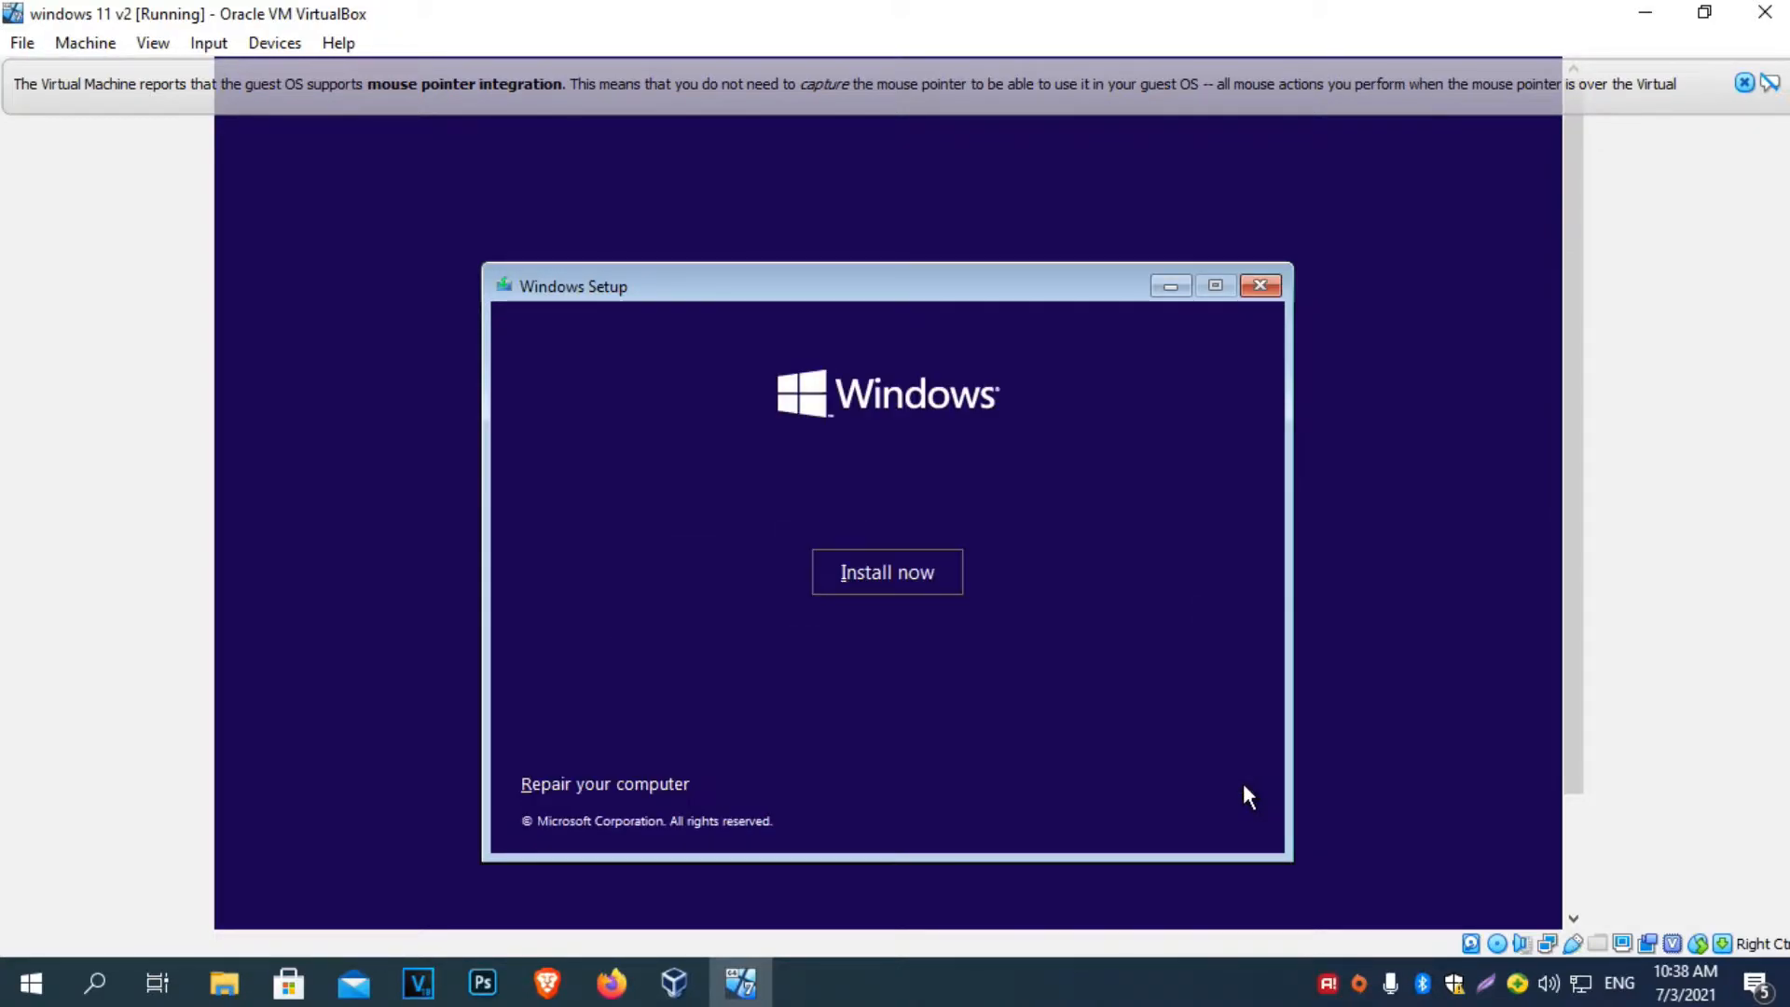
{"action": "left_click", "coordinate": [865, 564]}
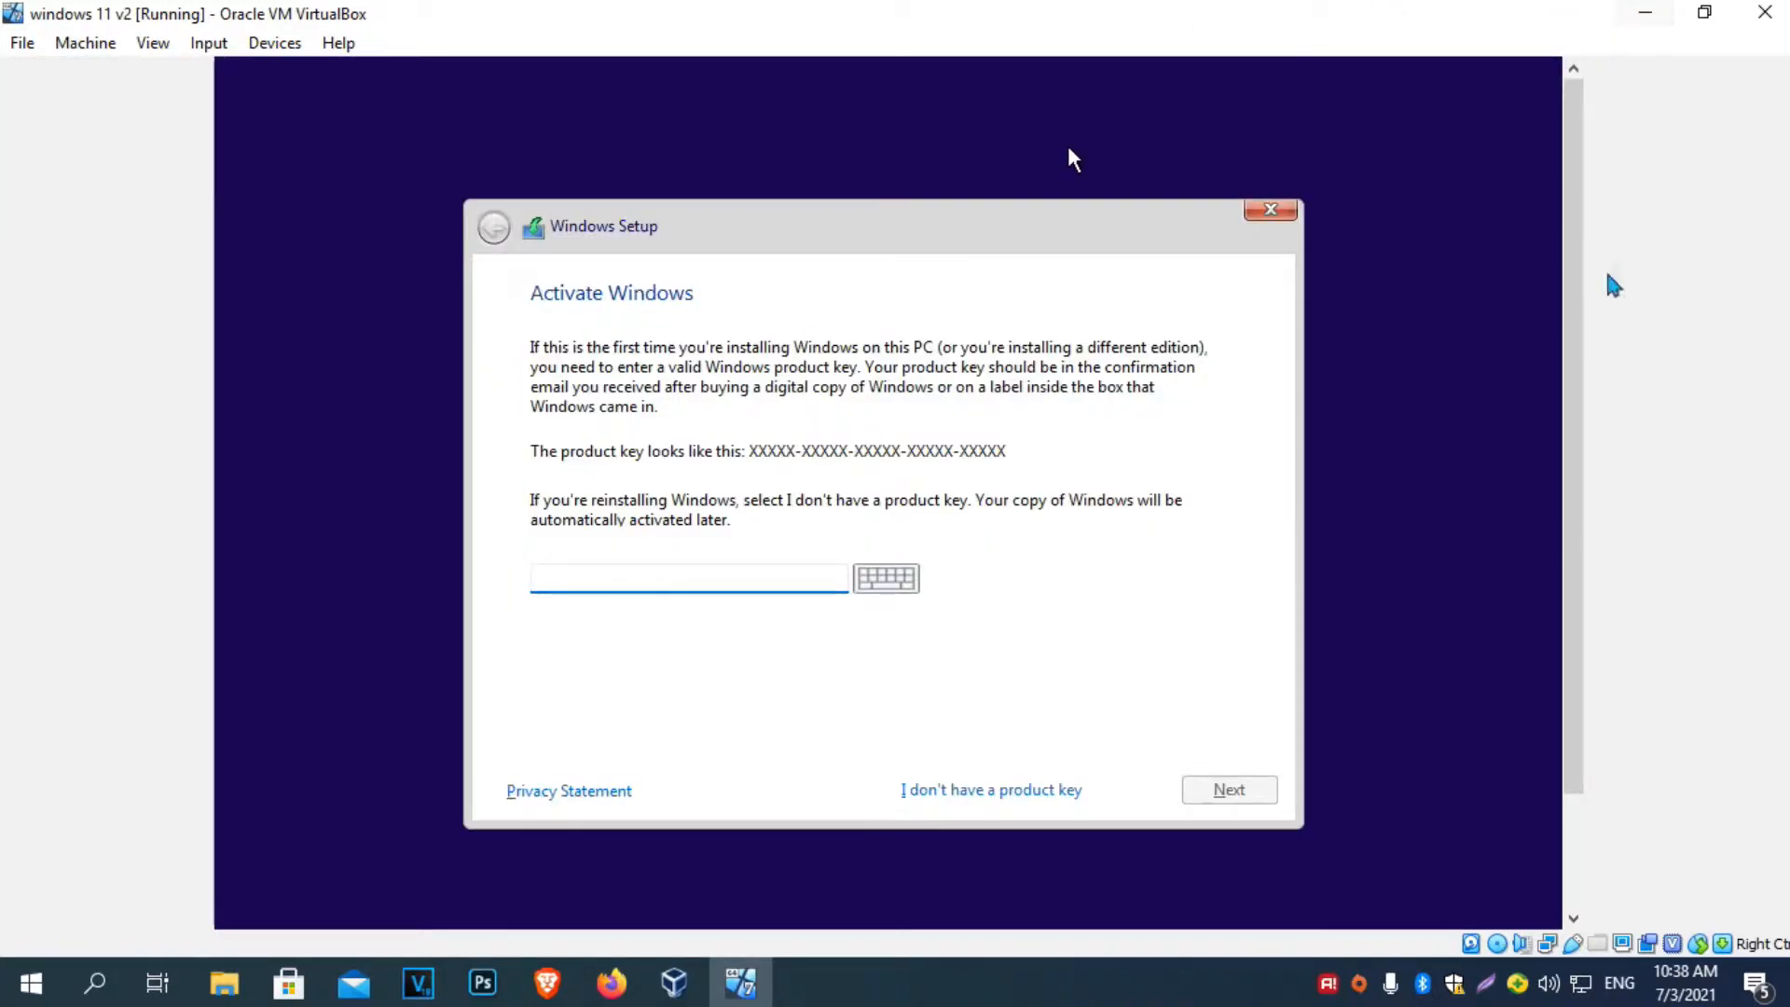
Skip the product key, pick Windows 11 Pro, accept the license, and choose Custom install.
{"action": "left_click", "coordinate": [988, 788]}
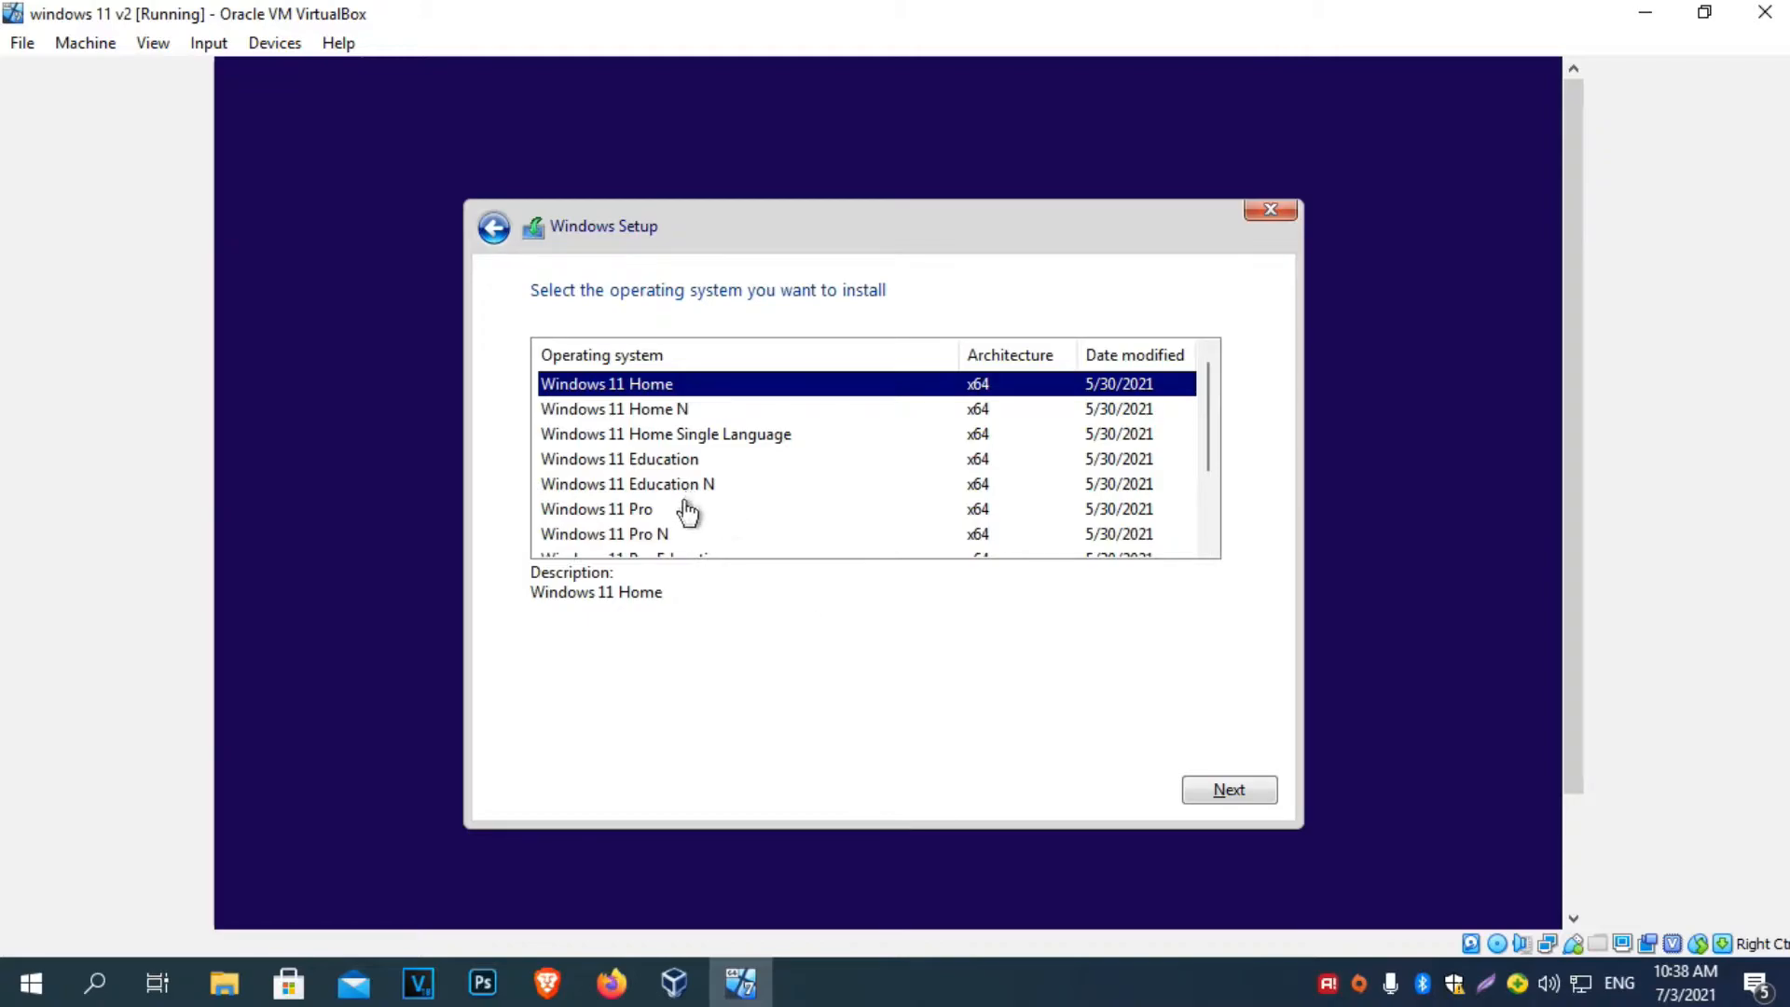
{"action": "left_click", "coordinate": [685, 517]}
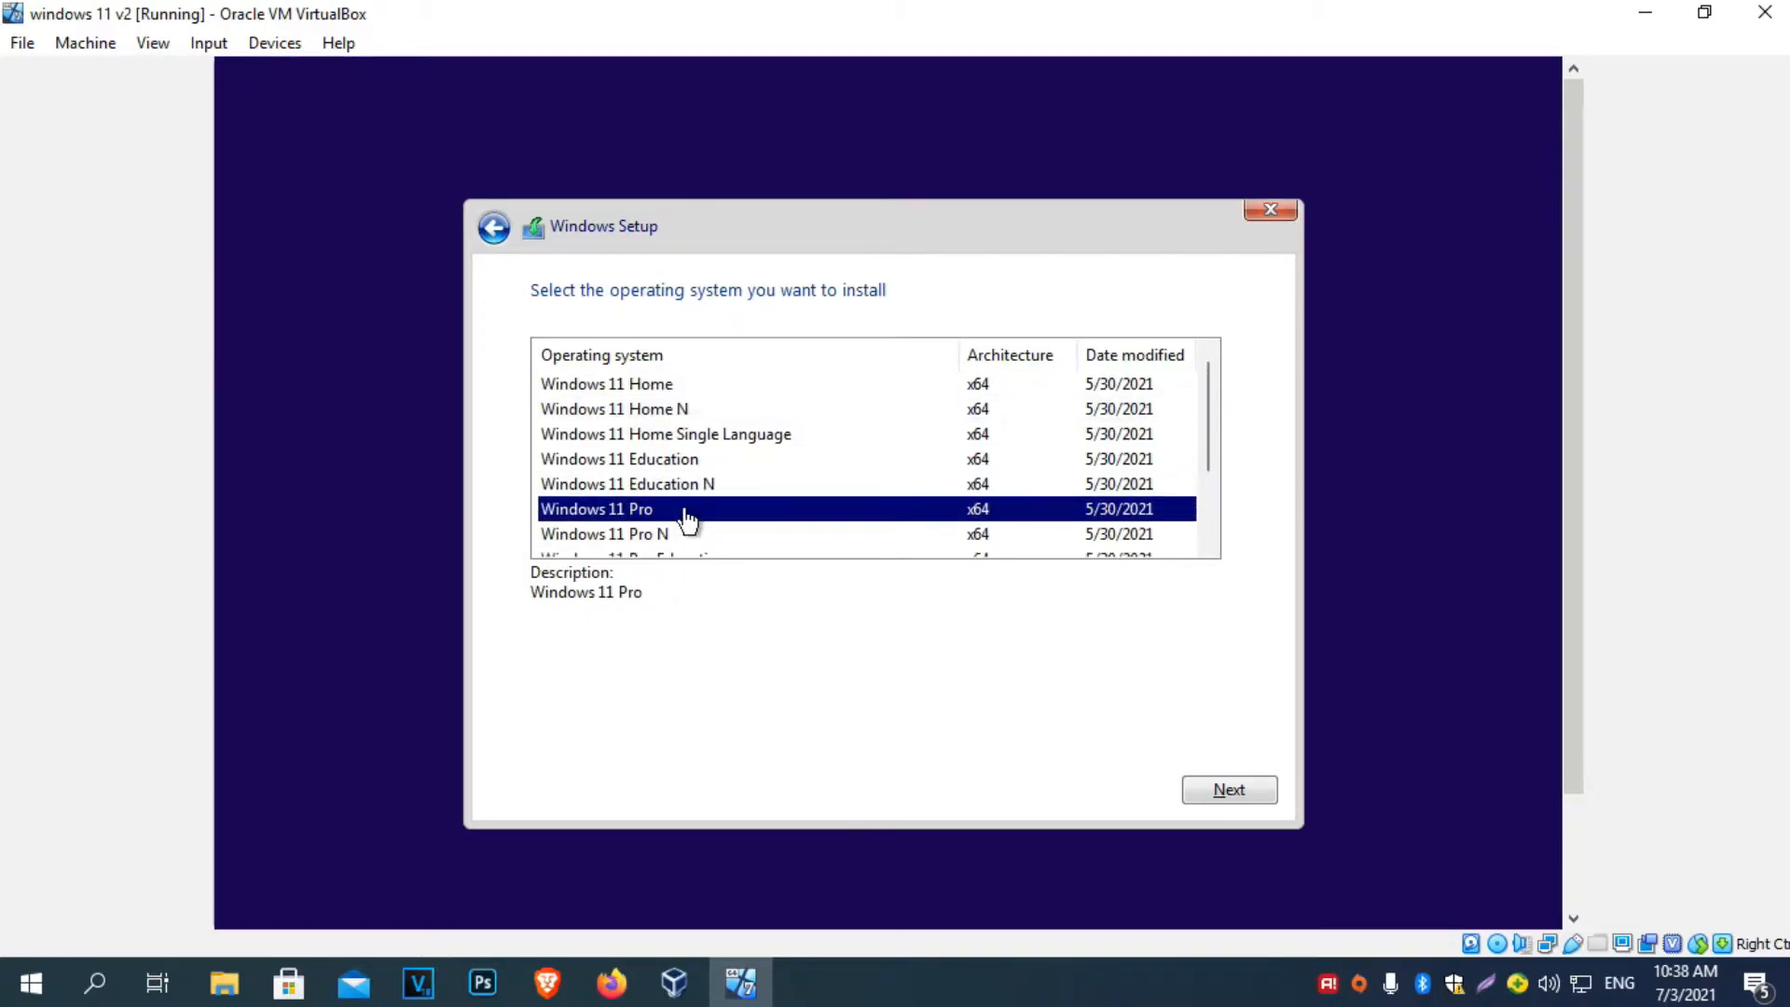
{"action": "scroll", "coordinate": [685, 518], "scroll_direction": "down", "scroll_amount": 2}
{"action": "scroll", "coordinate": [764, 490], "scroll_direction": "up", "scroll_amount": 2}
{"action": "left_click", "coordinate": [1229, 790]}
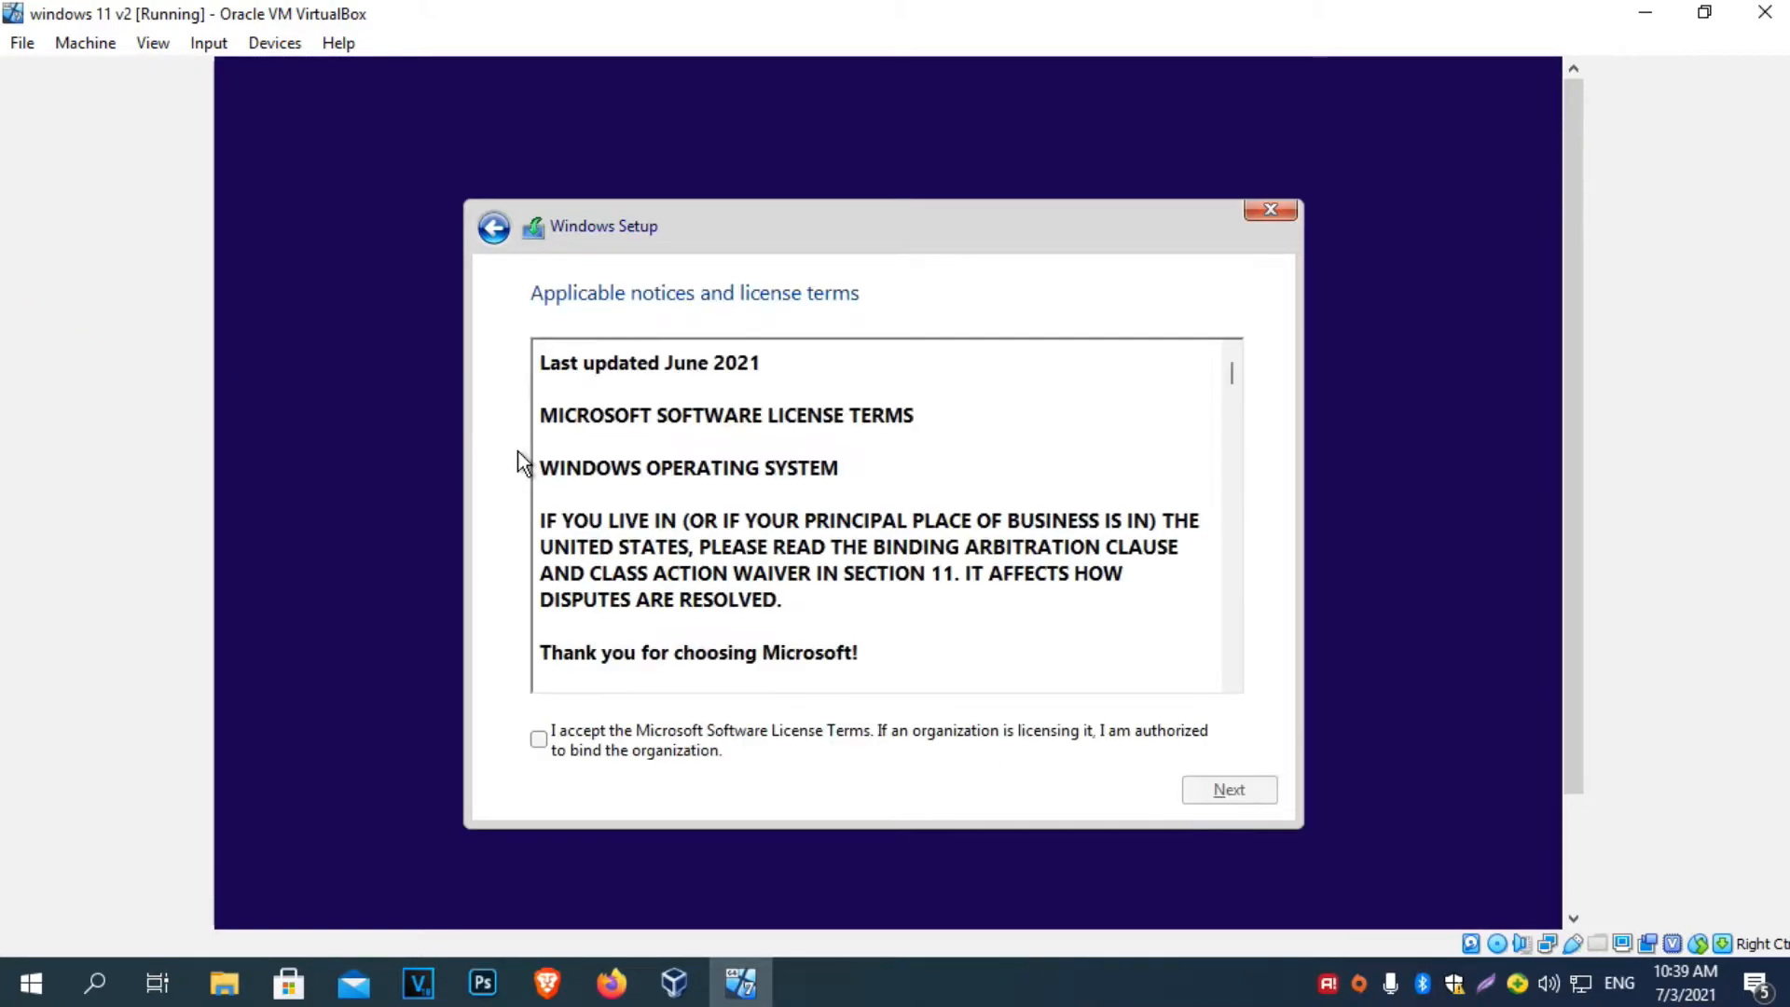
{"action": "left_click", "coordinate": [538, 739]}
{"action": "left_click", "coordinate": [1222, 796]}
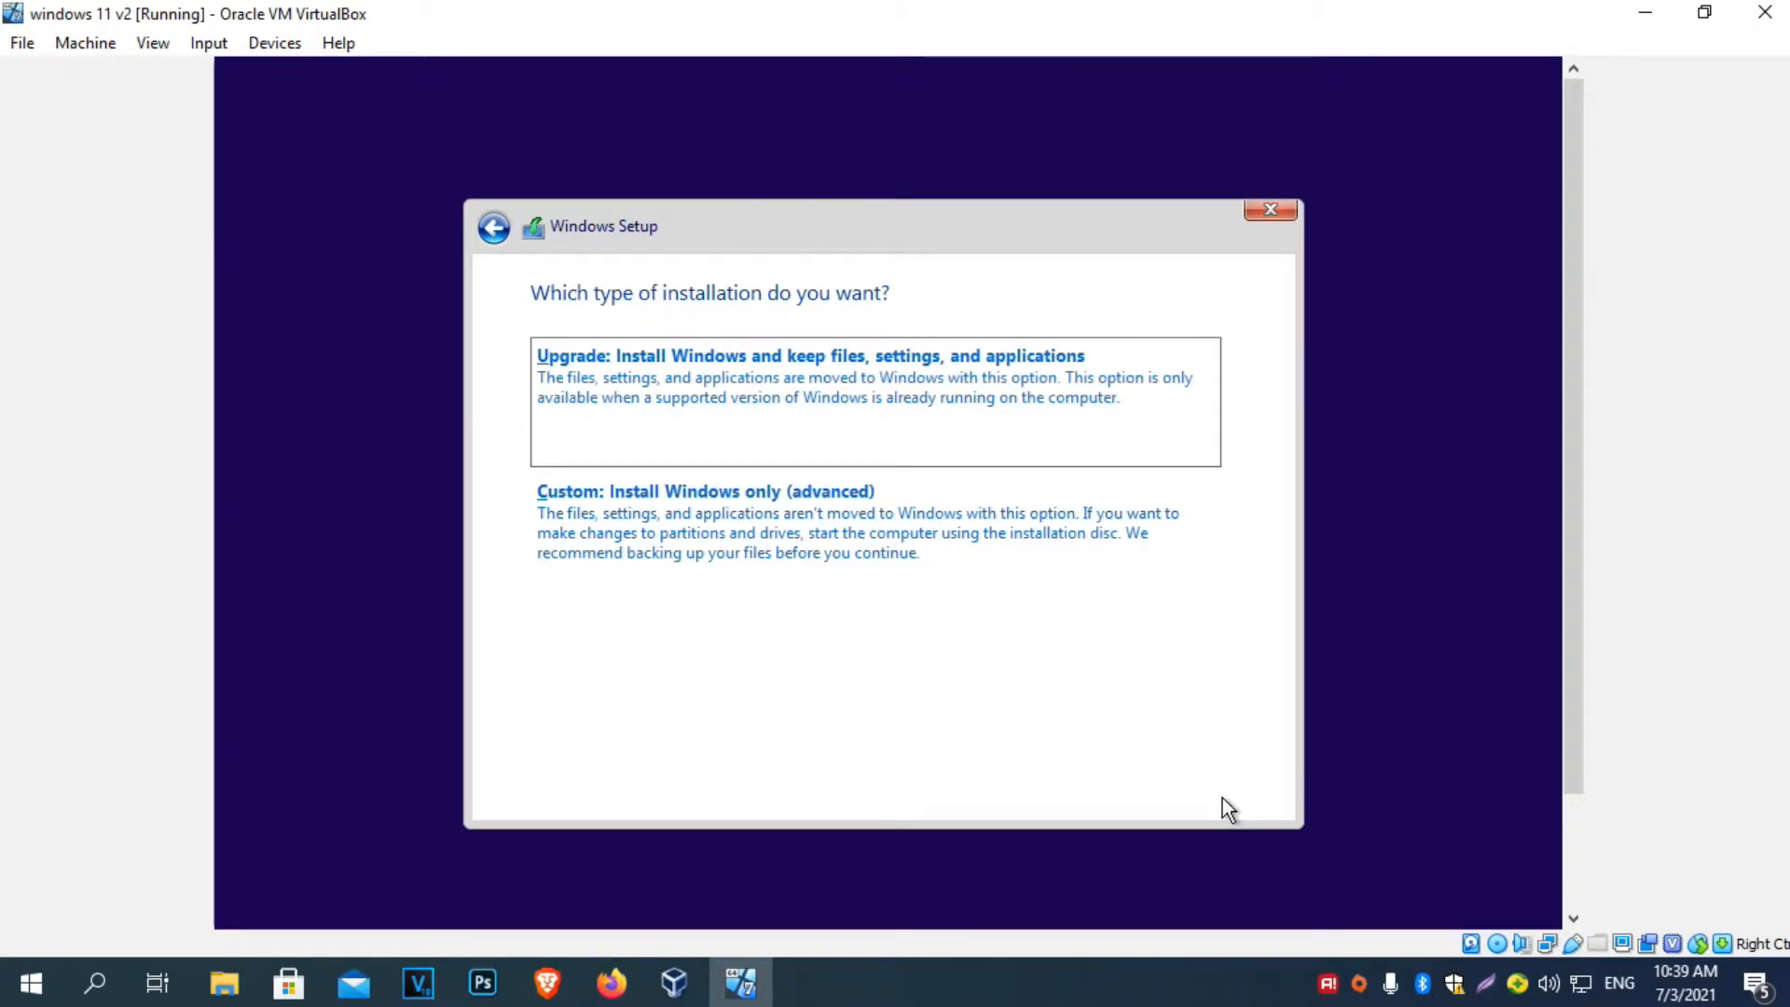
{"action": "left_click", "coordinate": [661, 528]}
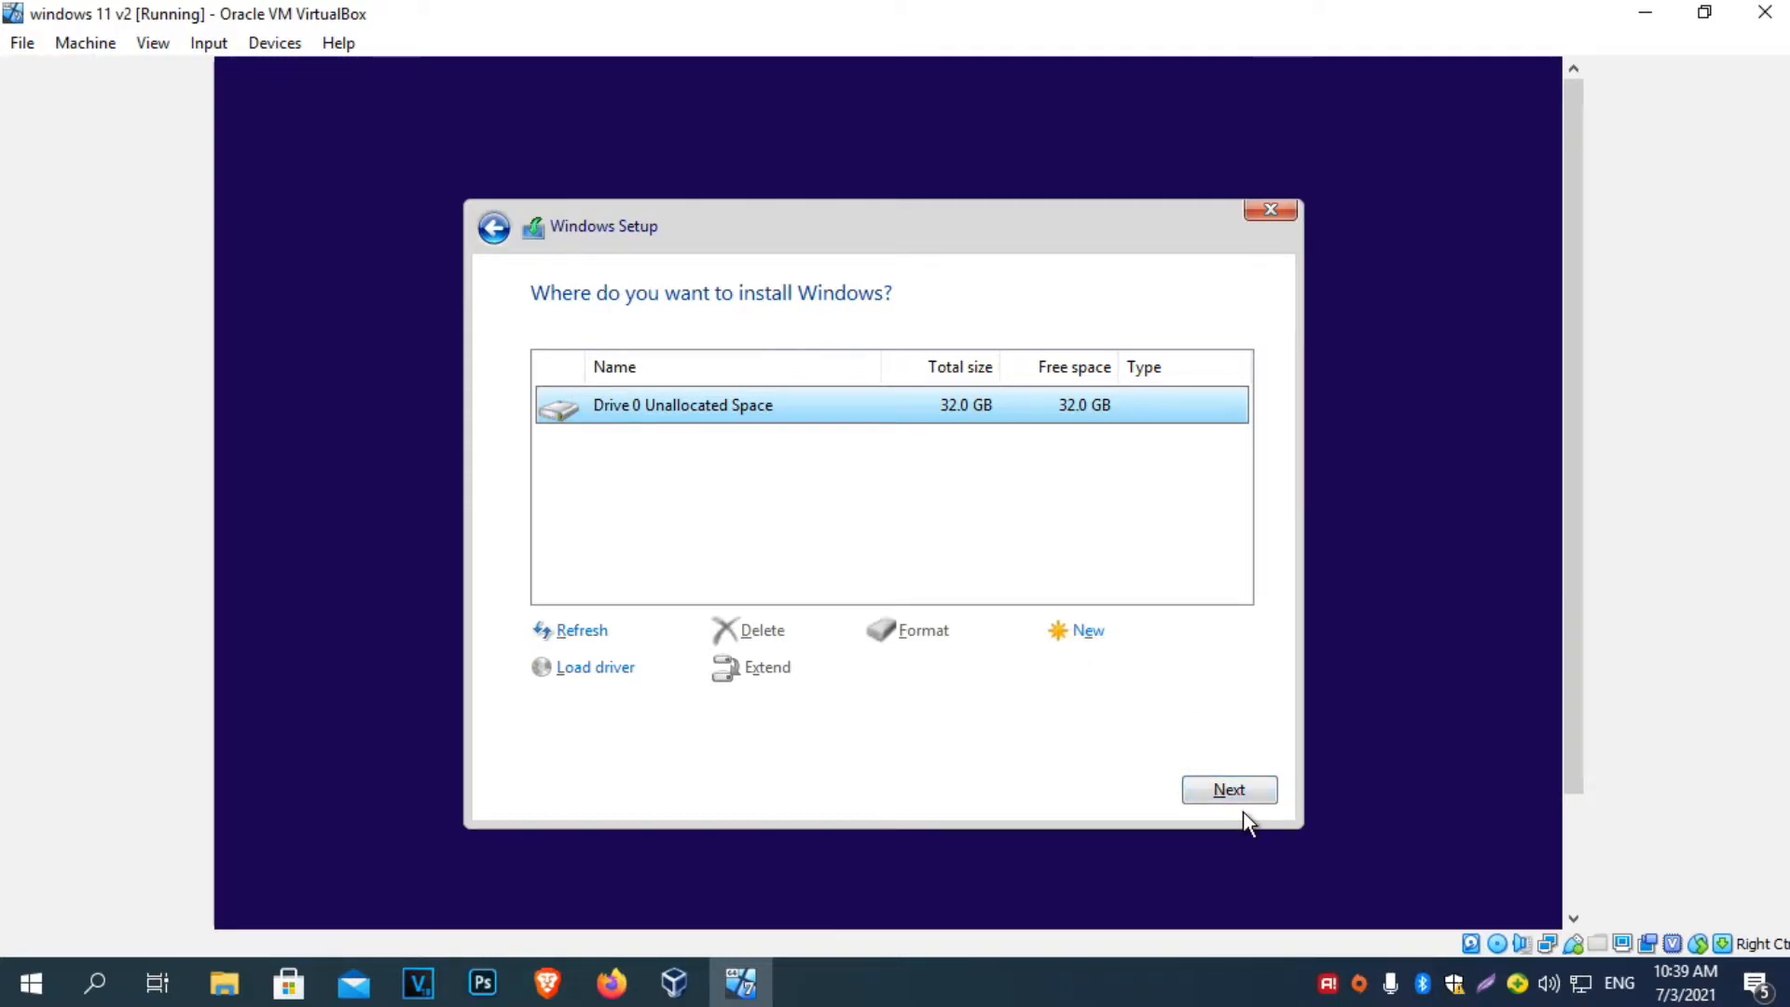
Install Windows 11 onto Drive 0's 32.0 GB unallocated space and wait for first-run setup.
{"action": "left_click", "coordinate": [1217, 791]}
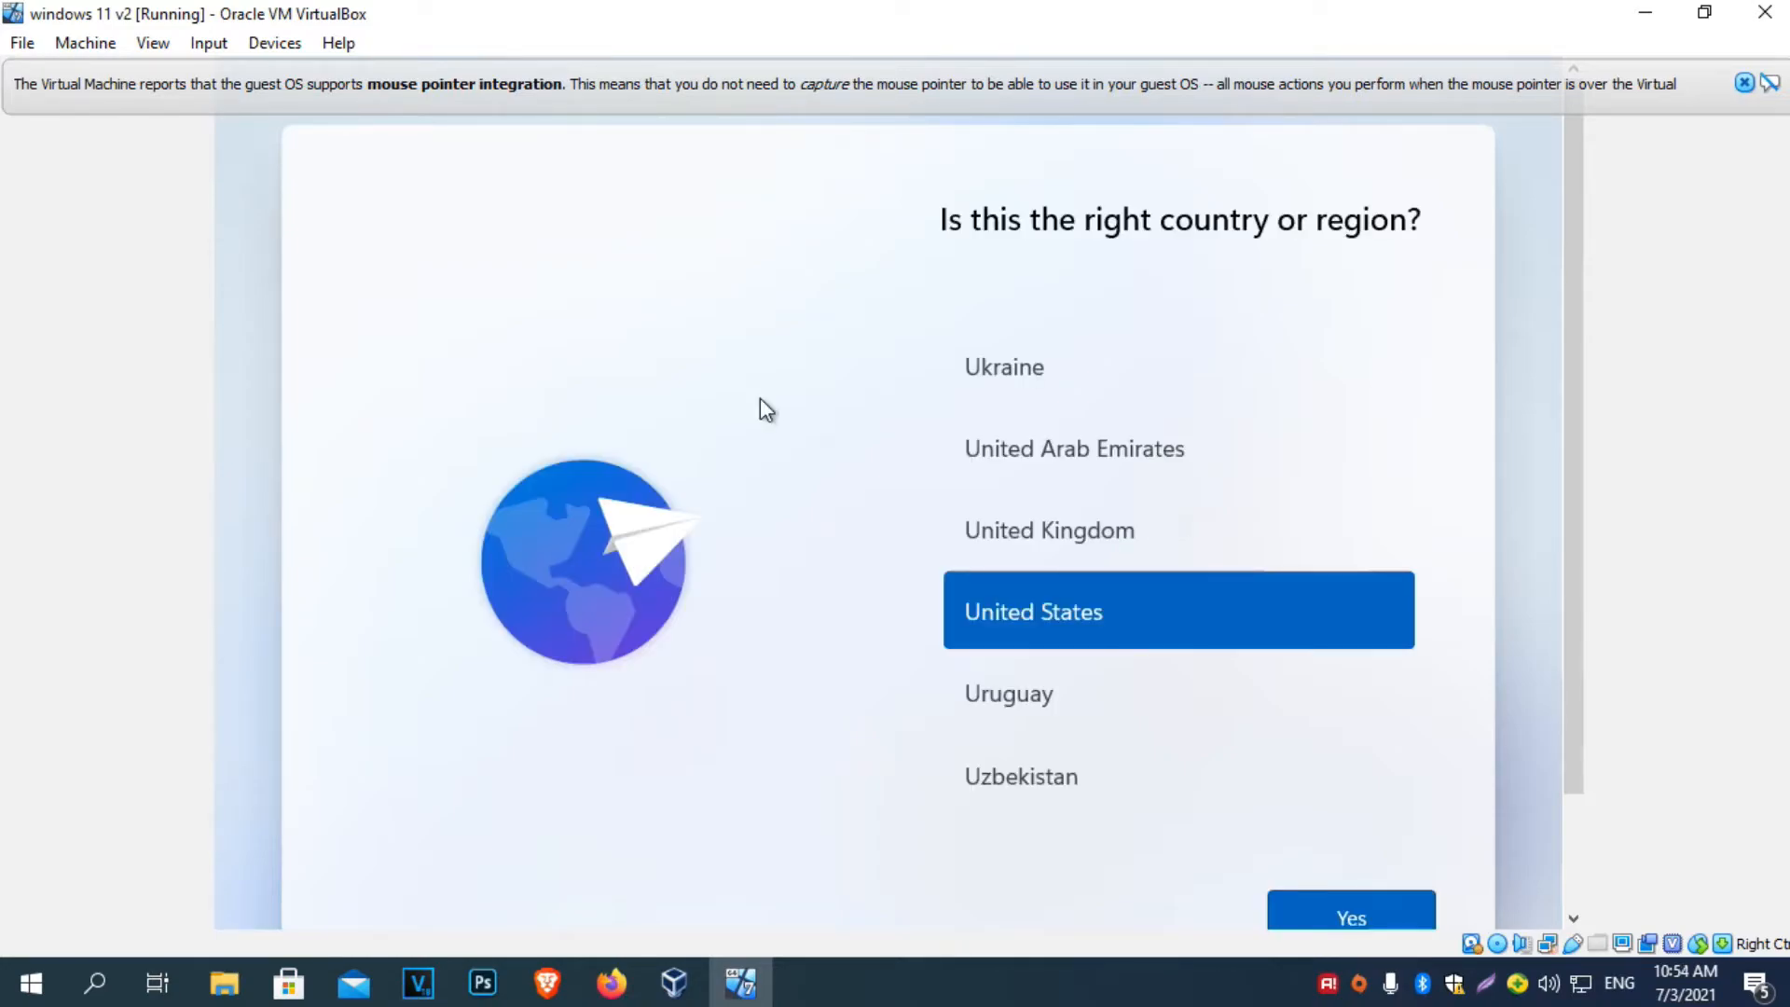
Select United States in the country list and confirm it.
{"action": "scroll", "coordinate": [1143, 478], "scroll_direction": "down", "scroll_amount": 5}
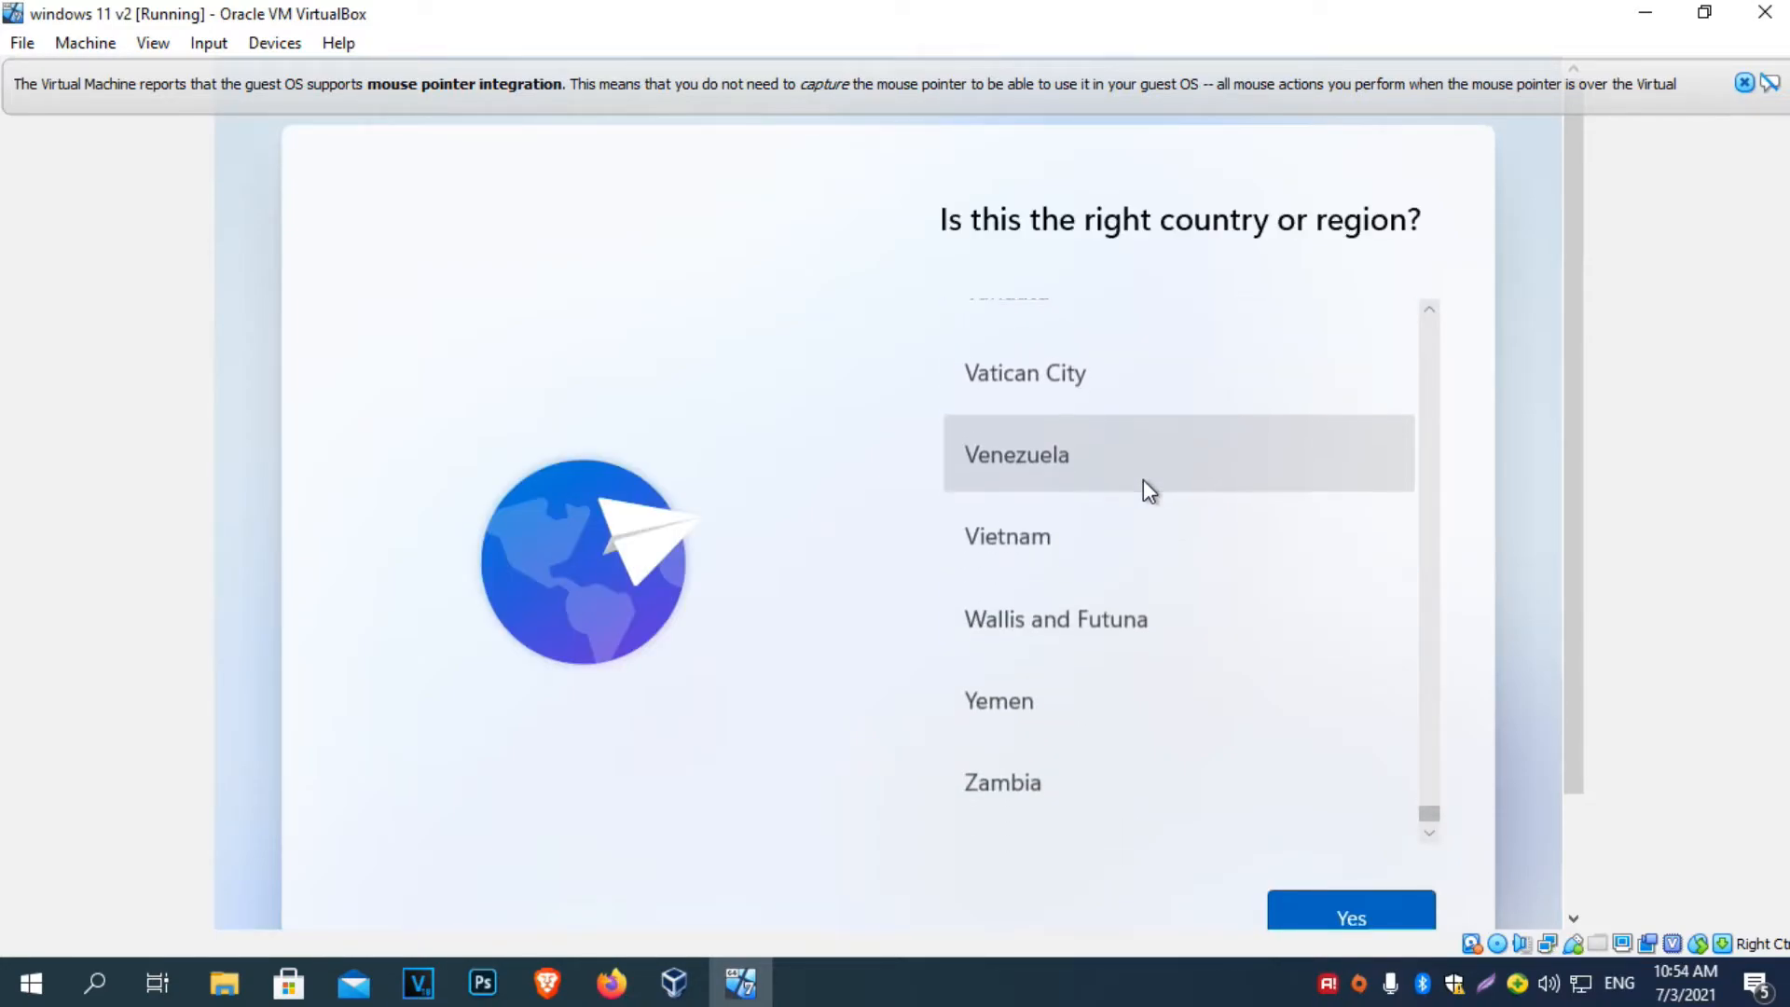
{"action": "scroll", "coordinate": [1162, 647], "scroll_direction": "up", "scroll_amount": 10}
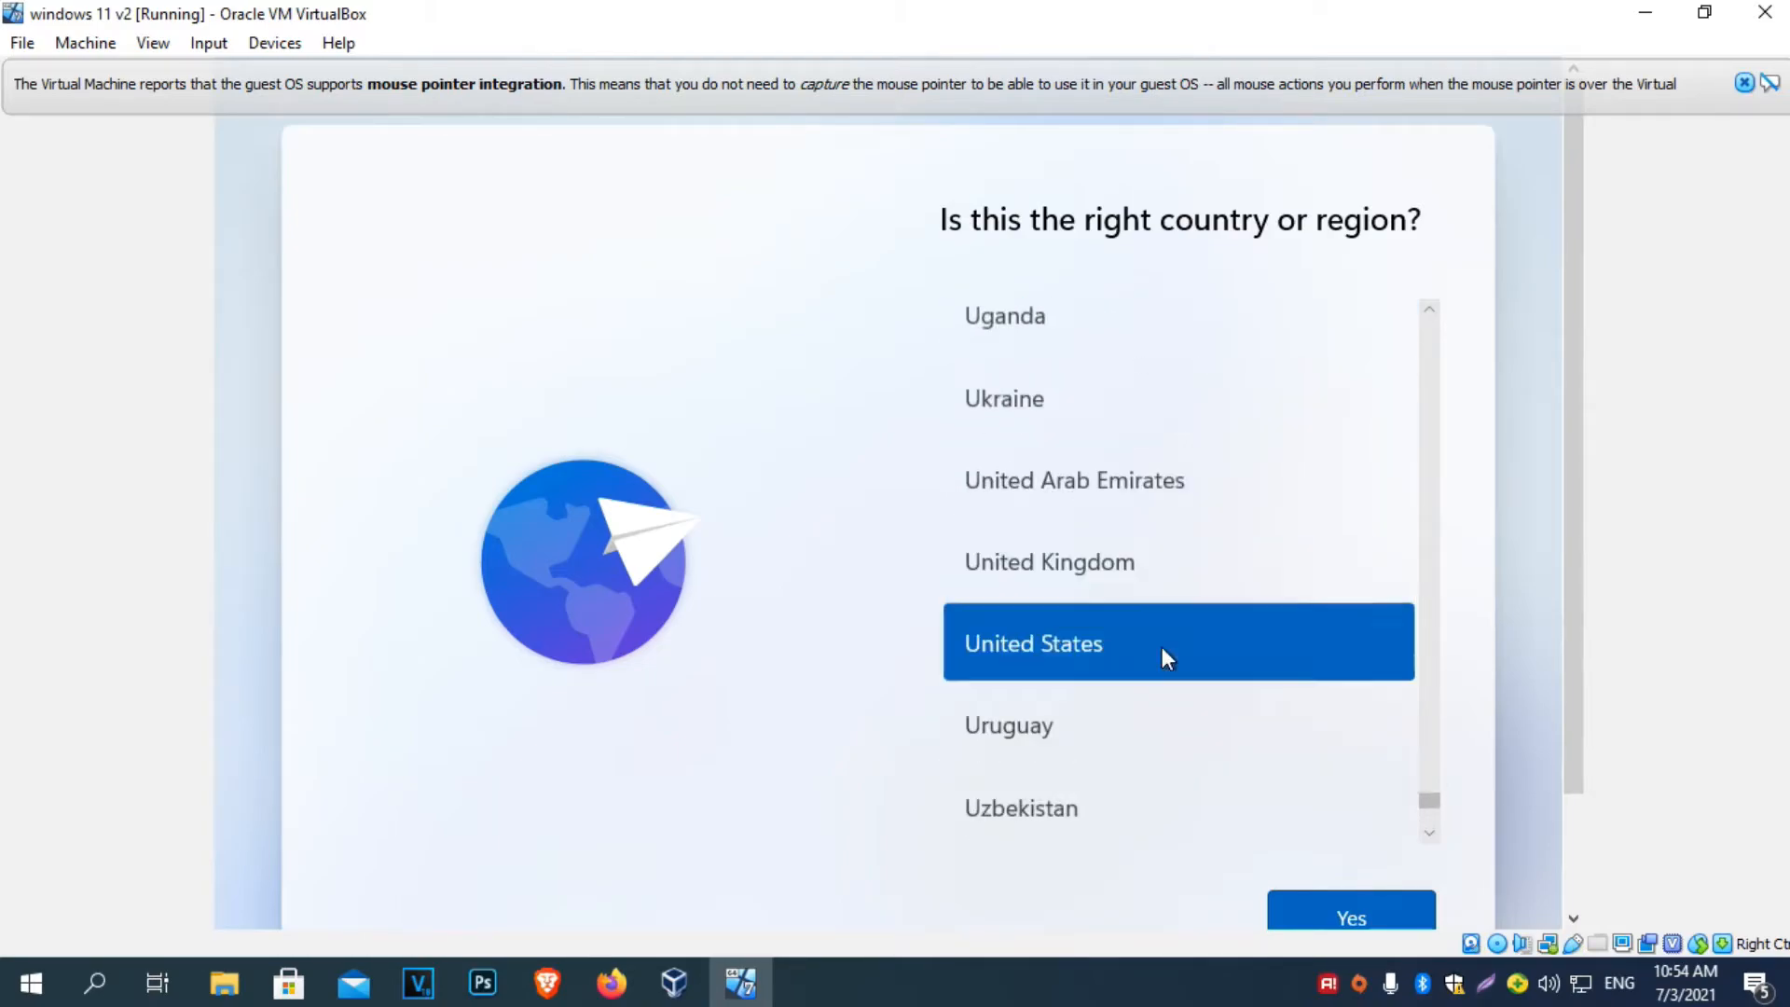
{"action": "scroll", "coordinate": [1161, 646], "scroll_direction": "down", "scroll_amount": 4}
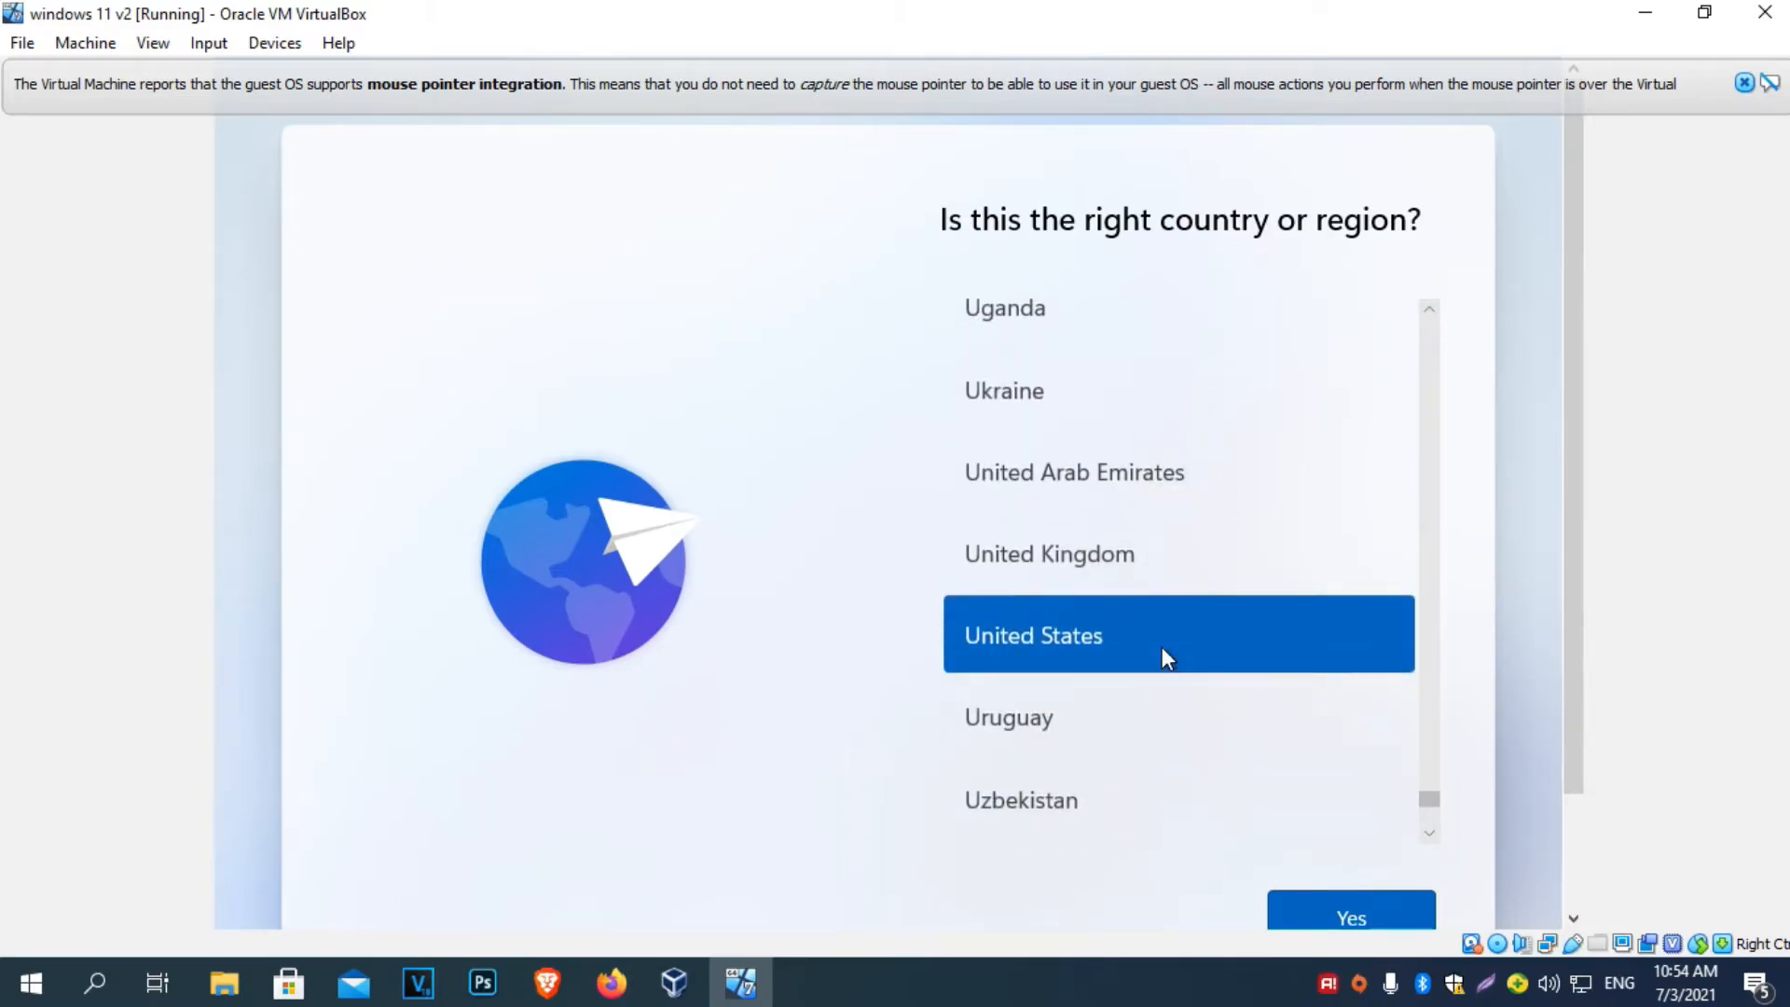
{"action": "left_click", "coordinate": [1405, 919]}
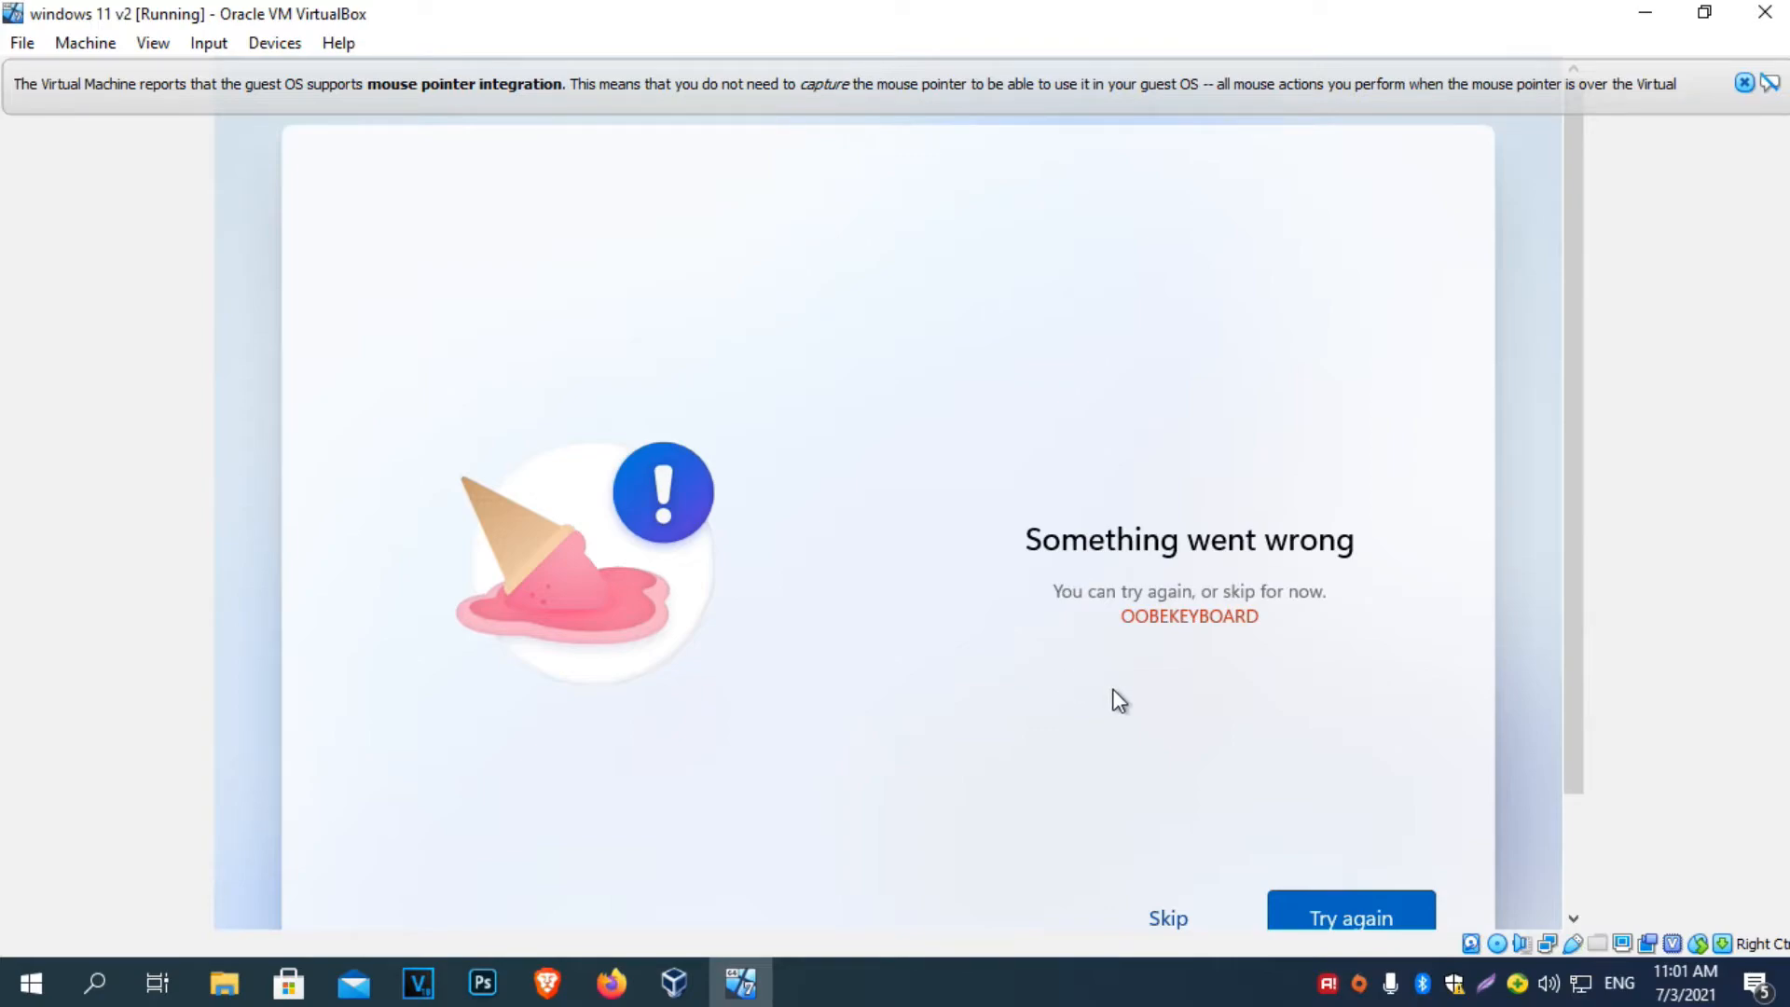
Skip the OOBEKEYBOARD error and dismiss the mouse pointer integration notice.
{"action": "left_click", "coordinate": [1168, 919]}
{"action": "left_click_drag", "start_coordinate": [1569, 591], "coordinate": [1582, 643]}
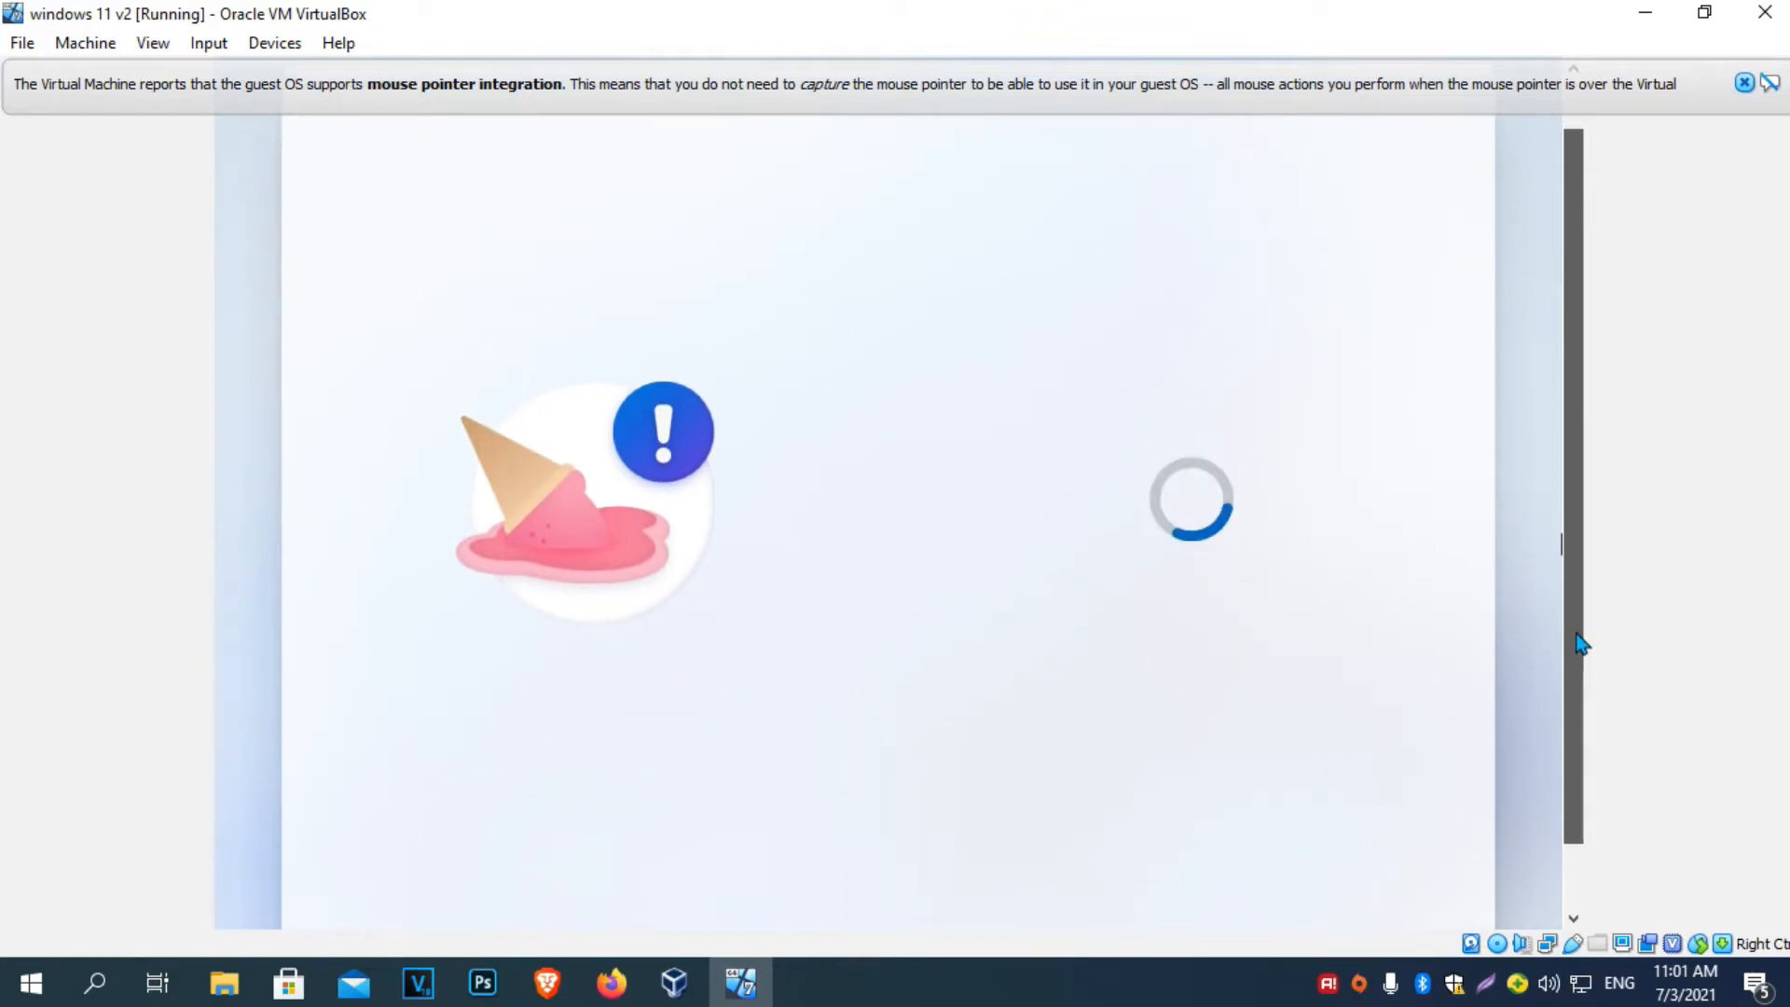
{"action": "left_click", "coordinate": [1743, 83]}
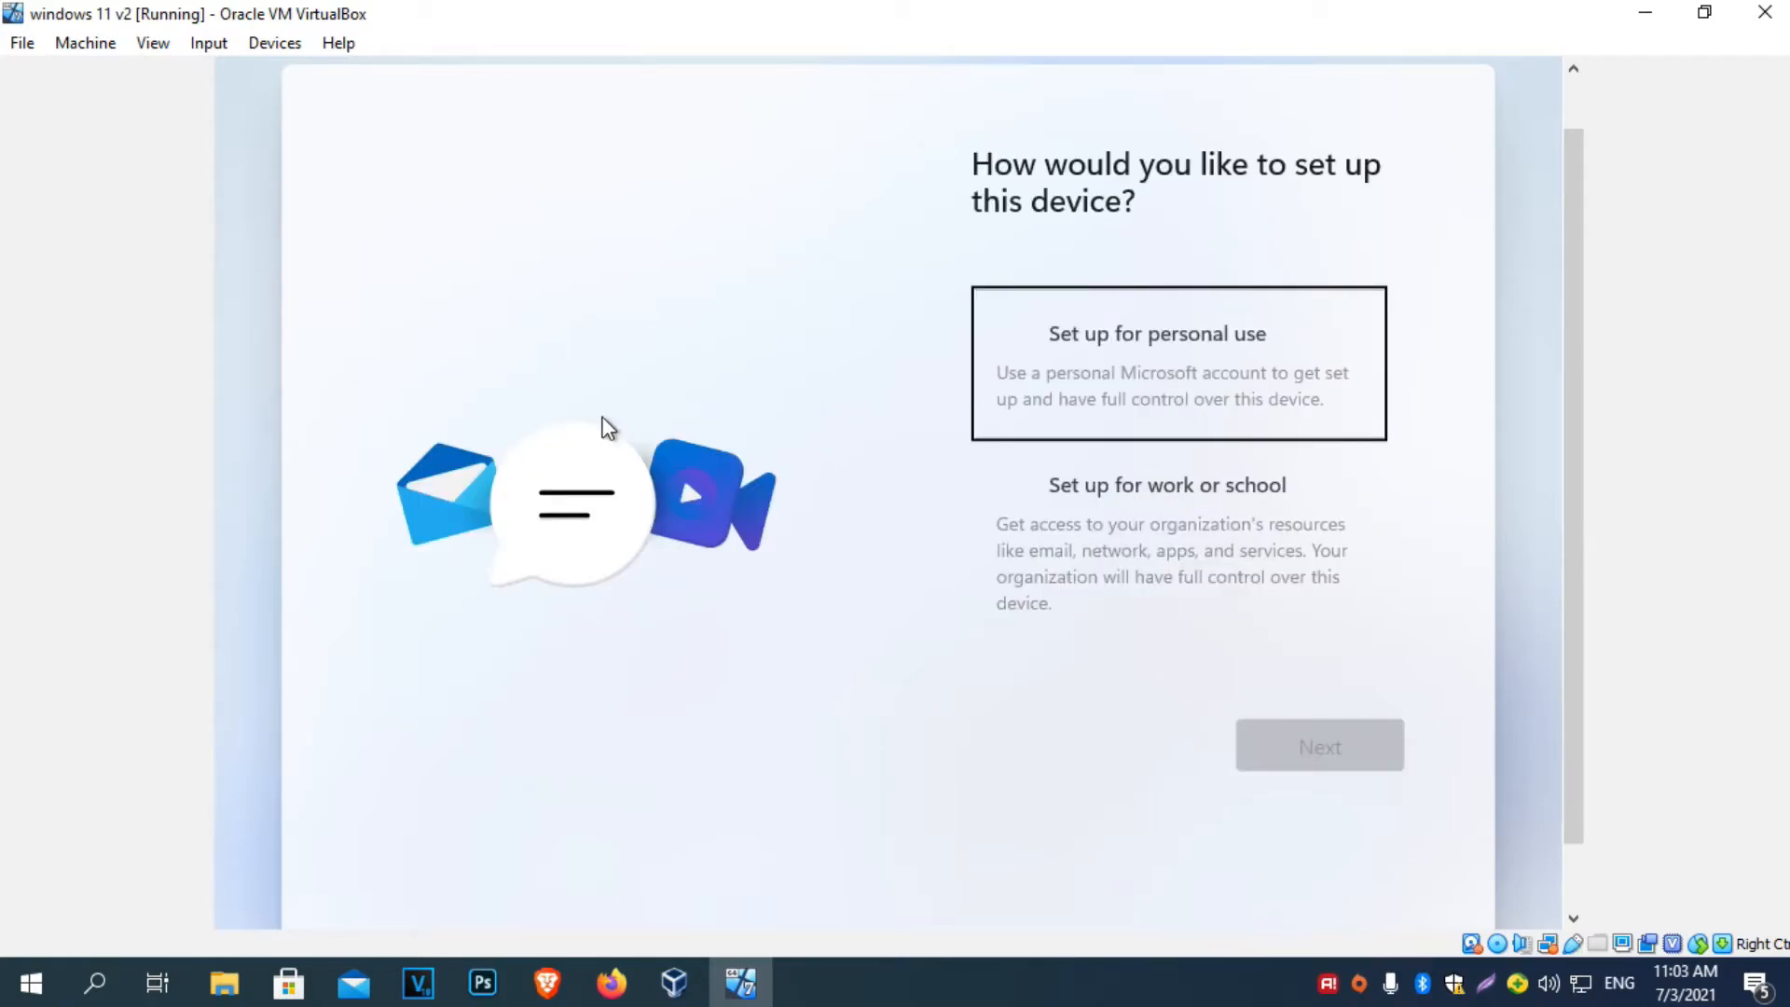
Choose personal use, then an offline account with the limited experience.
{"action": "left_click", "coordinate": [1124, 345]}
{"action": "left_click", "coordinate": [1366, 746]}
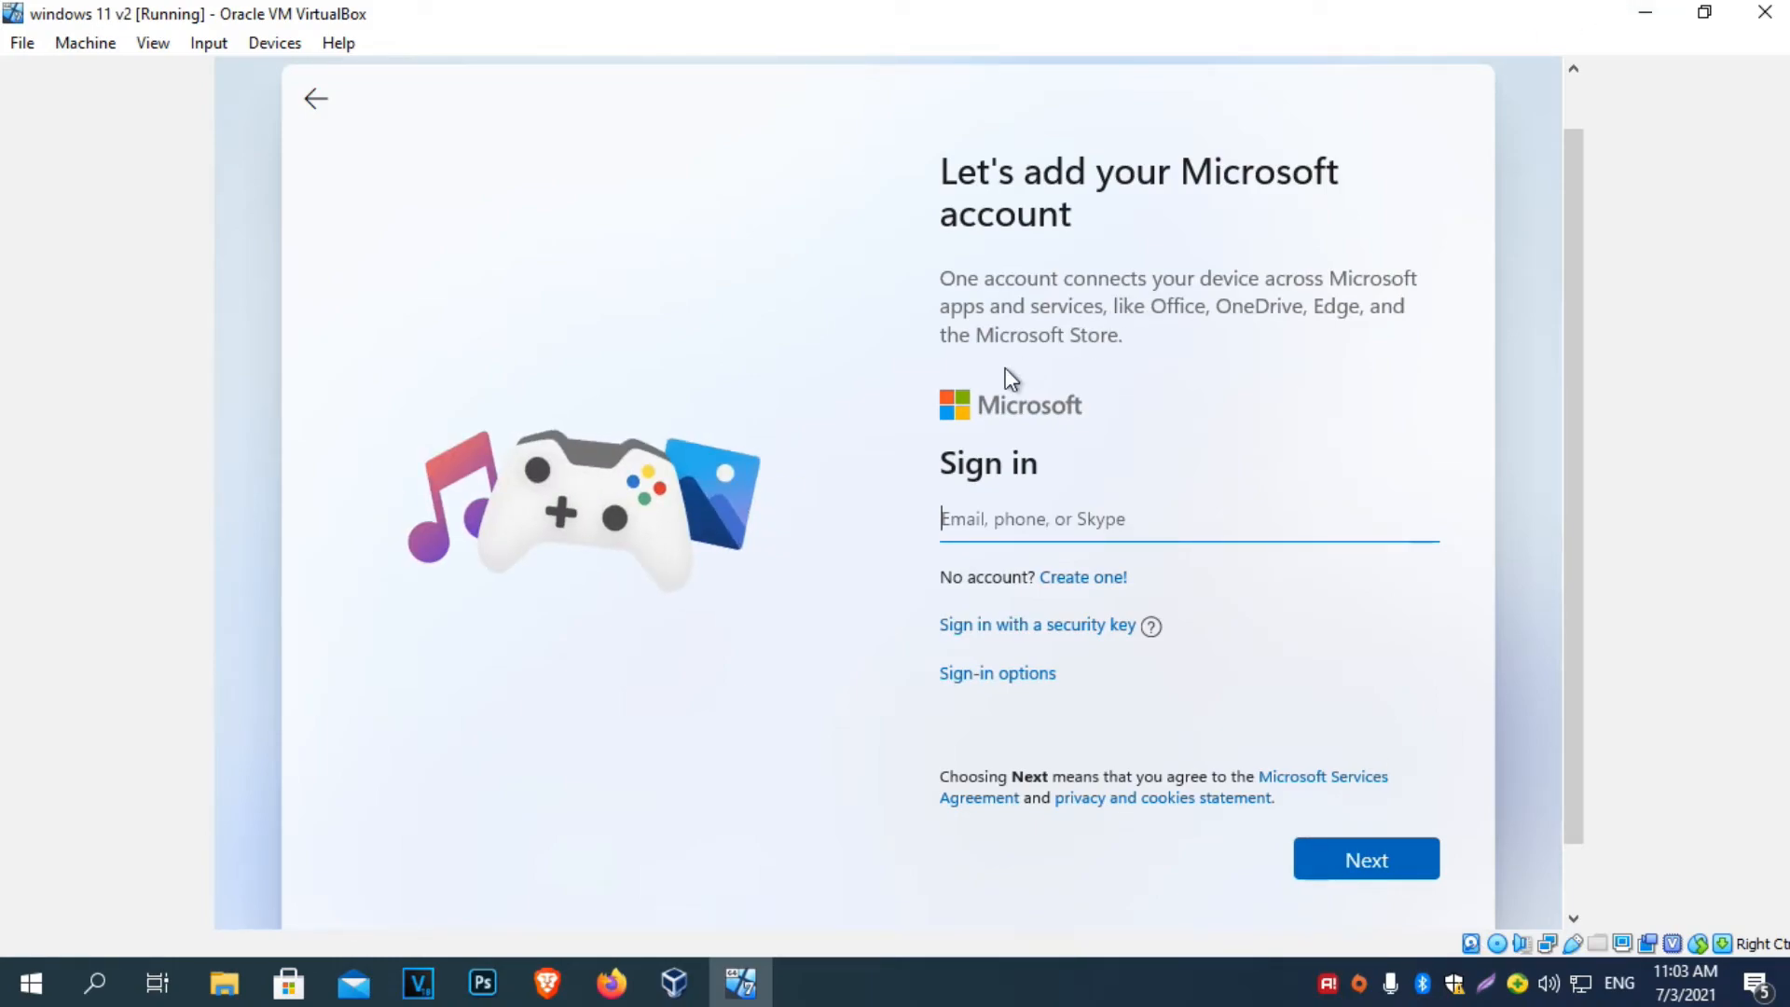
{"action": "left_click", "coordinate": [1001, 688]}
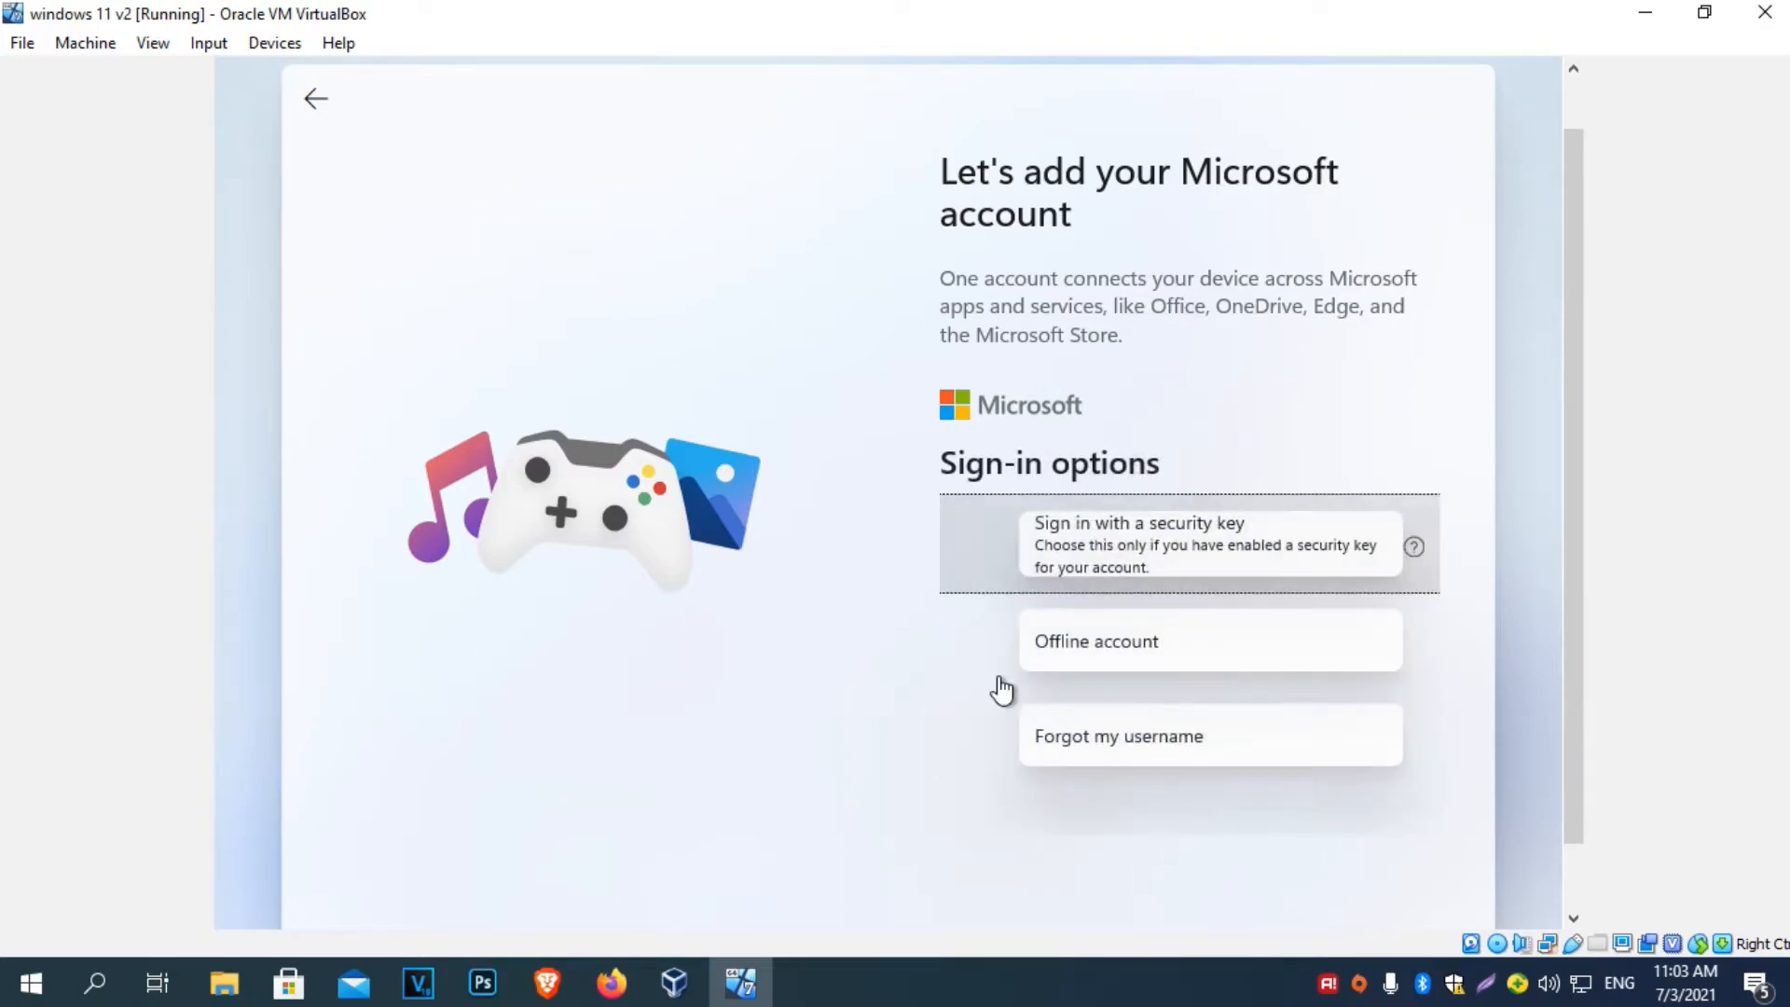
{"action": "left_click", "coordinate": [1063, 651]}
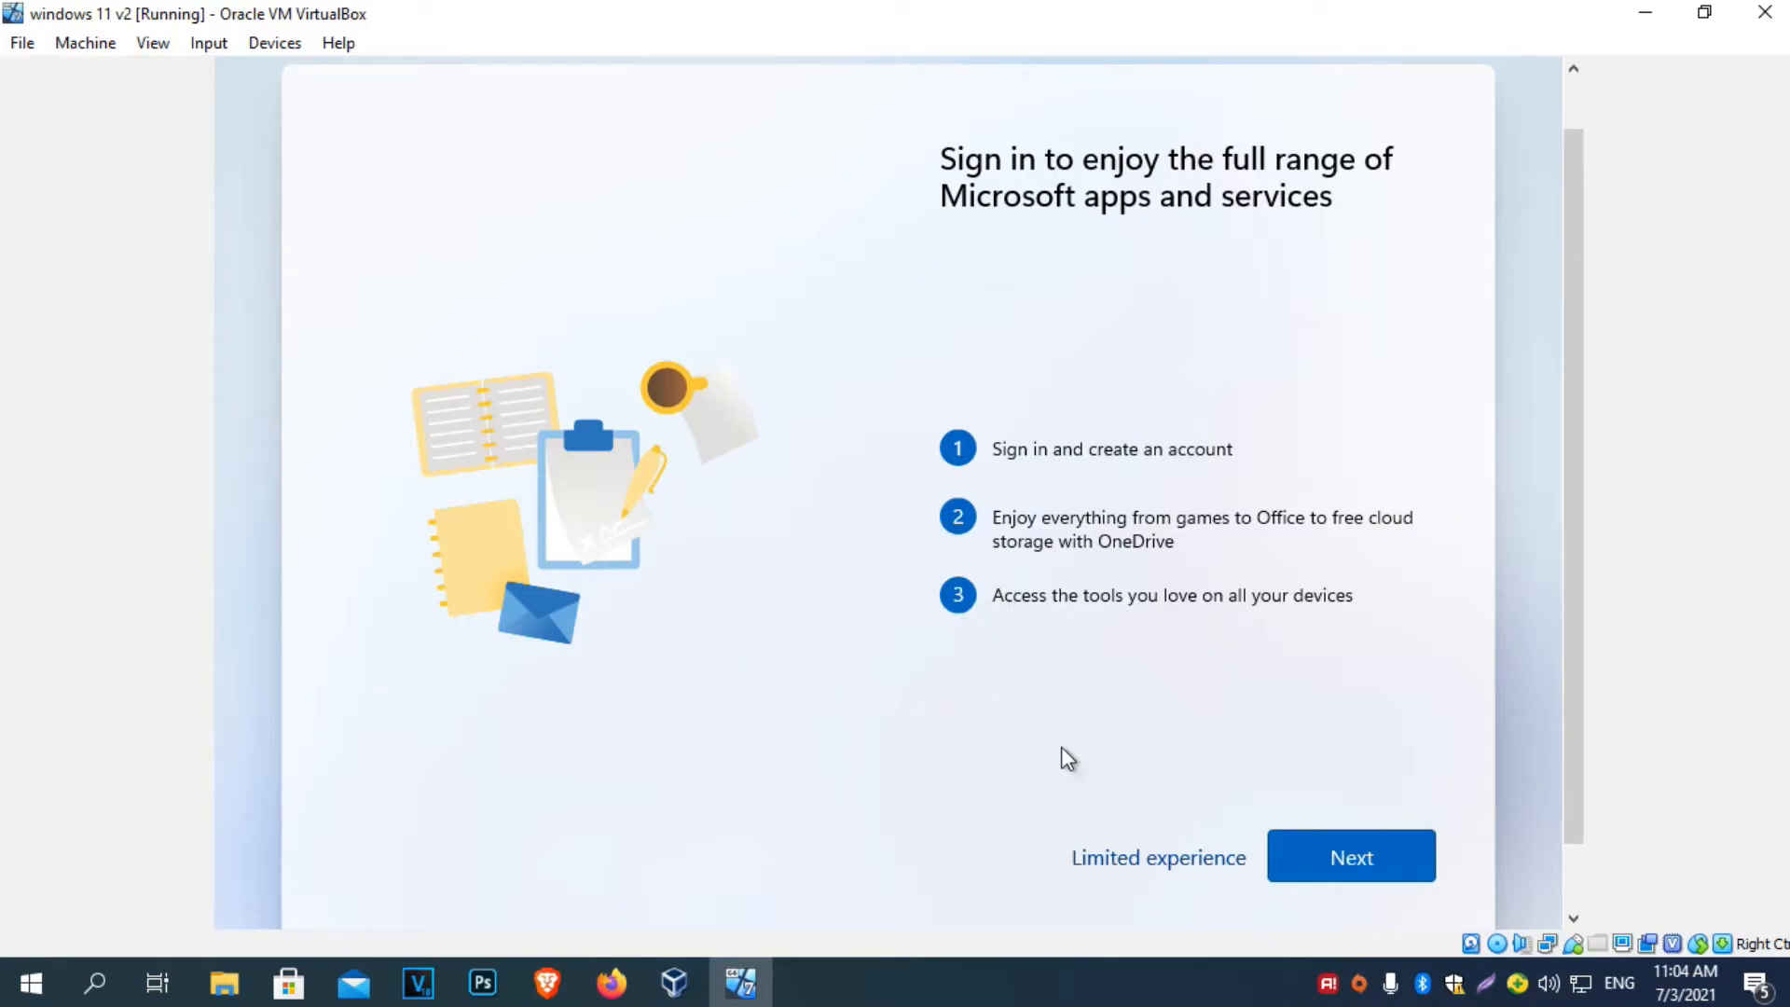
{"action": "left_click", "coordinate": [1120, 858]}
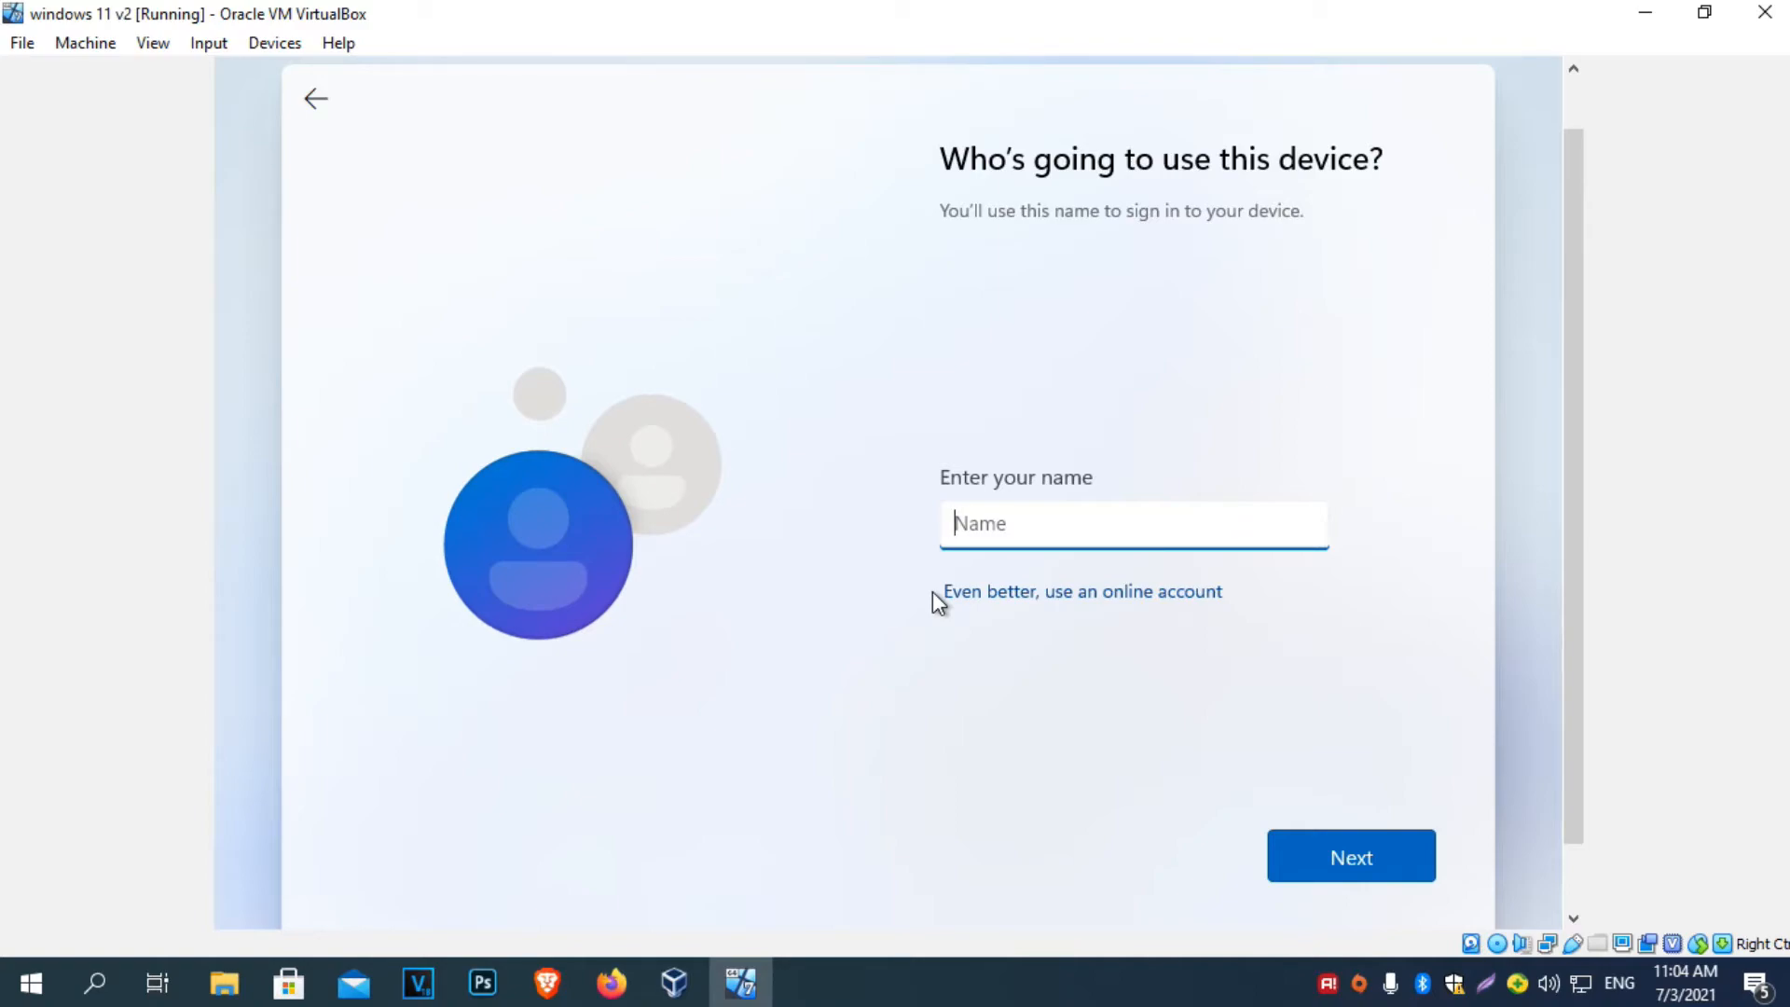
Enter the local account's user name and password, checking the password with the eye icon.
{"action": "type", "text": "Komsija"}
{"action": "left_click", "coordinate": [1335, 865]}
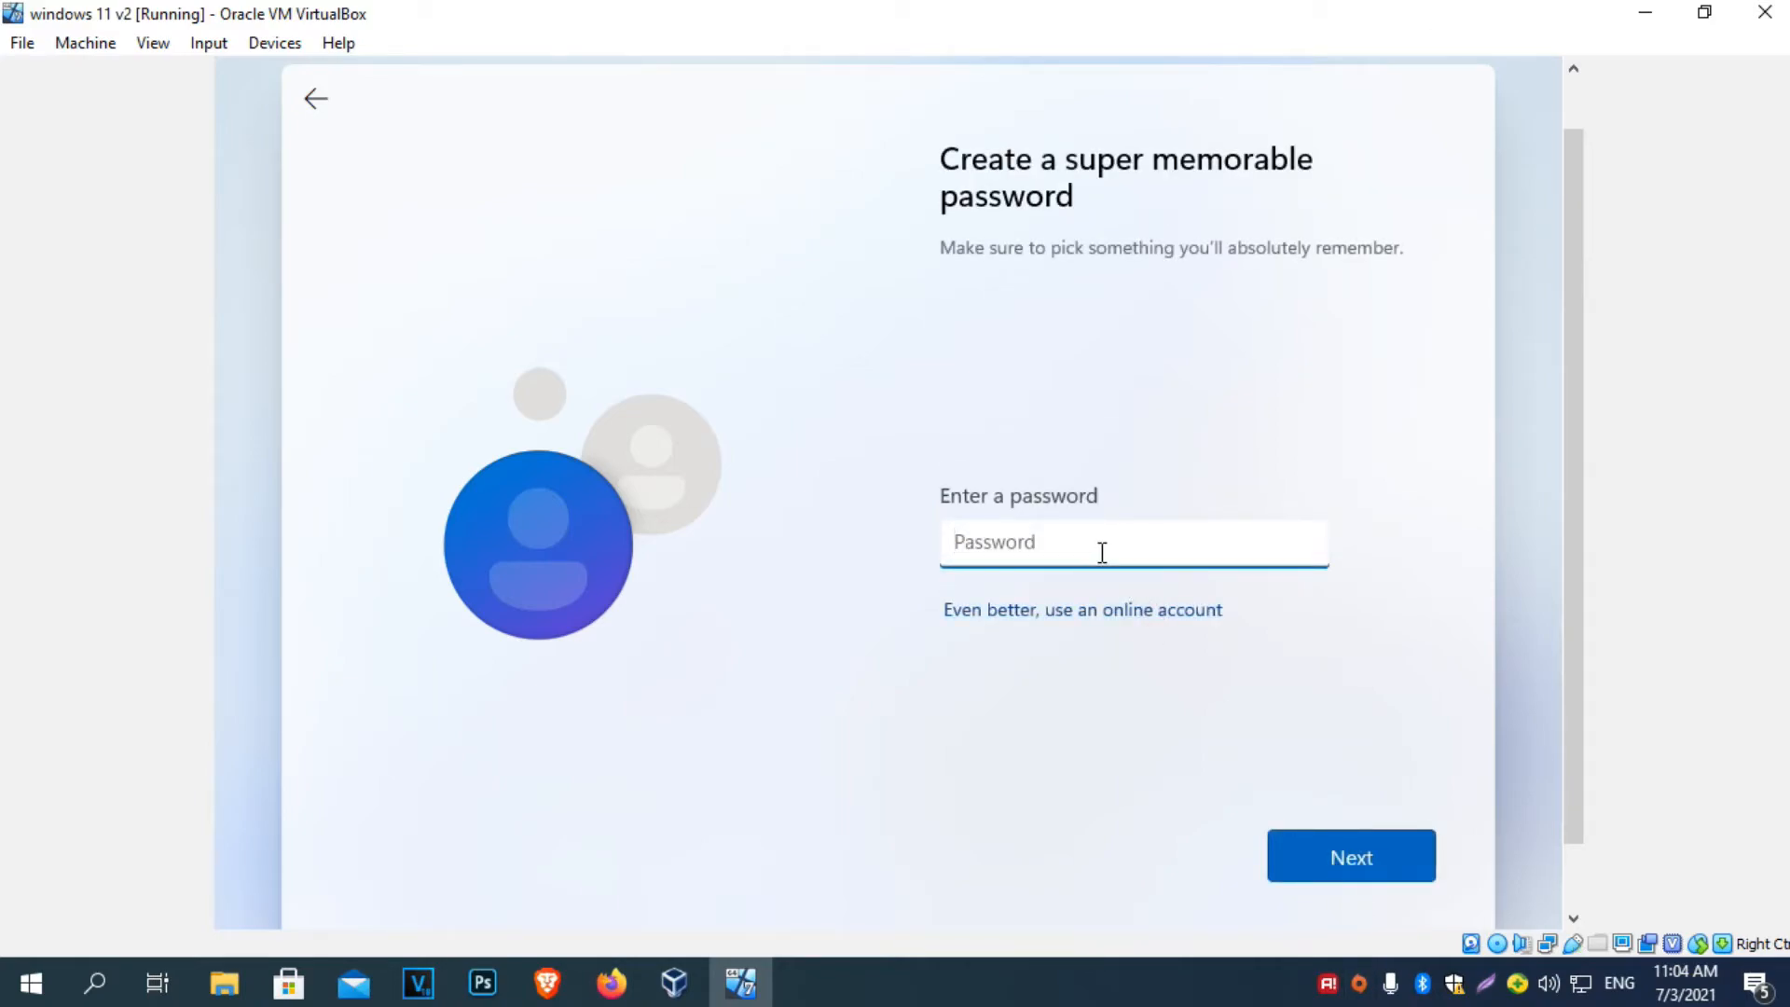
{"action": "type", "text": "••••••••••"}
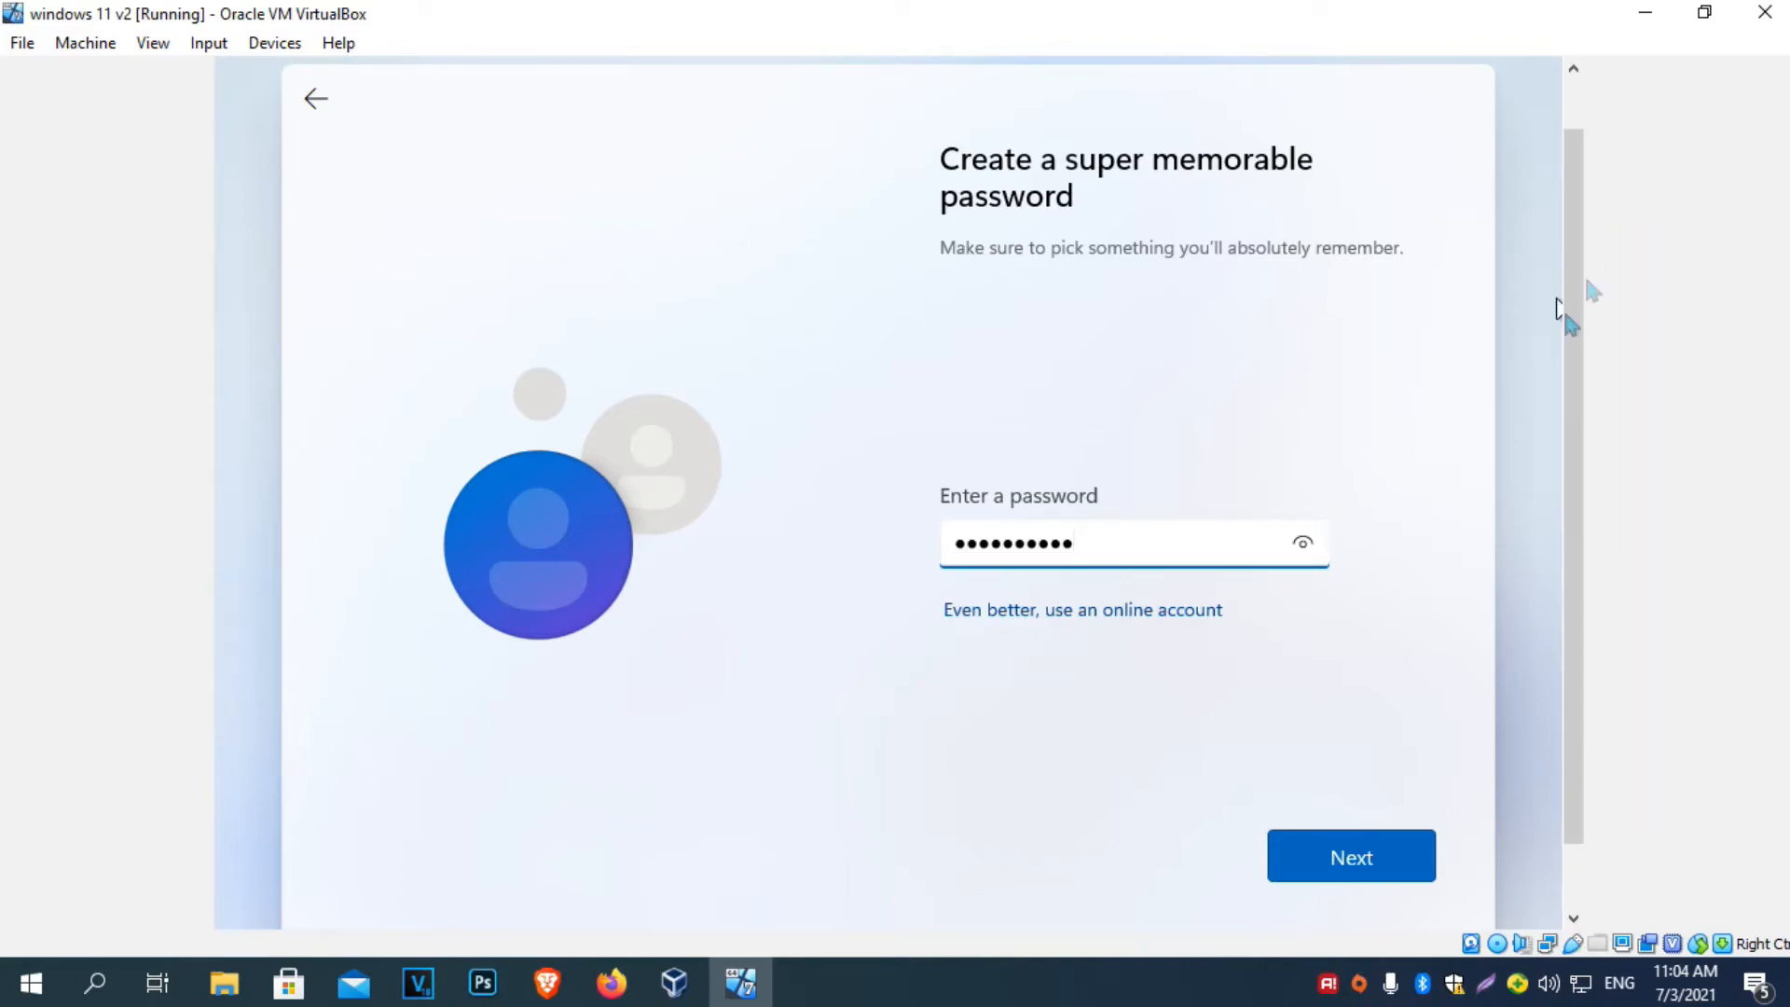
{"action": "left_click", "coordinate": [1303, 543]}
{"action": "left_click", "coordinate": [1368, 839]}
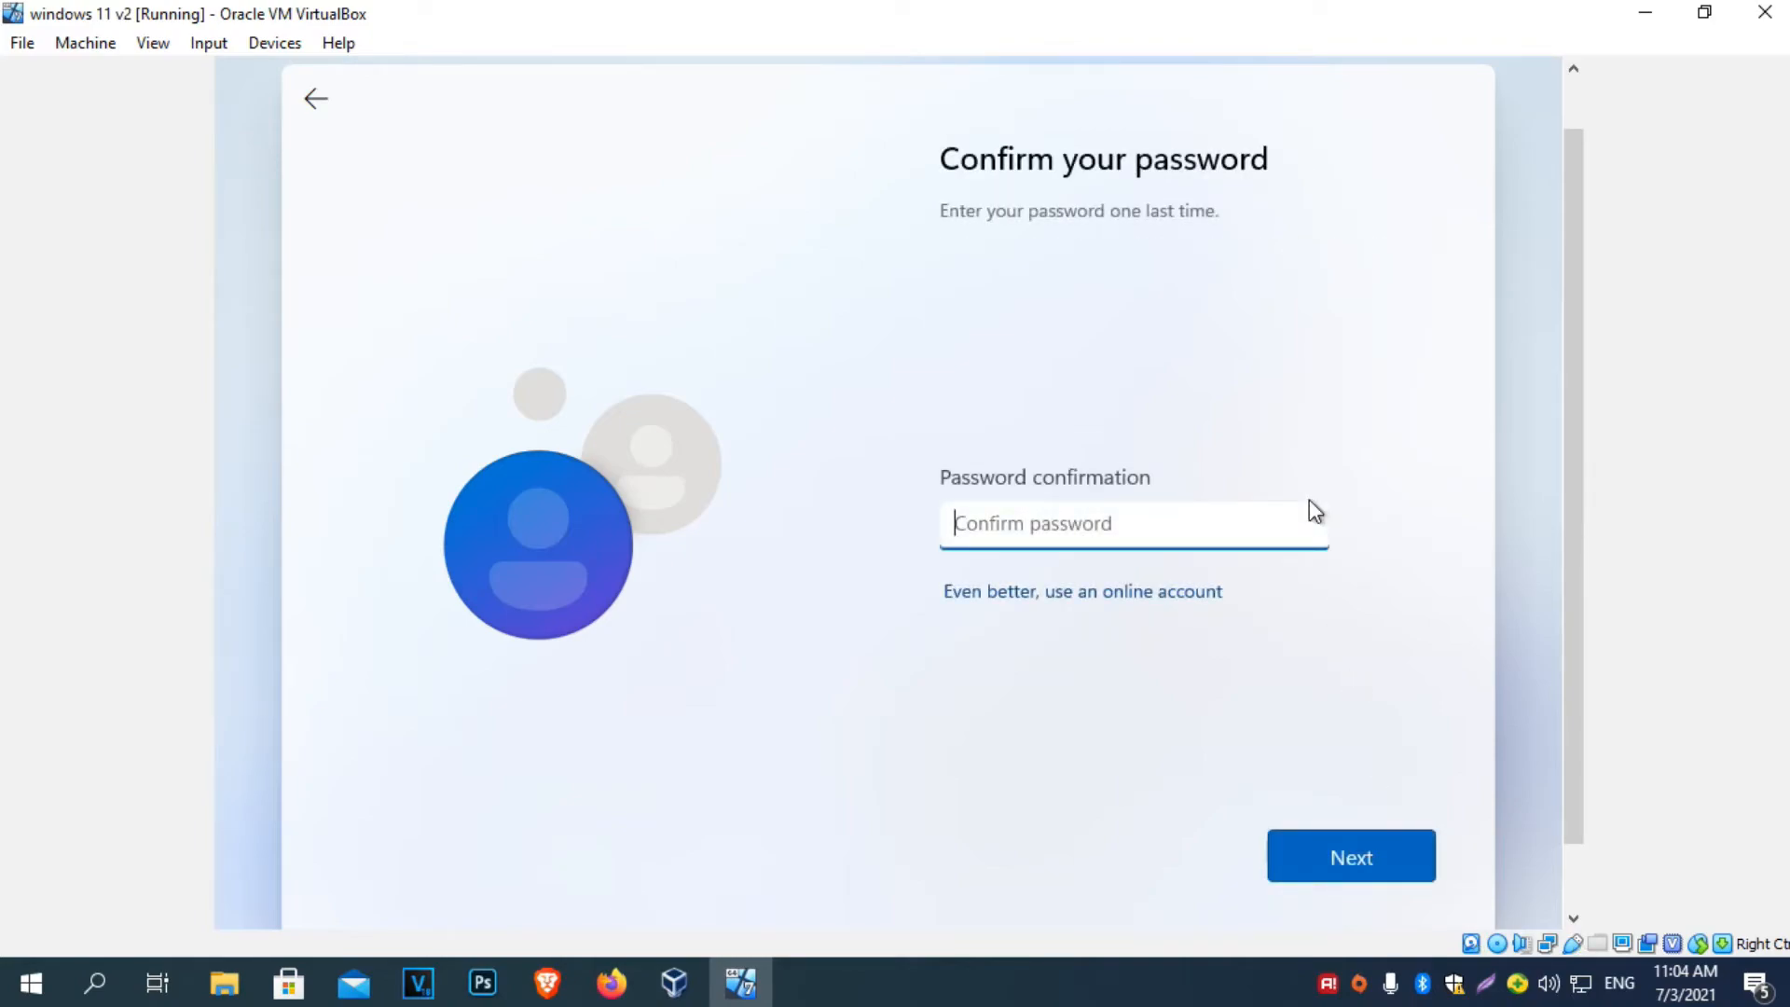
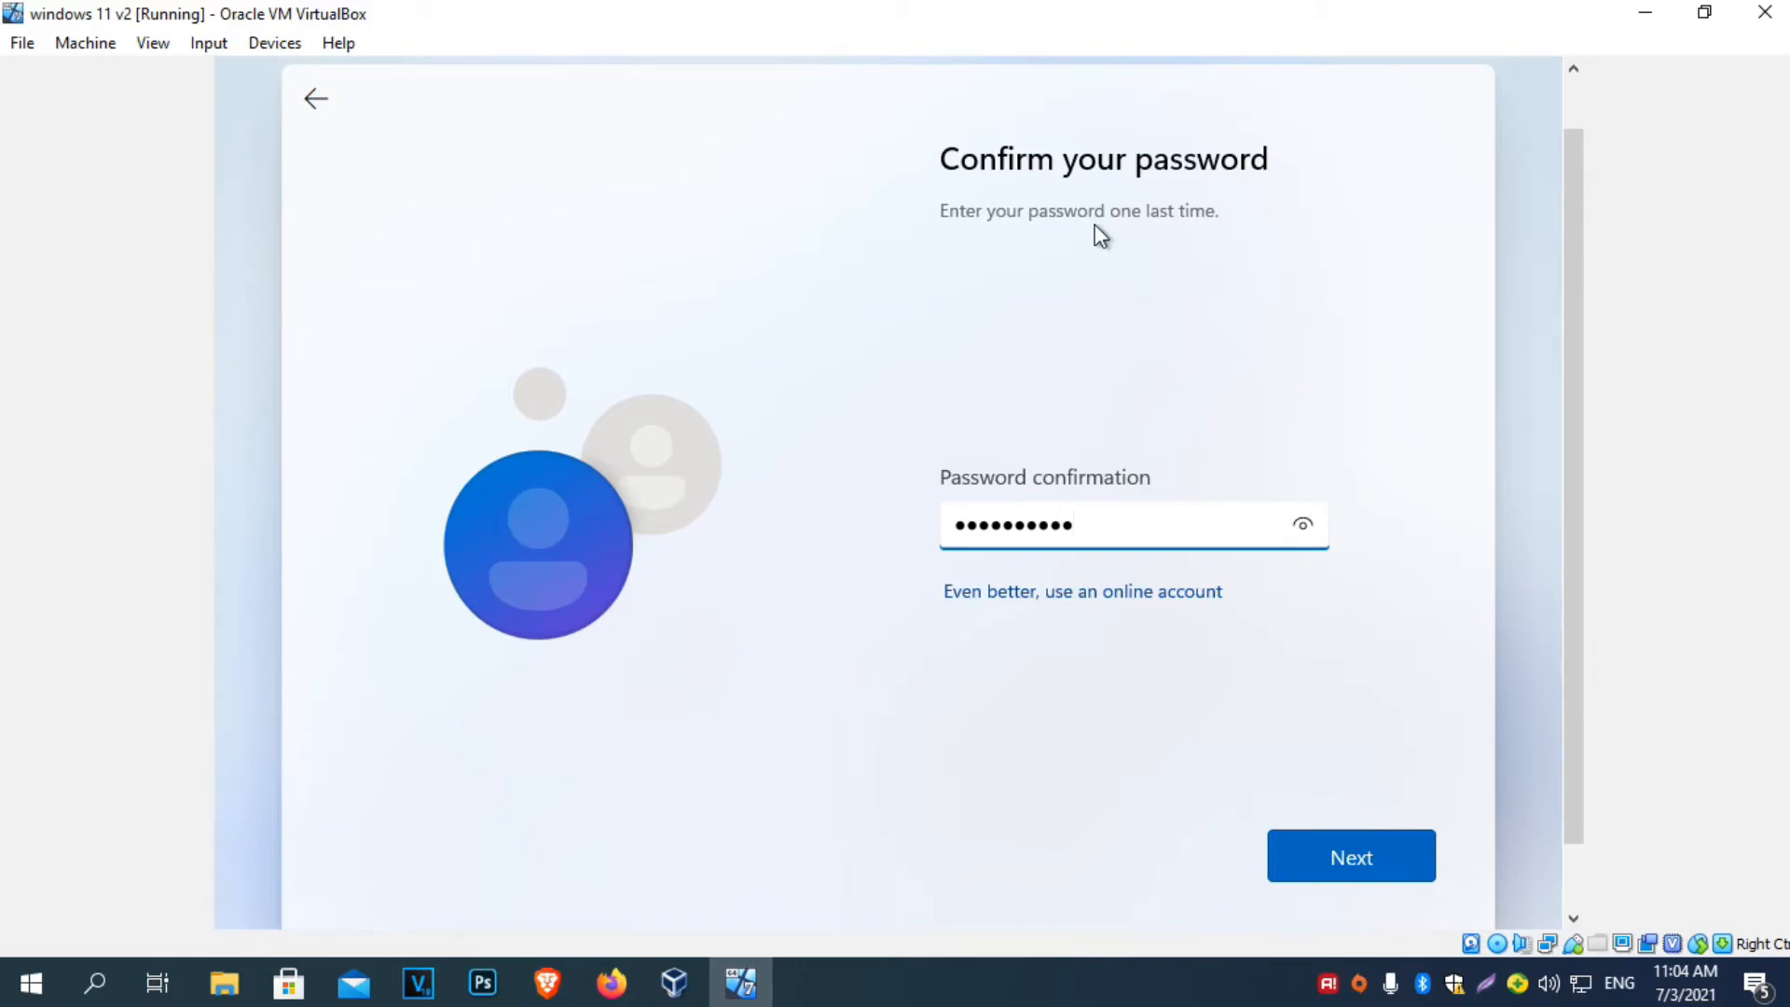
Retype the account password to confirm it, verifying it with the eye icon.
{"action": "left_click", "coordinate": [1302, 524]}
{"action": "left_click", "coordinate": [1351, 850]}
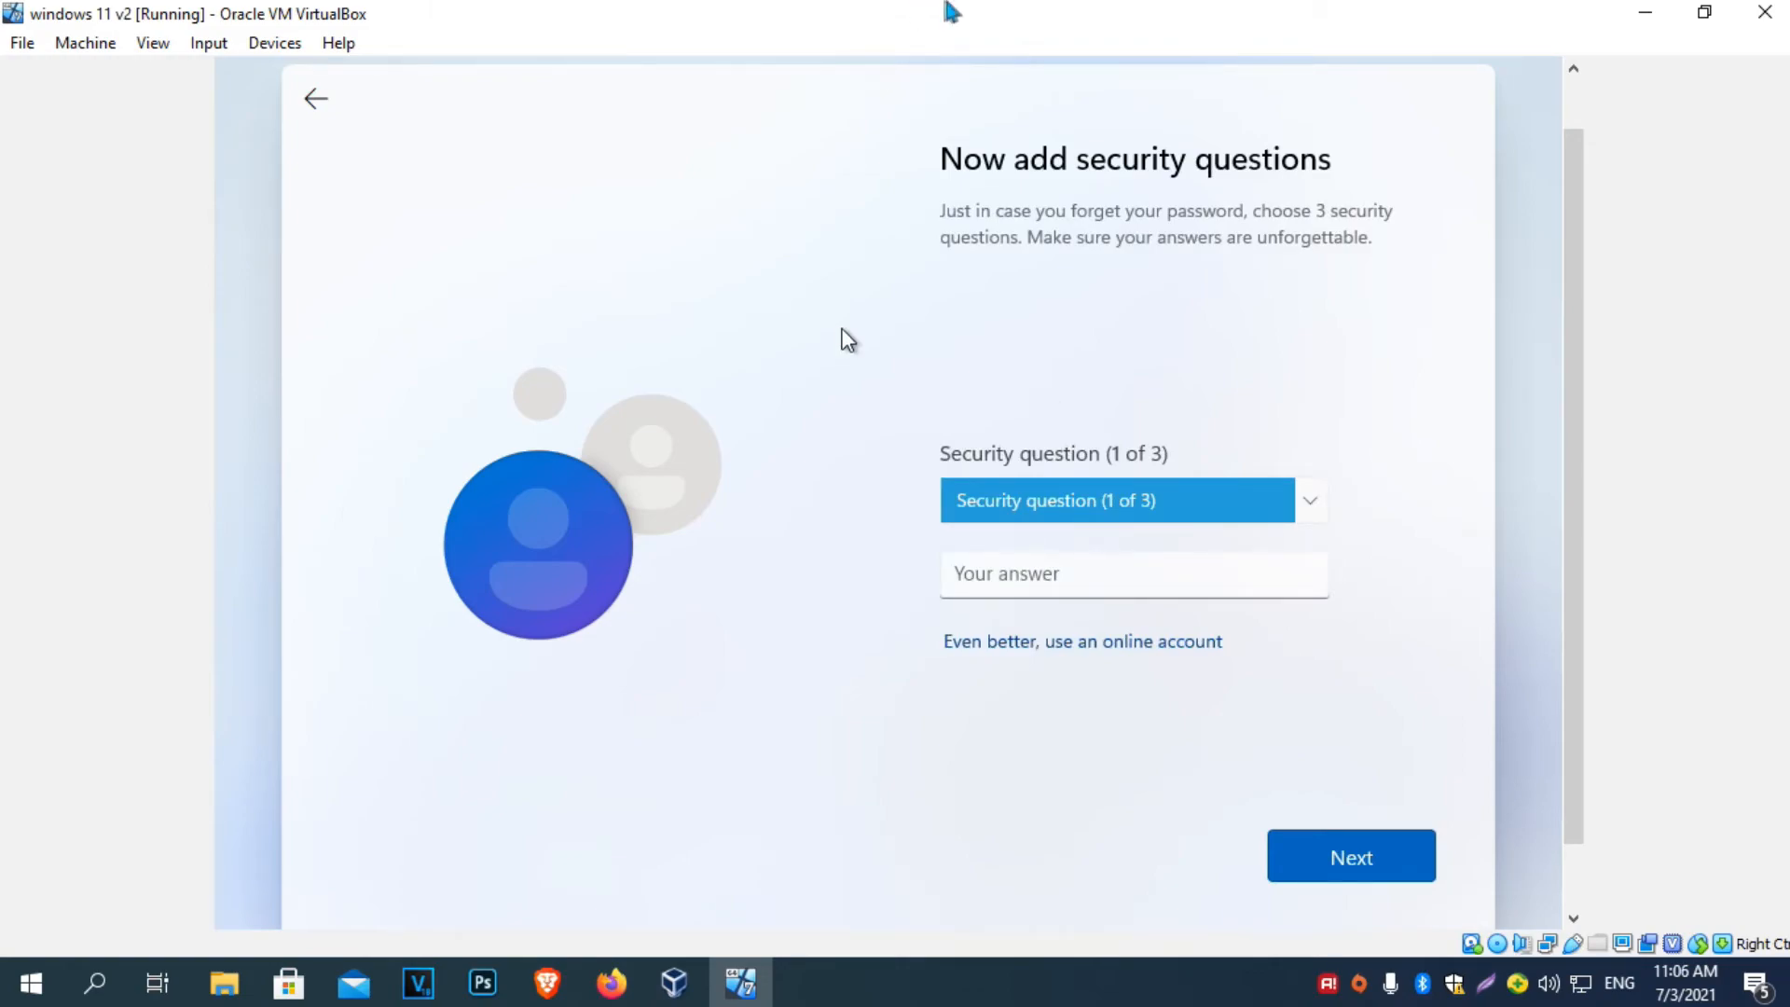
Pick the first pet's name security question, enter its answer, and continue.
{"action": "left_click", "coordinate": [1033, 500]}
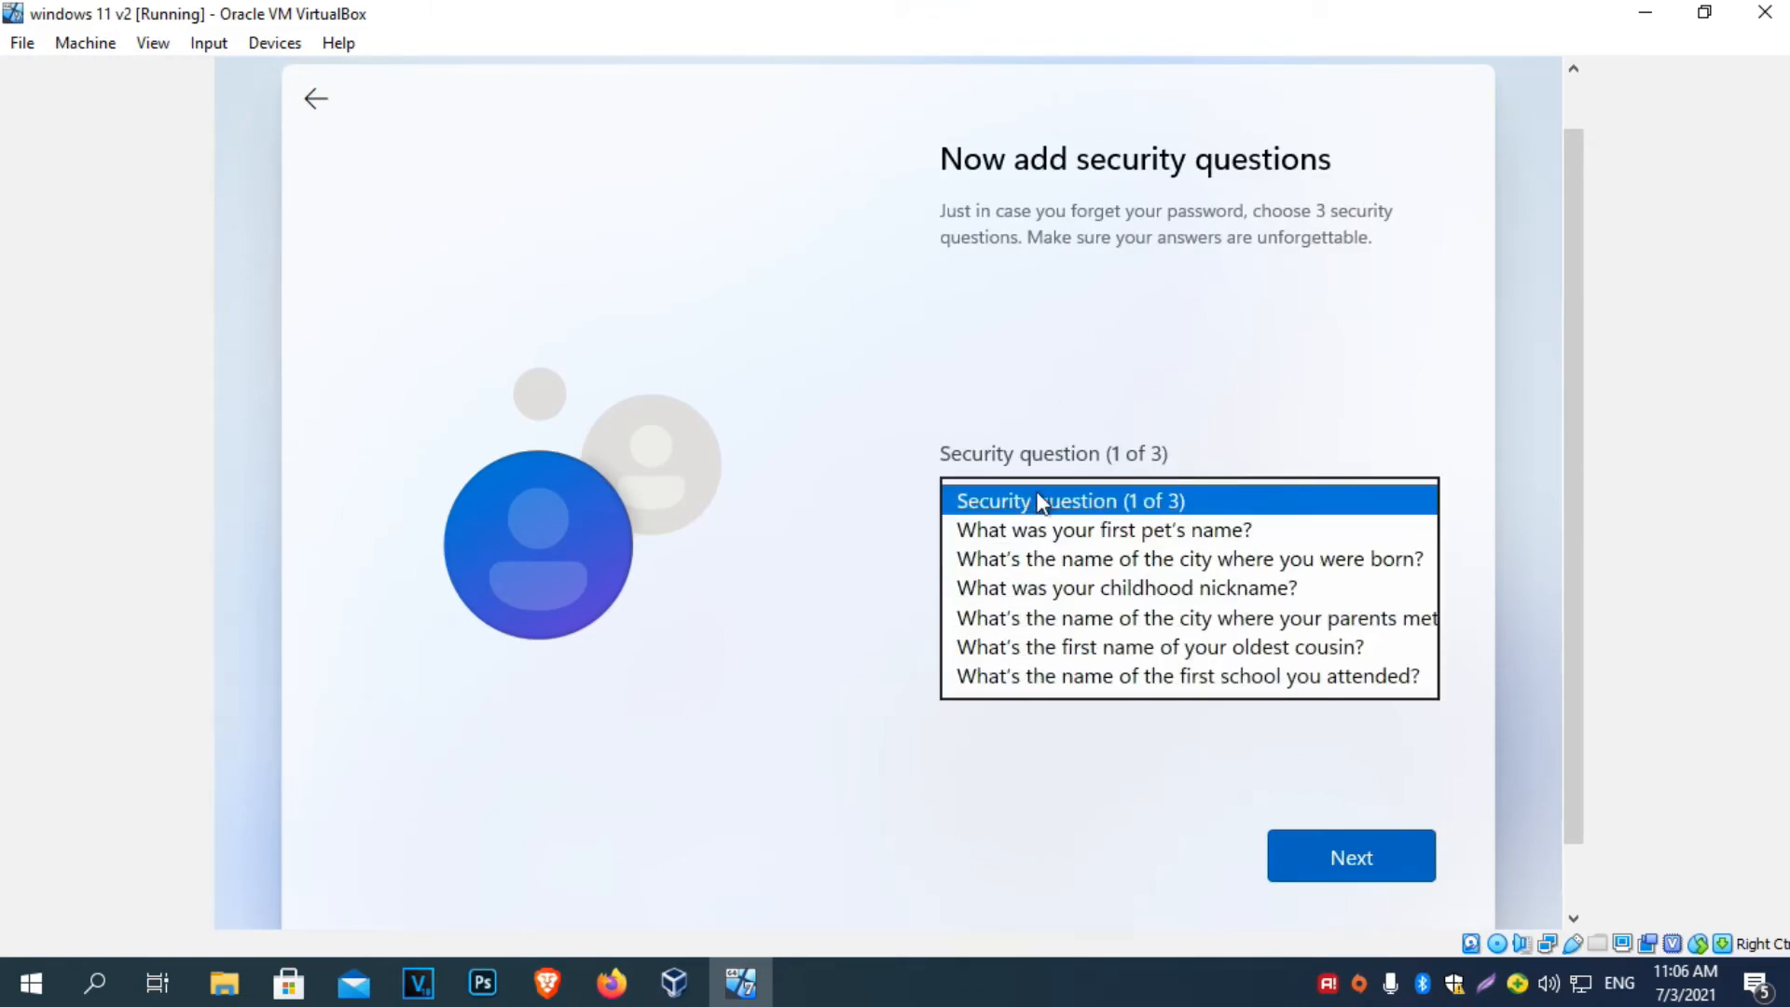
{"action": "left_click", "coordinate": [1075, 532]}
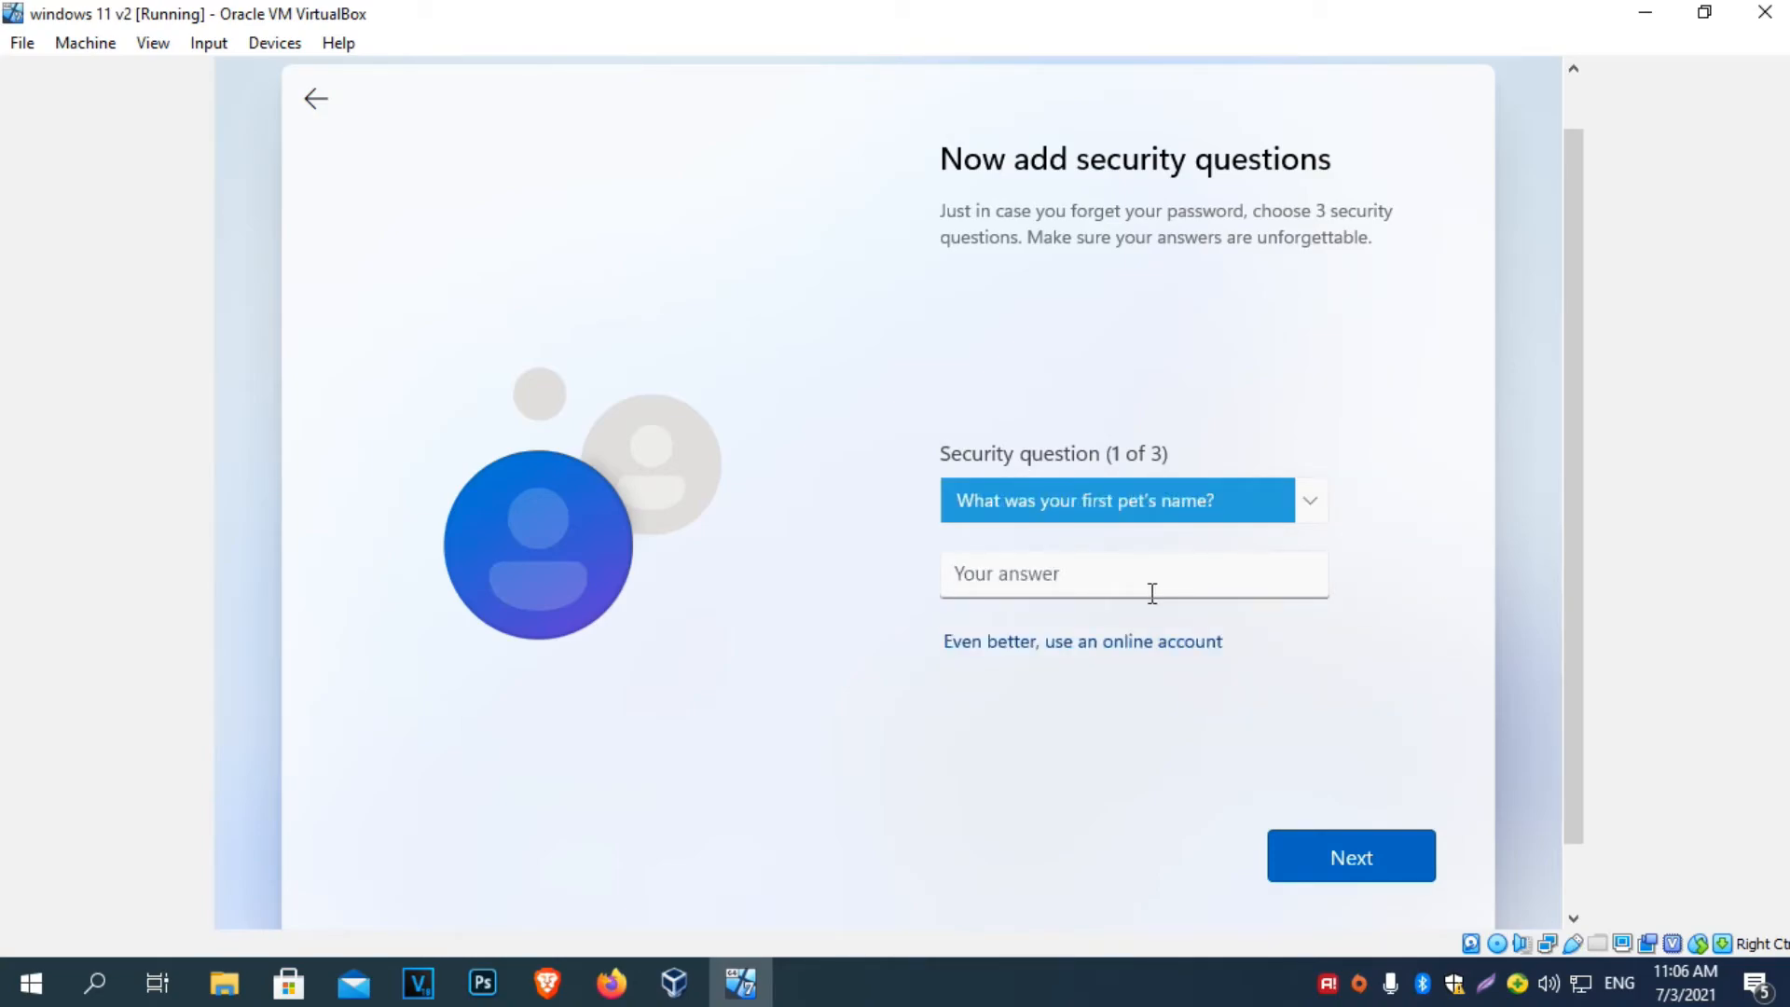
{"action": "left_click", "coordinate": [1152, 593]}
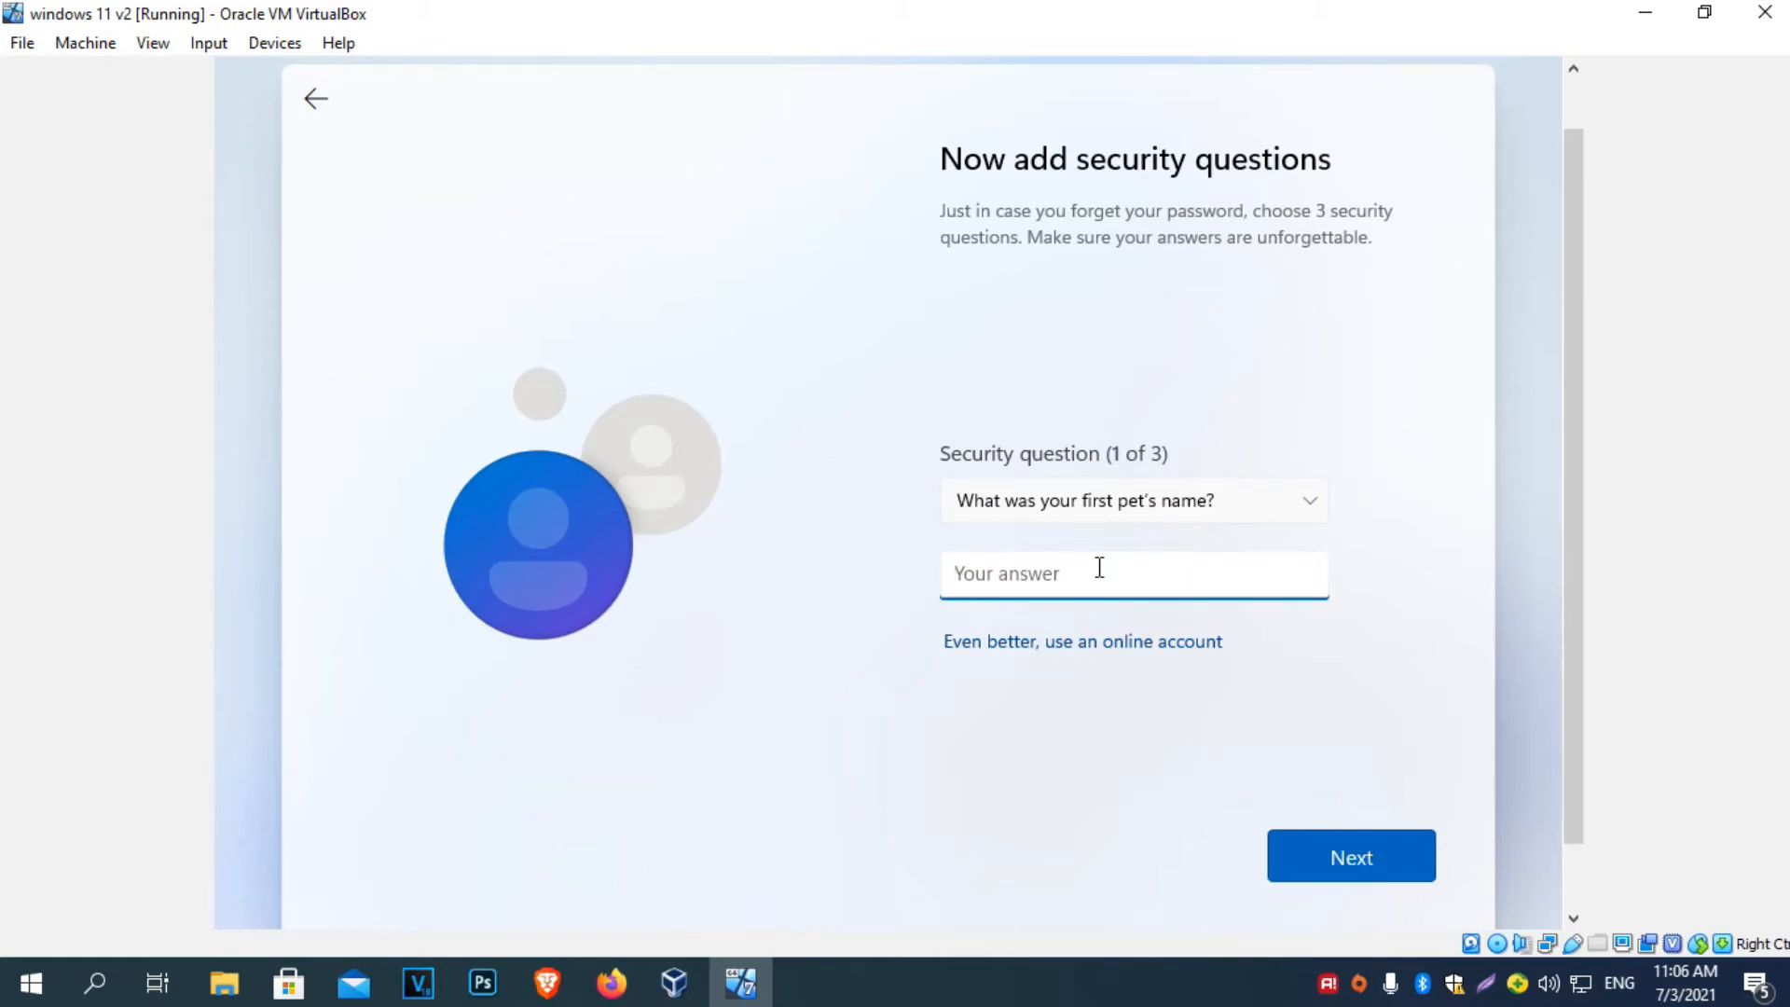
{"action": "left_click", "coordinate": [1351, 867]}
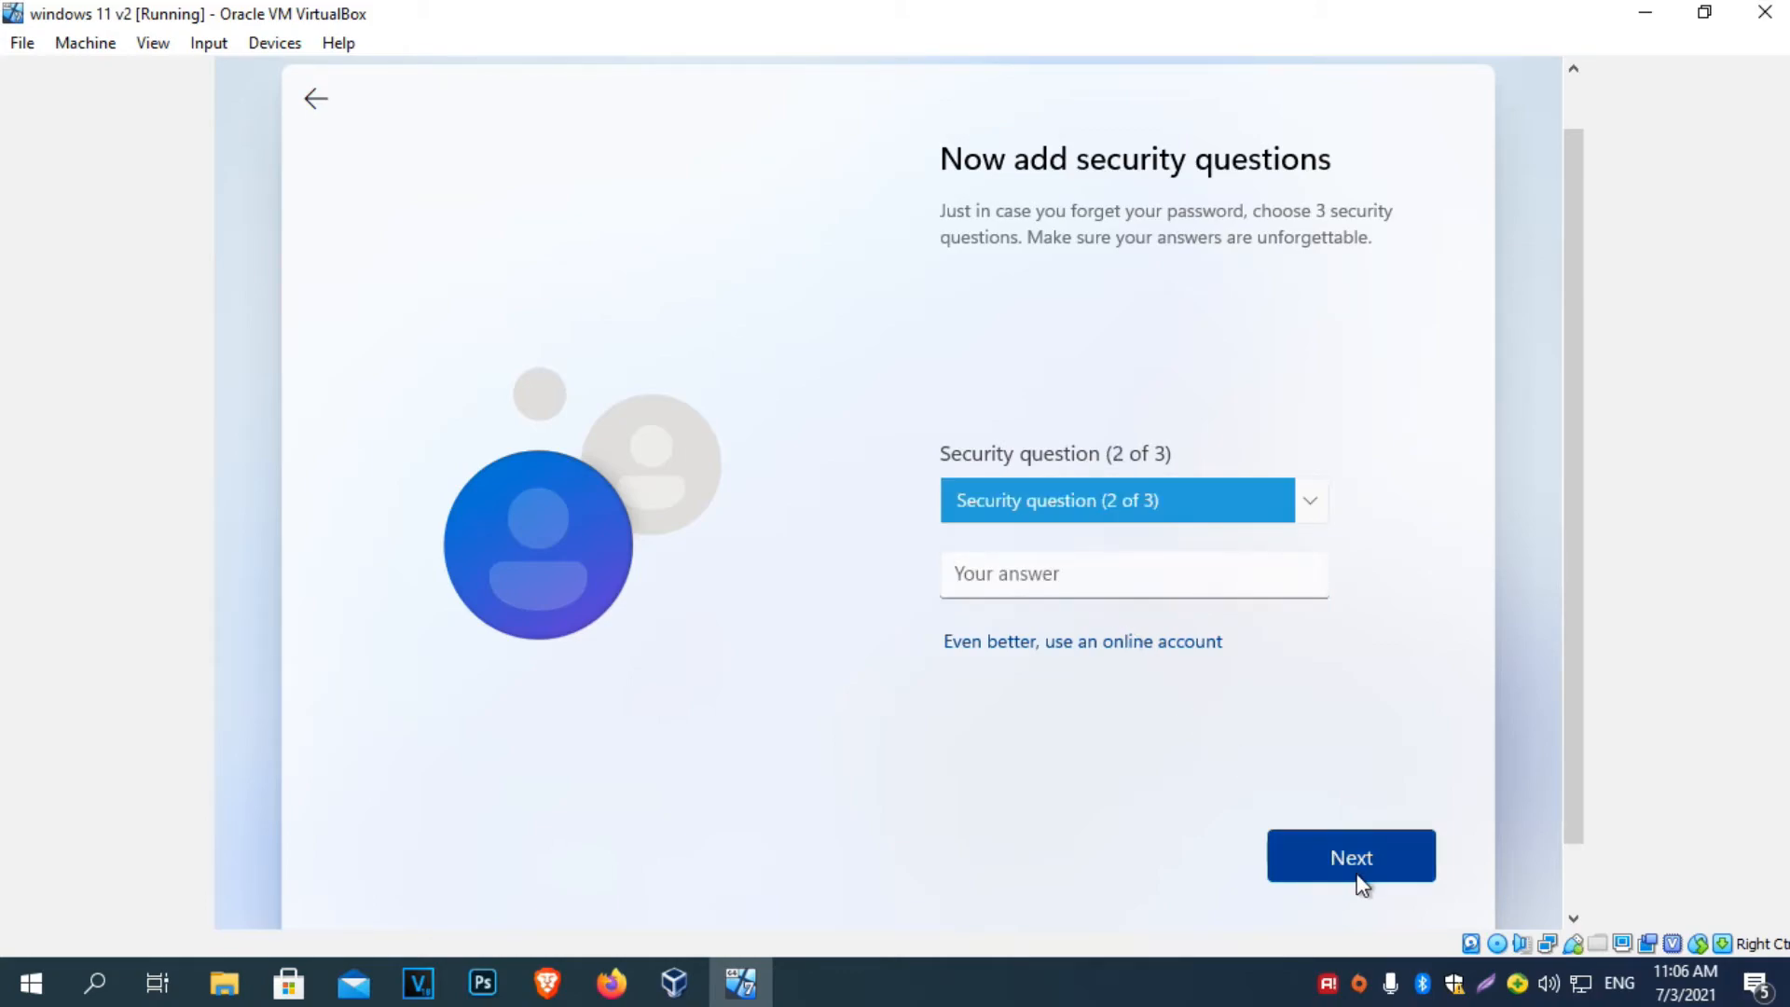
Pick the childhood nickname security question, enter its answer, and continue.
{"action": "left_click", "coordinate": [1200, 483]}
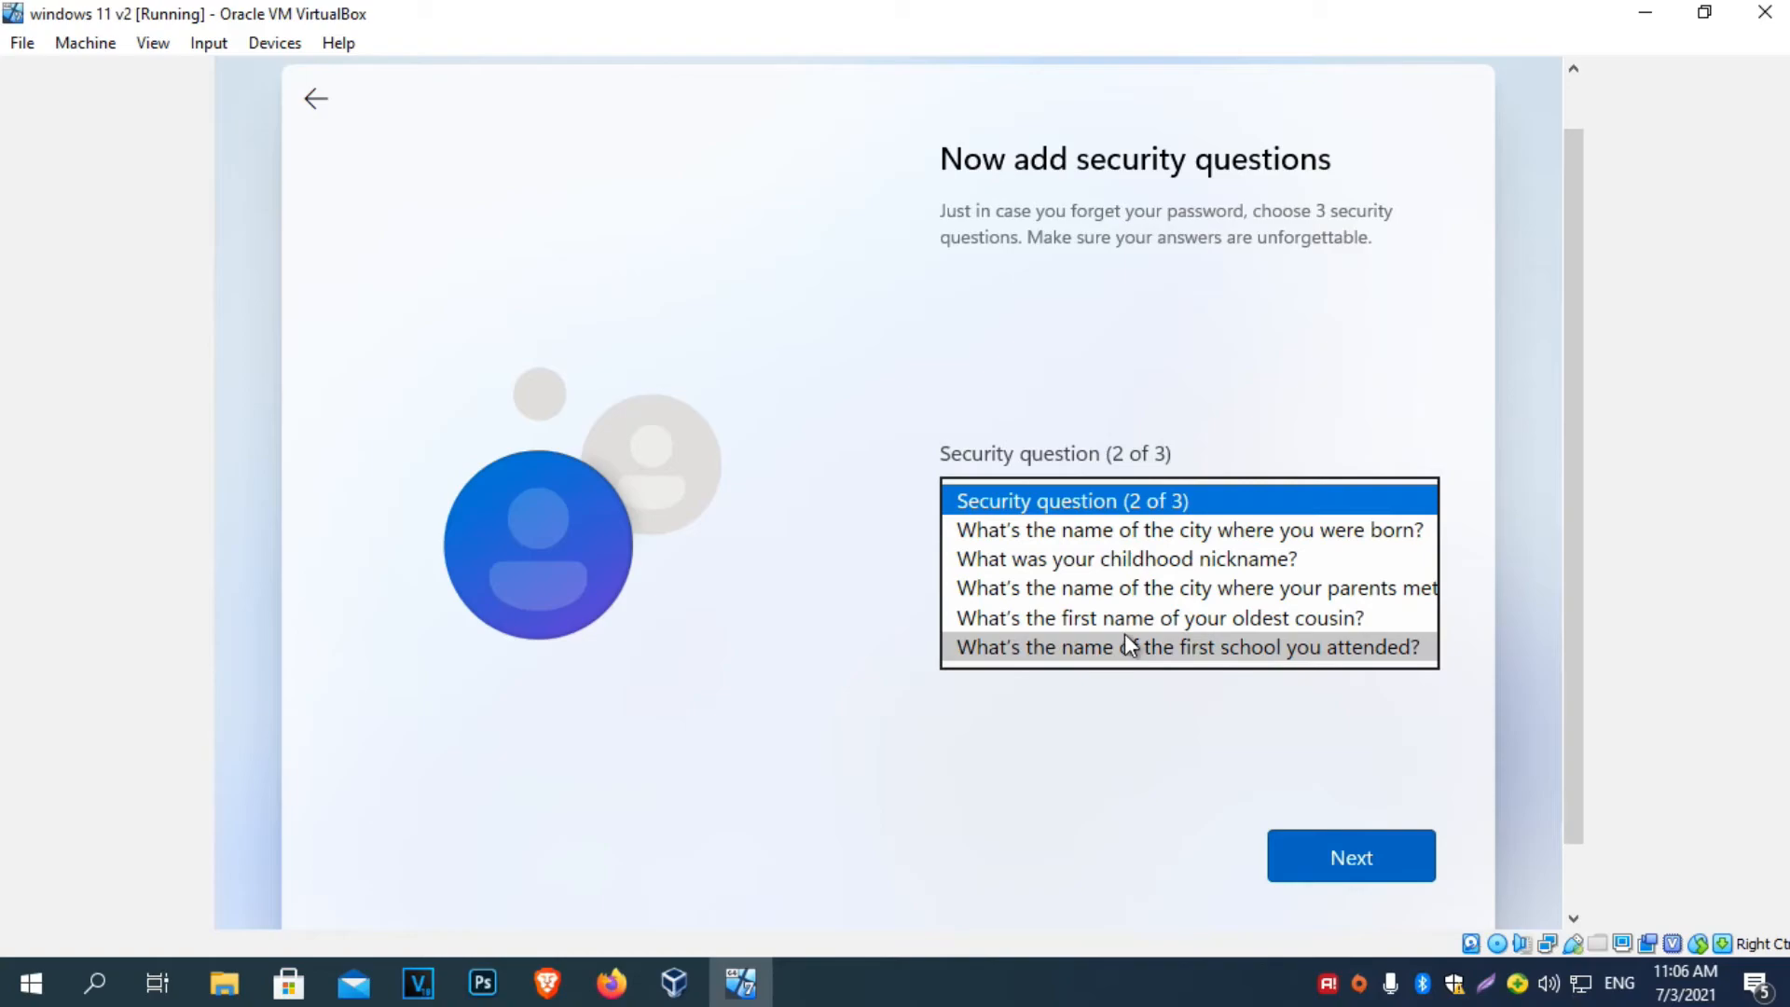
{"action": "left_click", "coordinate": [1144, 560]}
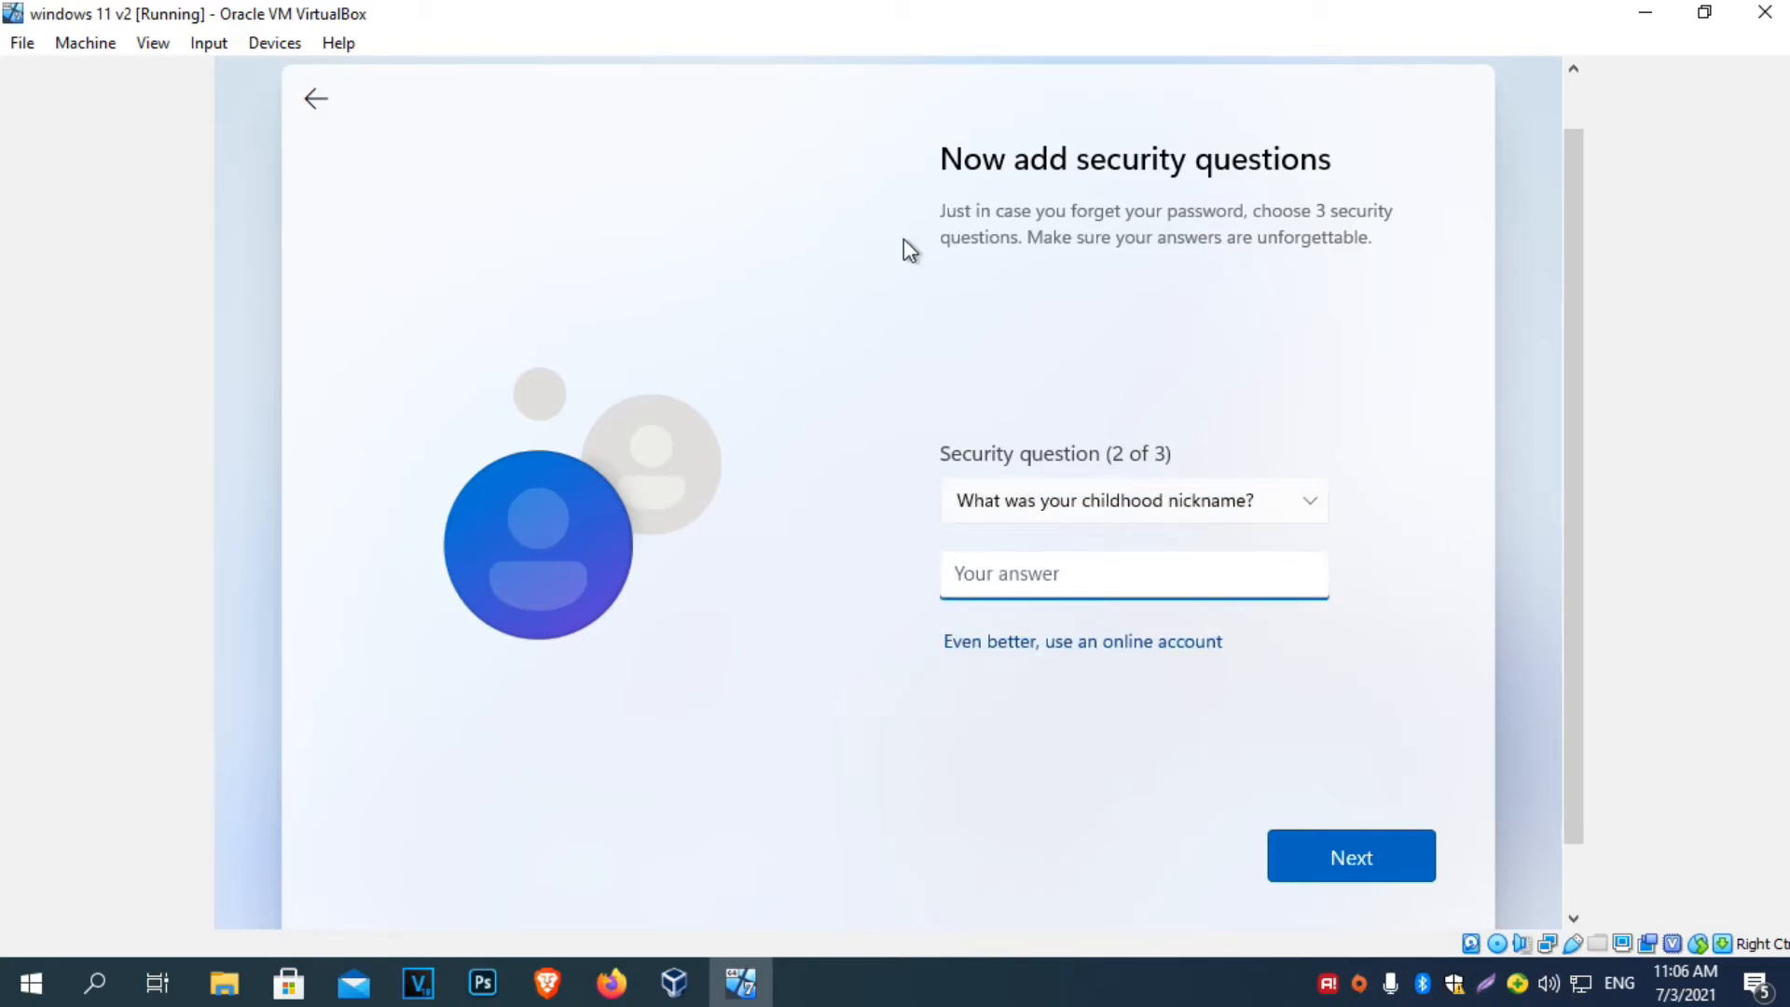
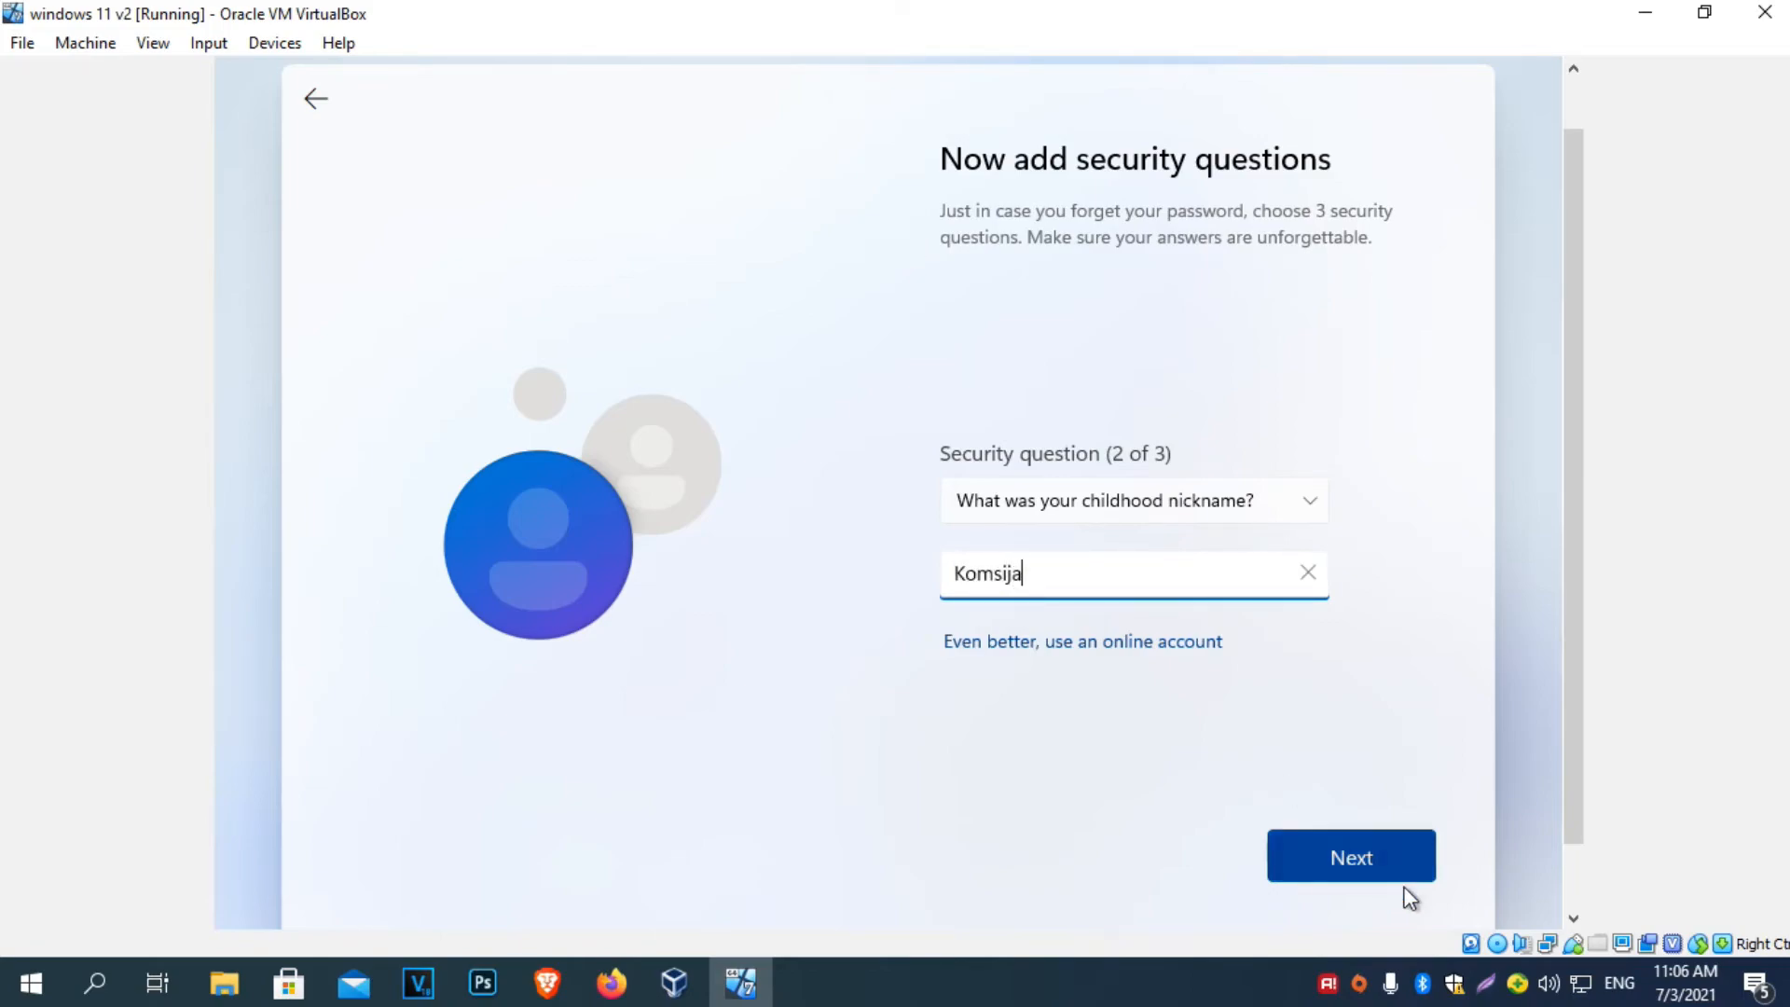
{"action": "left_click", "coordinate": [1395, 863]}
Pick the first school security question, enter its answer, and submit it.
{"action": "left_click", "coordinate": [1265, 490]}
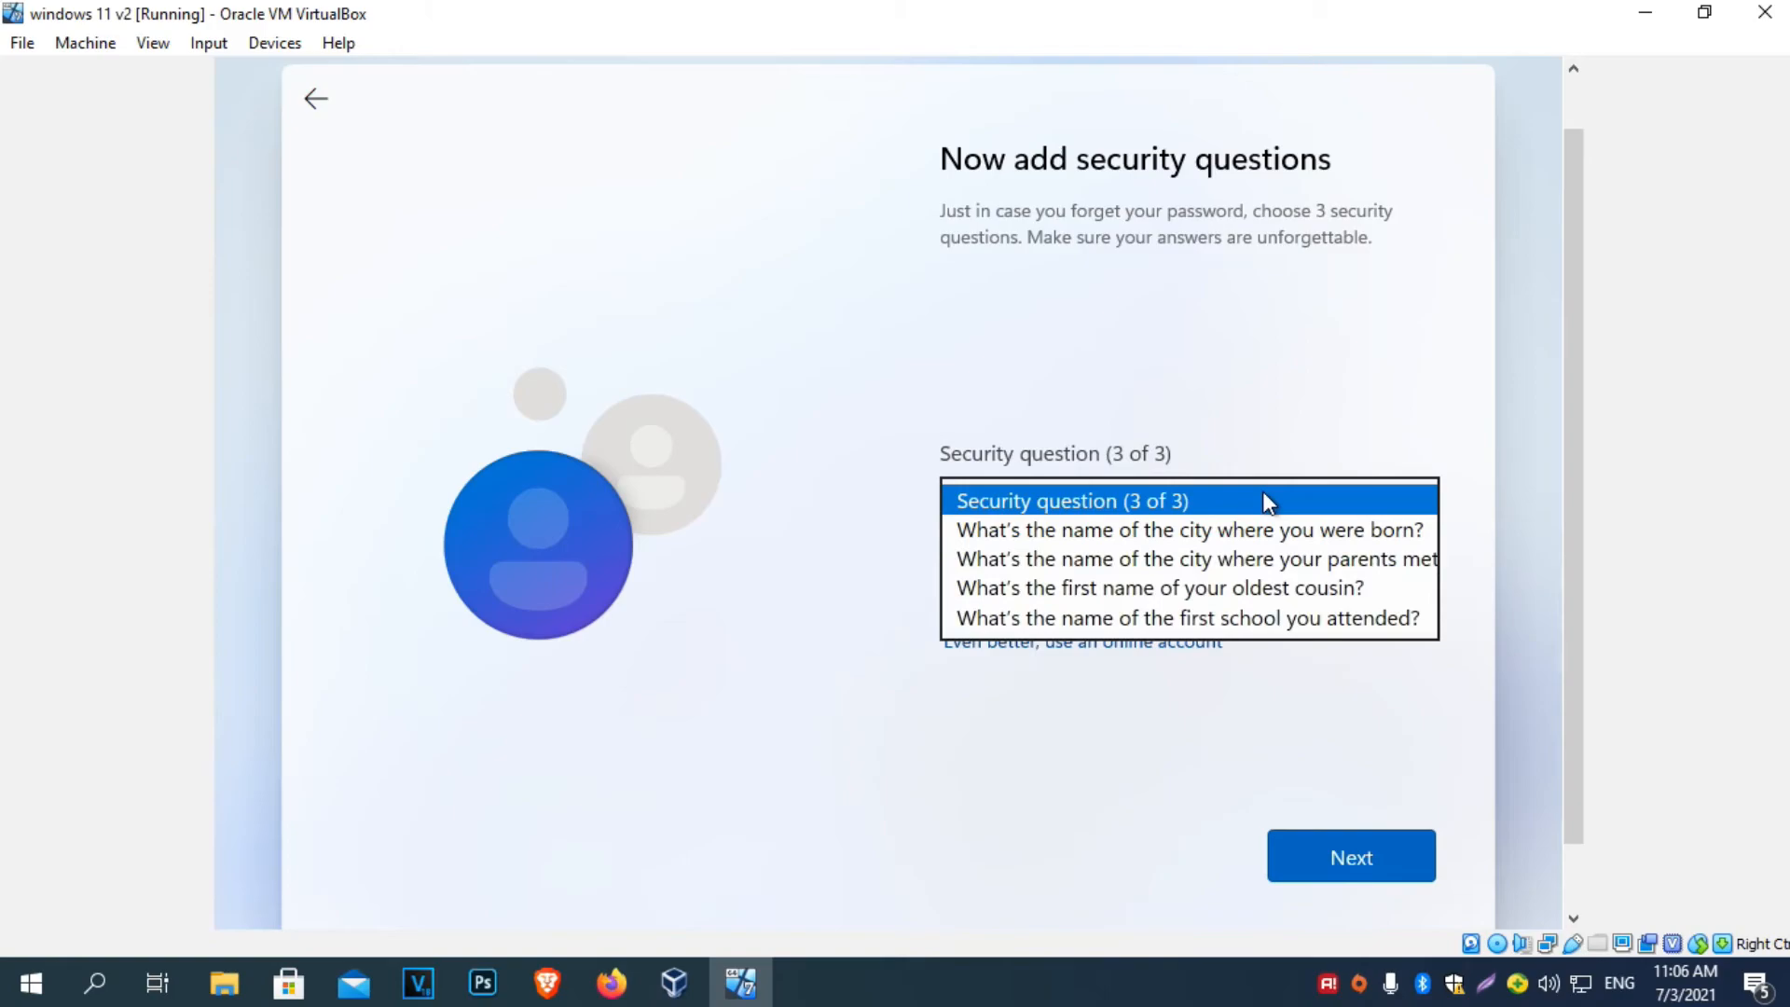
{"action": "left_click", "coordinate": [1177, 615]}
{"action": "type", "text": "d"}
{"action": "key", "text": "BackSpace"}
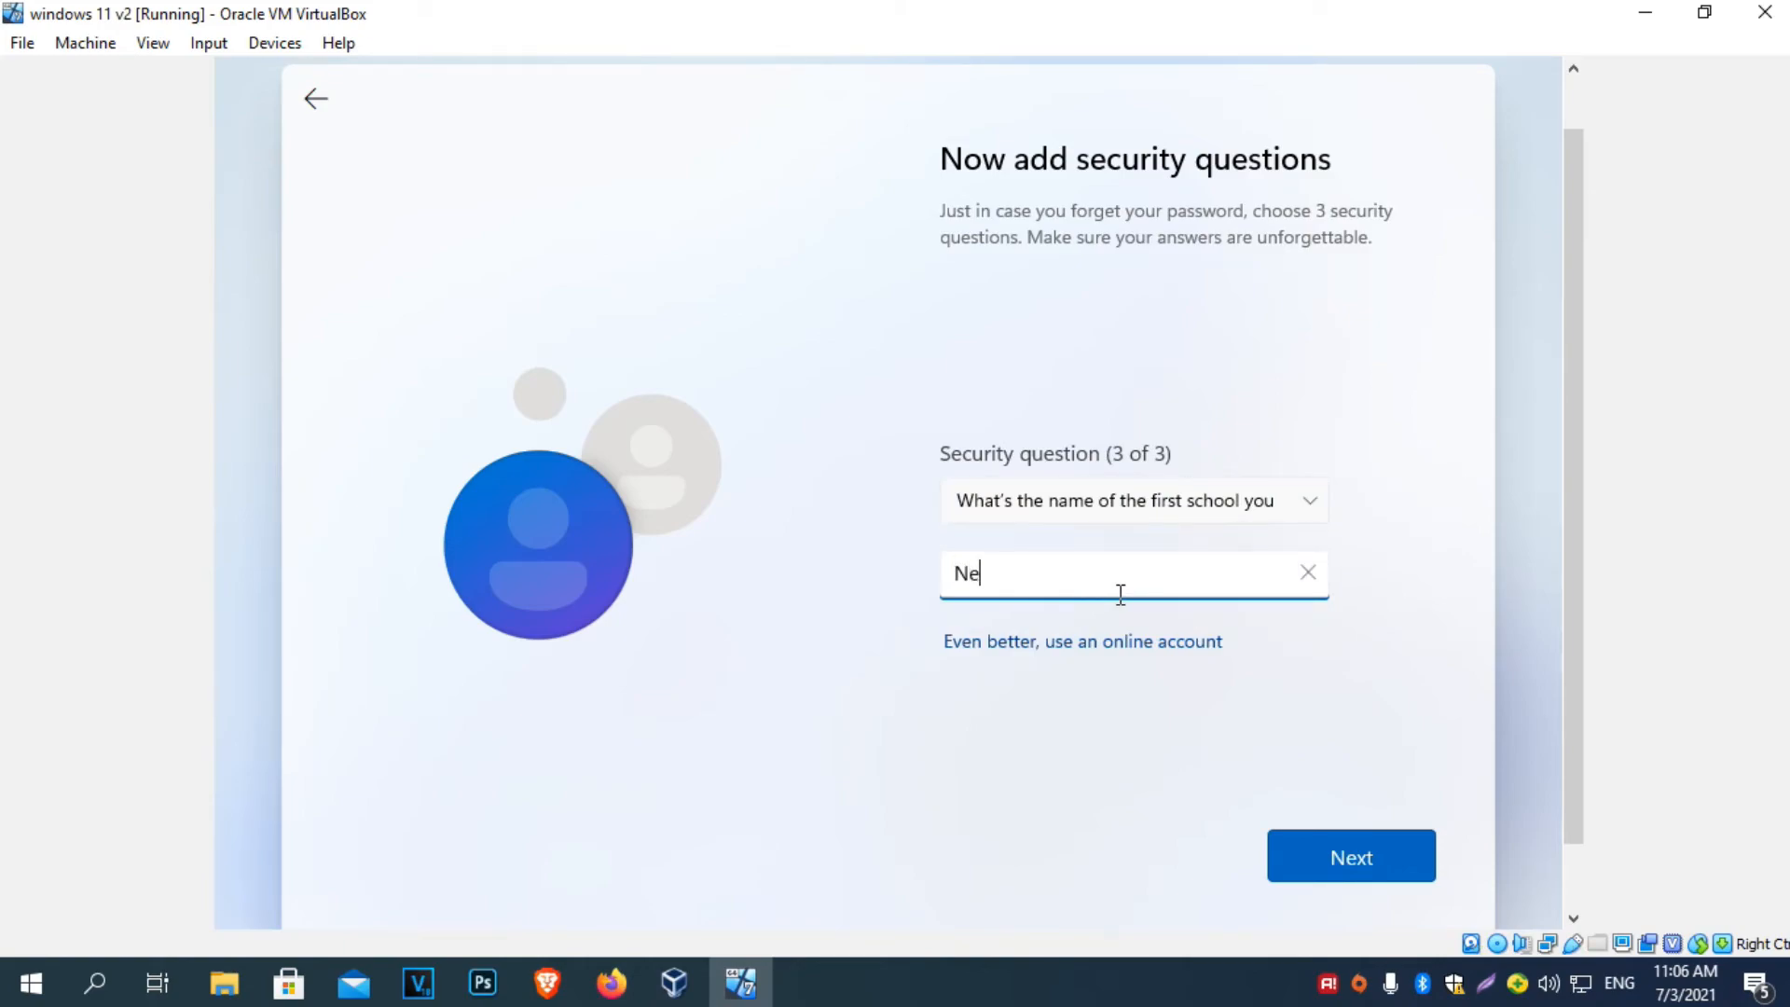
{"action": "left_click", "coordinate": [1326, 867]}
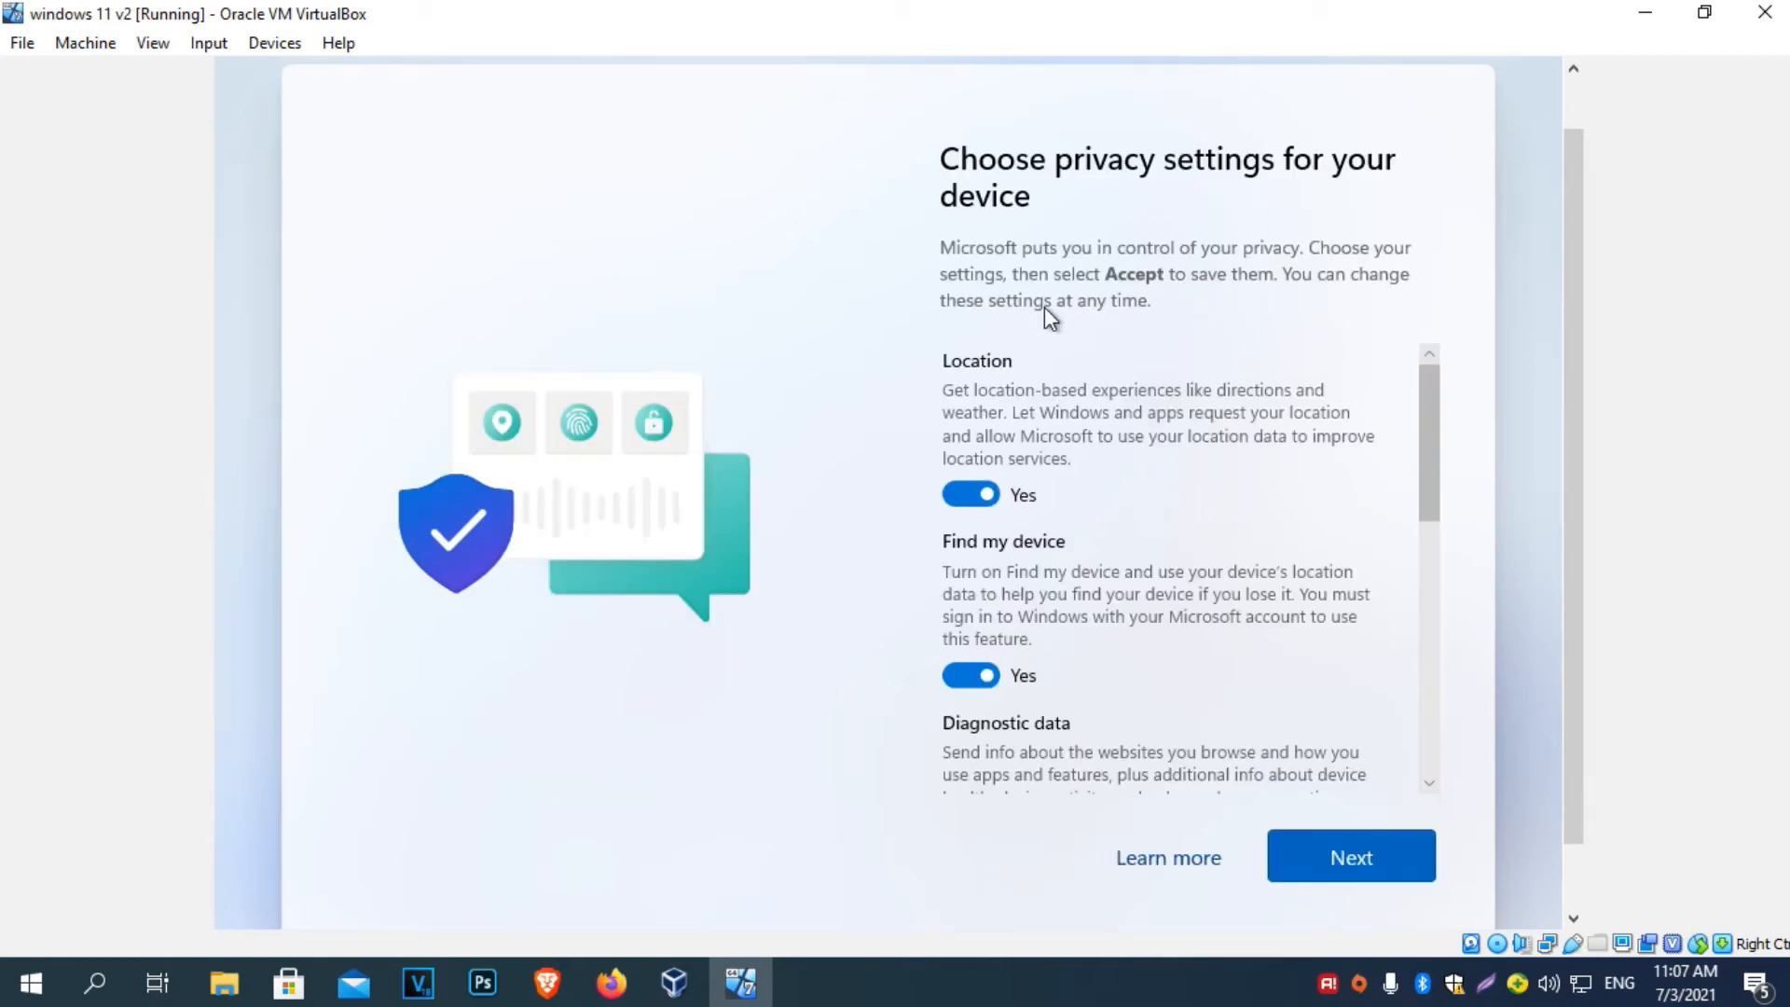
Set Location, Find my device and Advertising ID to No, then accept the privacy settings.
{"action": "left_click", "coordinate": [990, 496]}
{"action": "scroll", "coordinate": [1037, 522], "scroll_direction": "down", "scroll_amount": 1}
{"action": "left_click", "coordinate": [973, 586]}
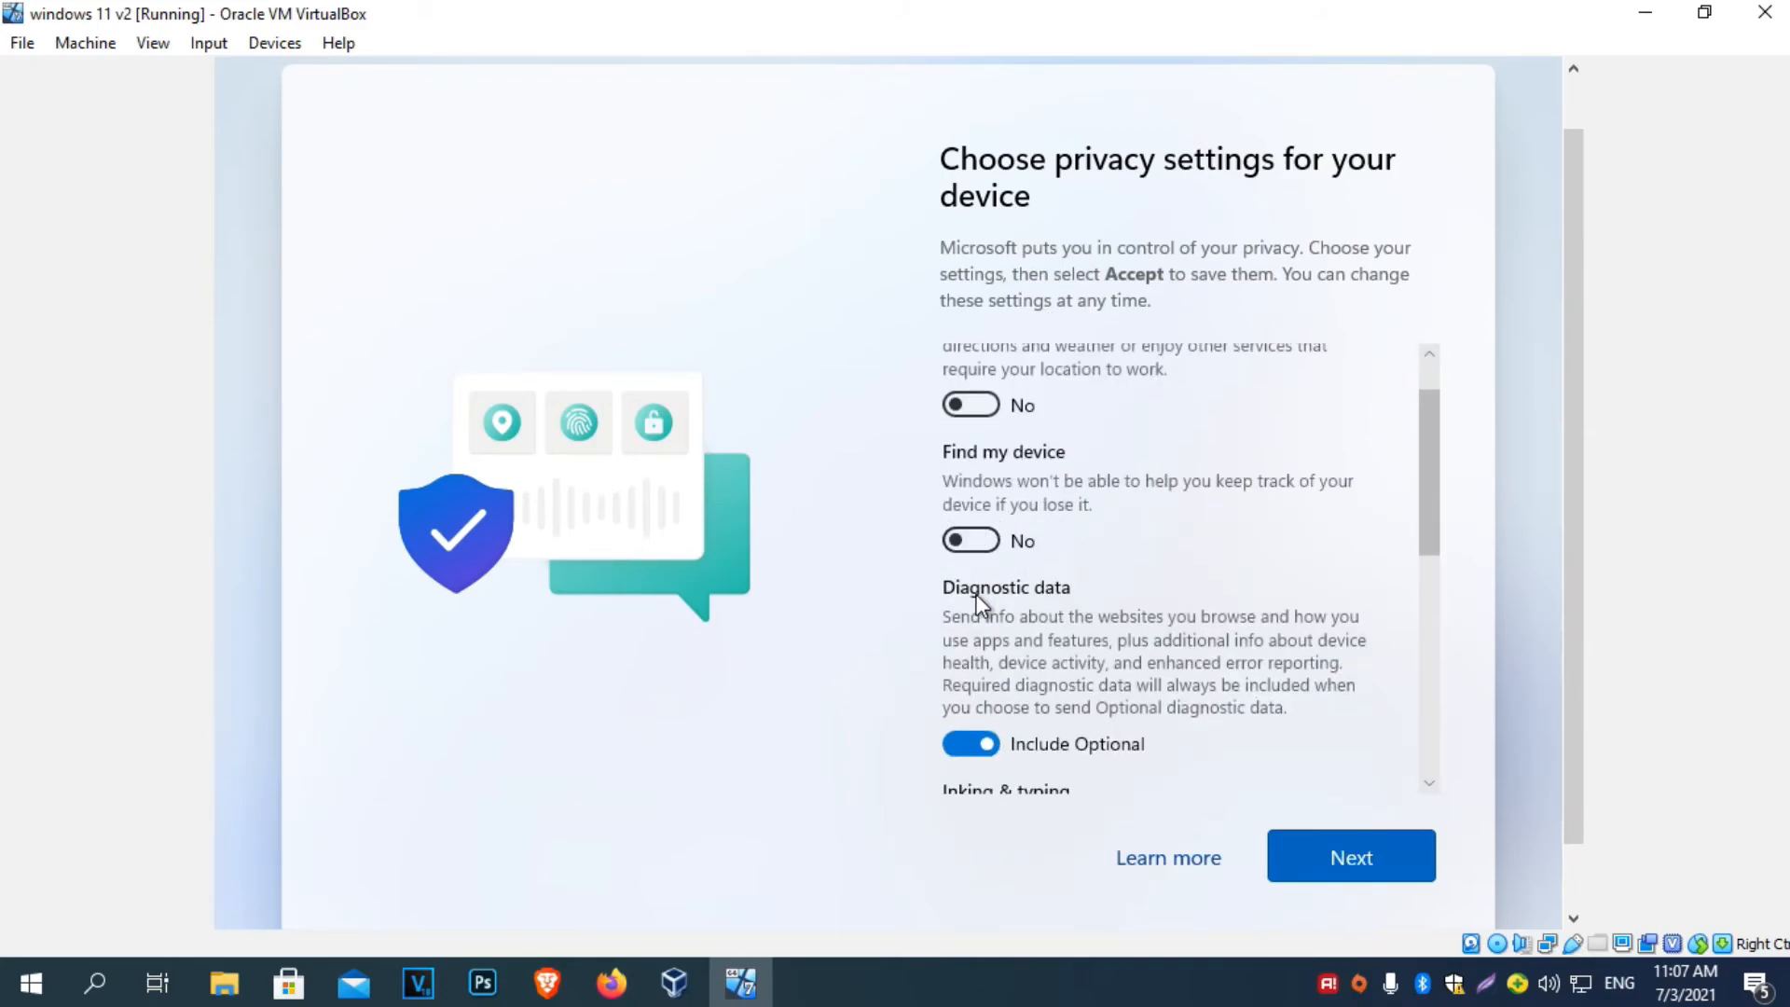
{"action": "scroll", "coordinate": [977, 601], "scroll_direction": "down", "scroll_amount": 5}
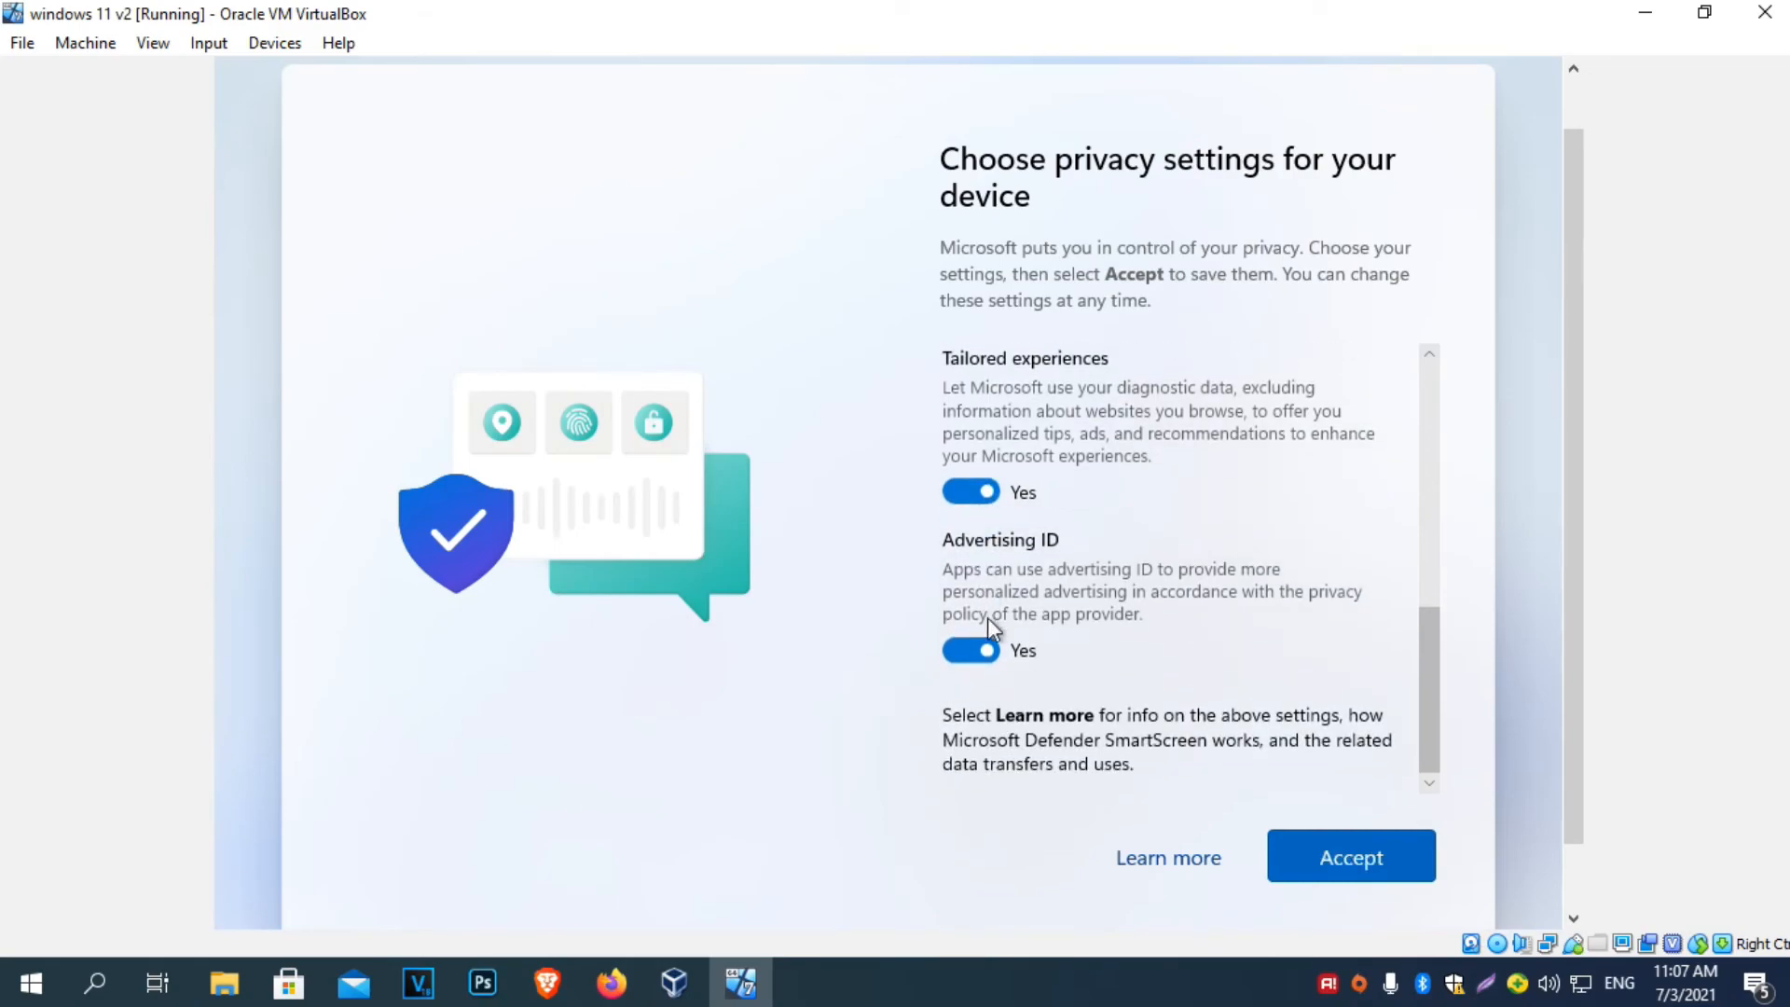
{"action": "left_click", "coordinate": [980, 645]}
{"action": "scroll", "coordinate": [980, 647], "scroll_direction": "up", "scroll_amount": 2}
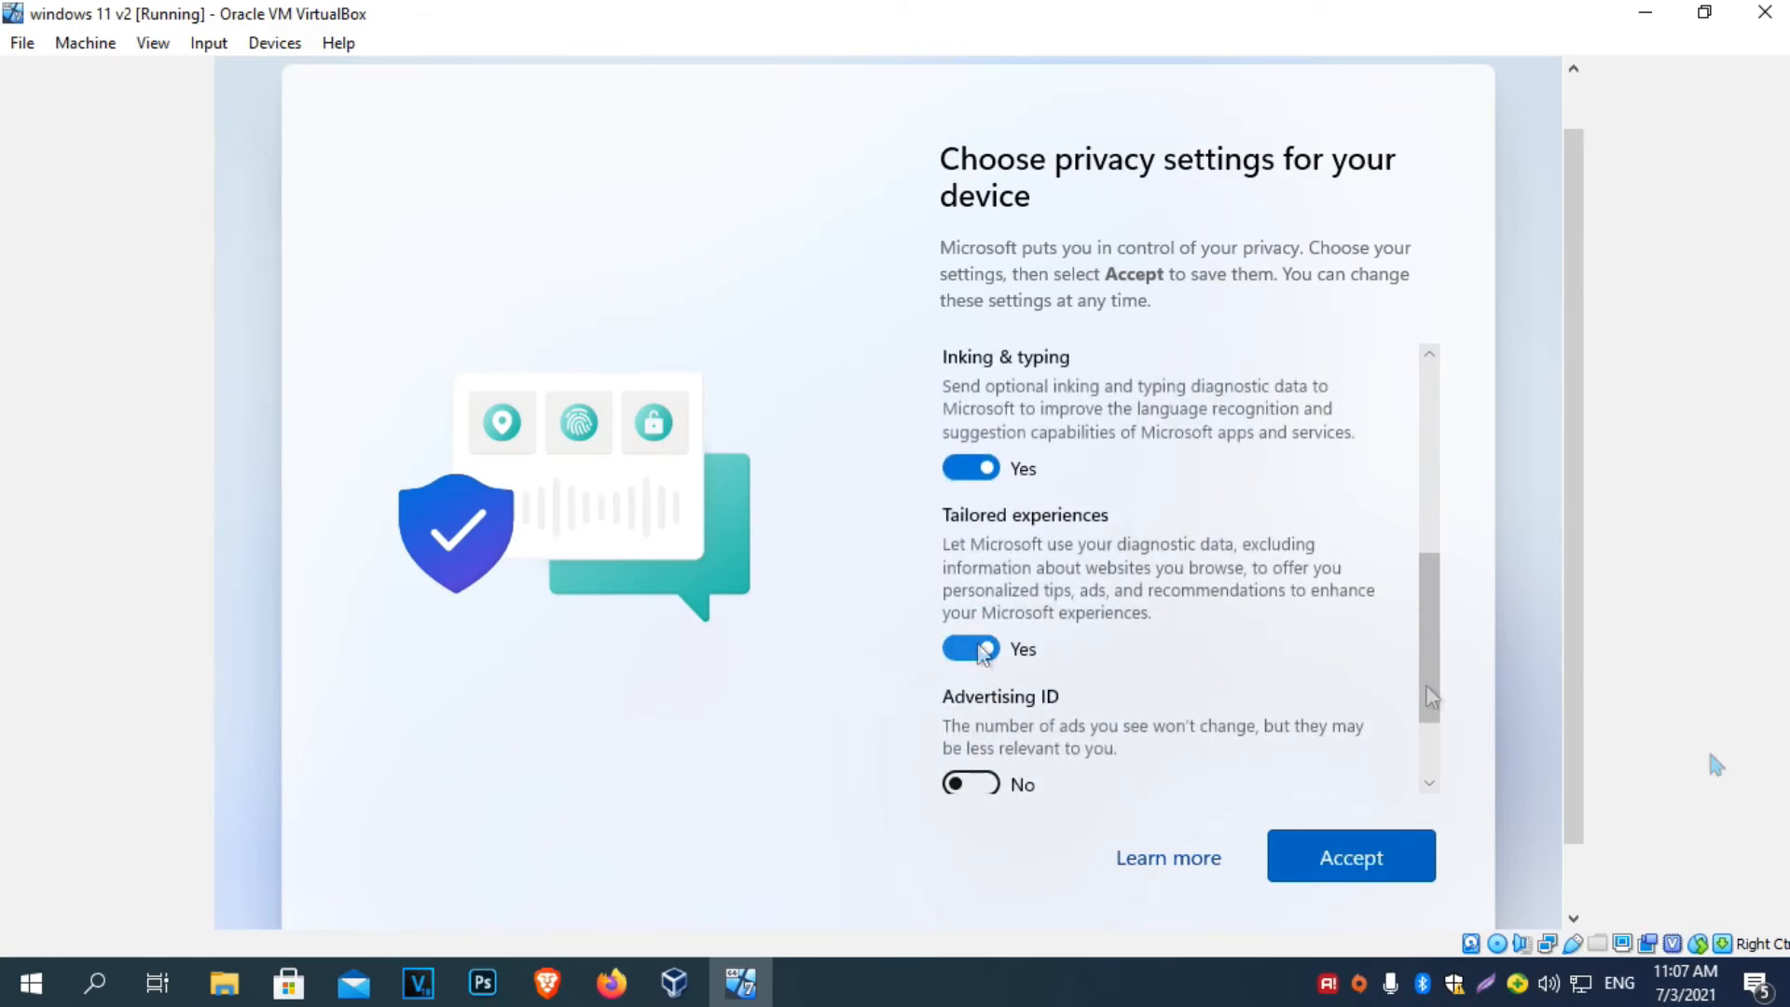
{"action": "scroll", "coordinate": [1318, 725], "scroll_direction": "down", "scroll_amount": 2}
{"action": "left_click", "coordinate": [1365, 856]}
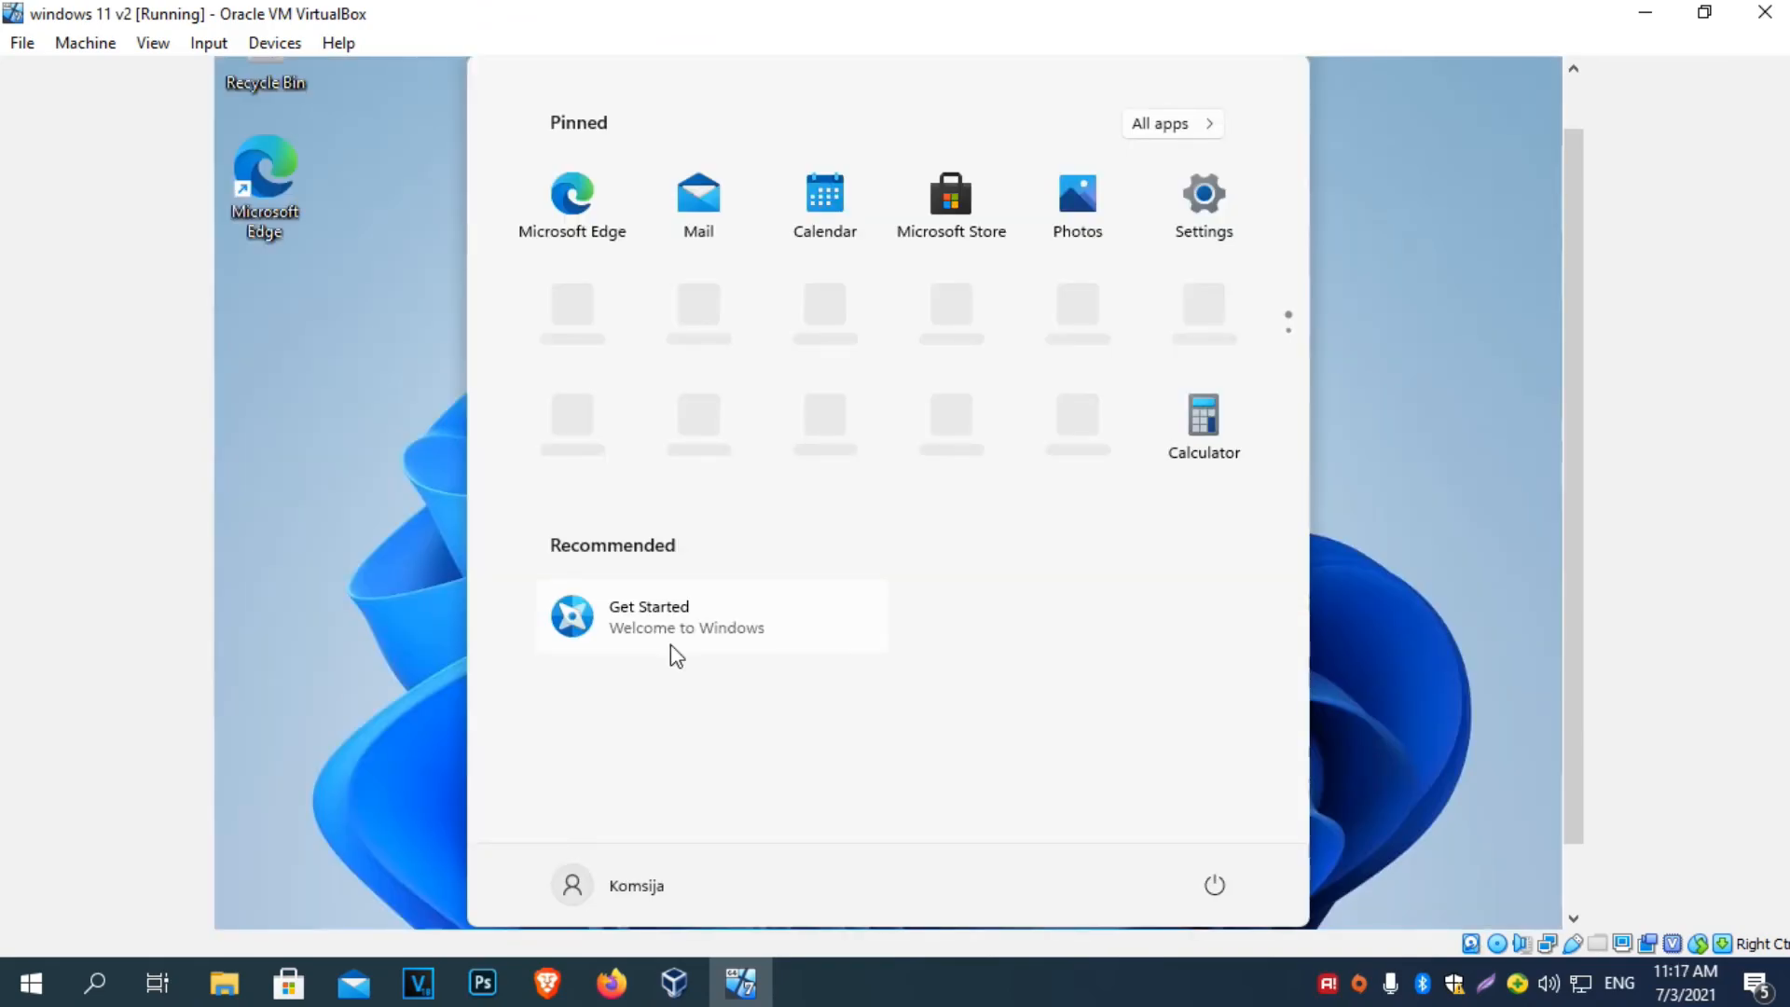
Close the guest Start menu and scroll the VirtualBox window to show the taskbar.
{"action": "left_click", "coordinate": [410, 614]}
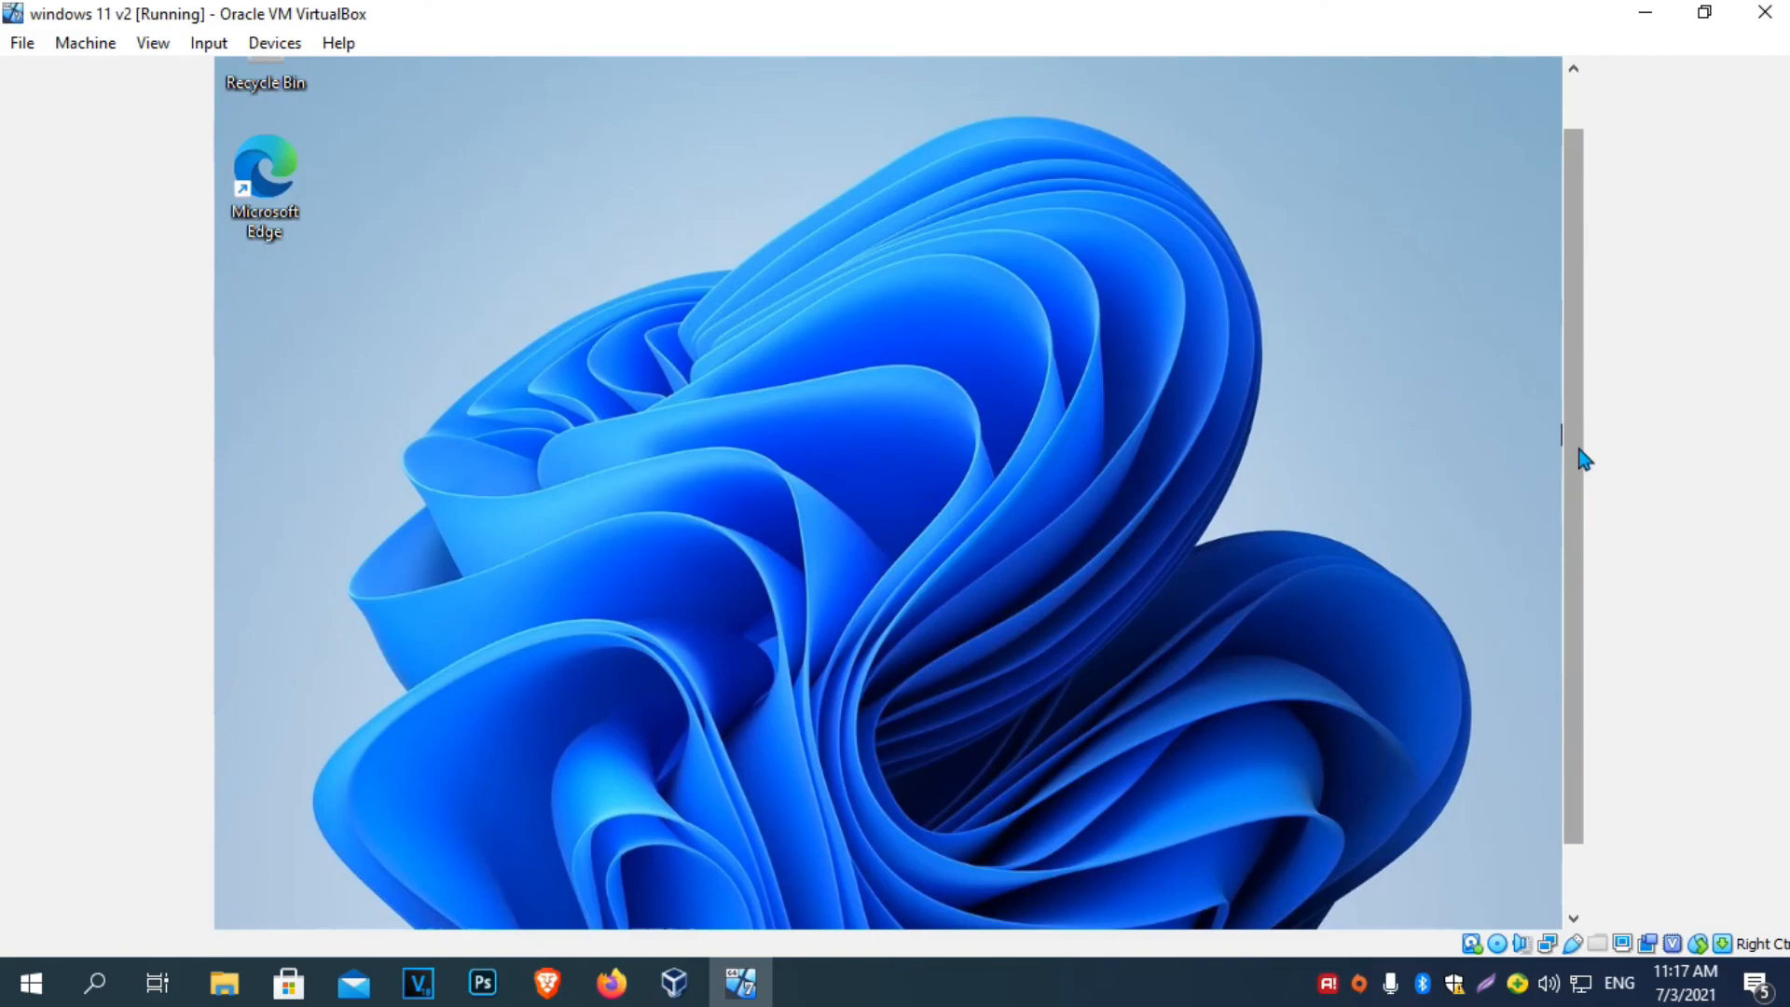
{"action": "left_click_drag", "start_coordinate": [1578, 451], "coordinate": [1578, 320]}
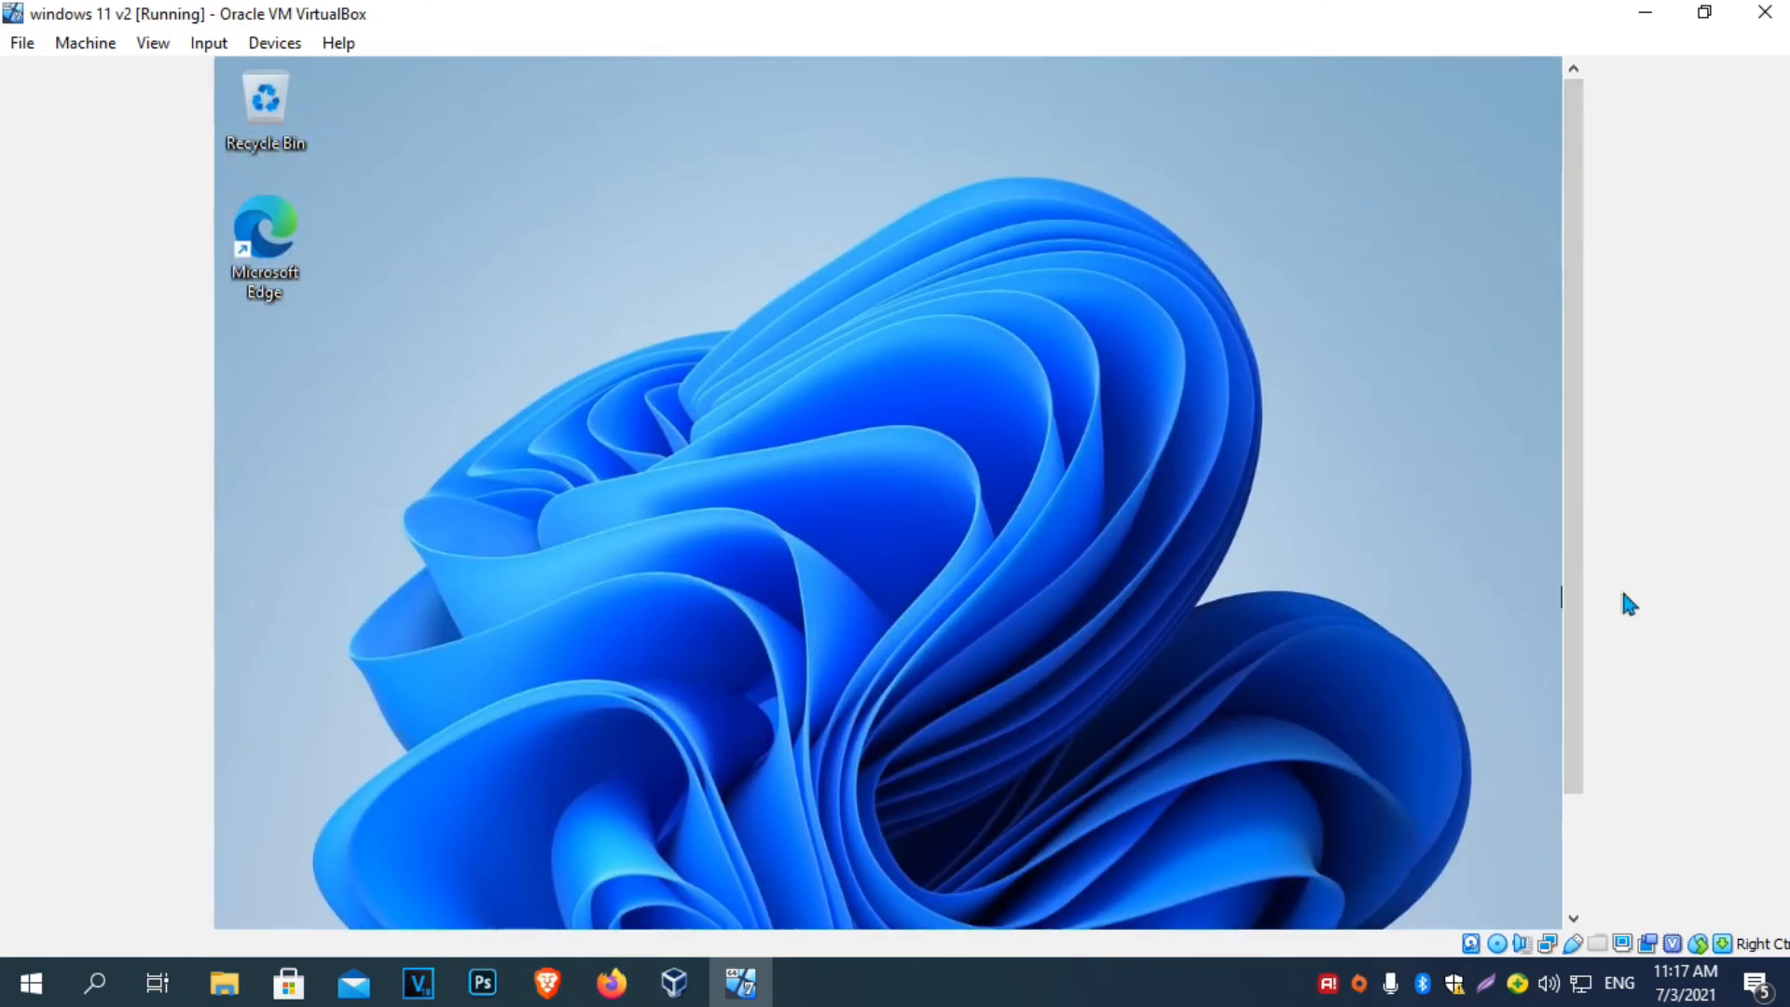
{"action": "left_click_drag", "start_coordinate": [1580, 631], "coordinate": [1594, 736]}
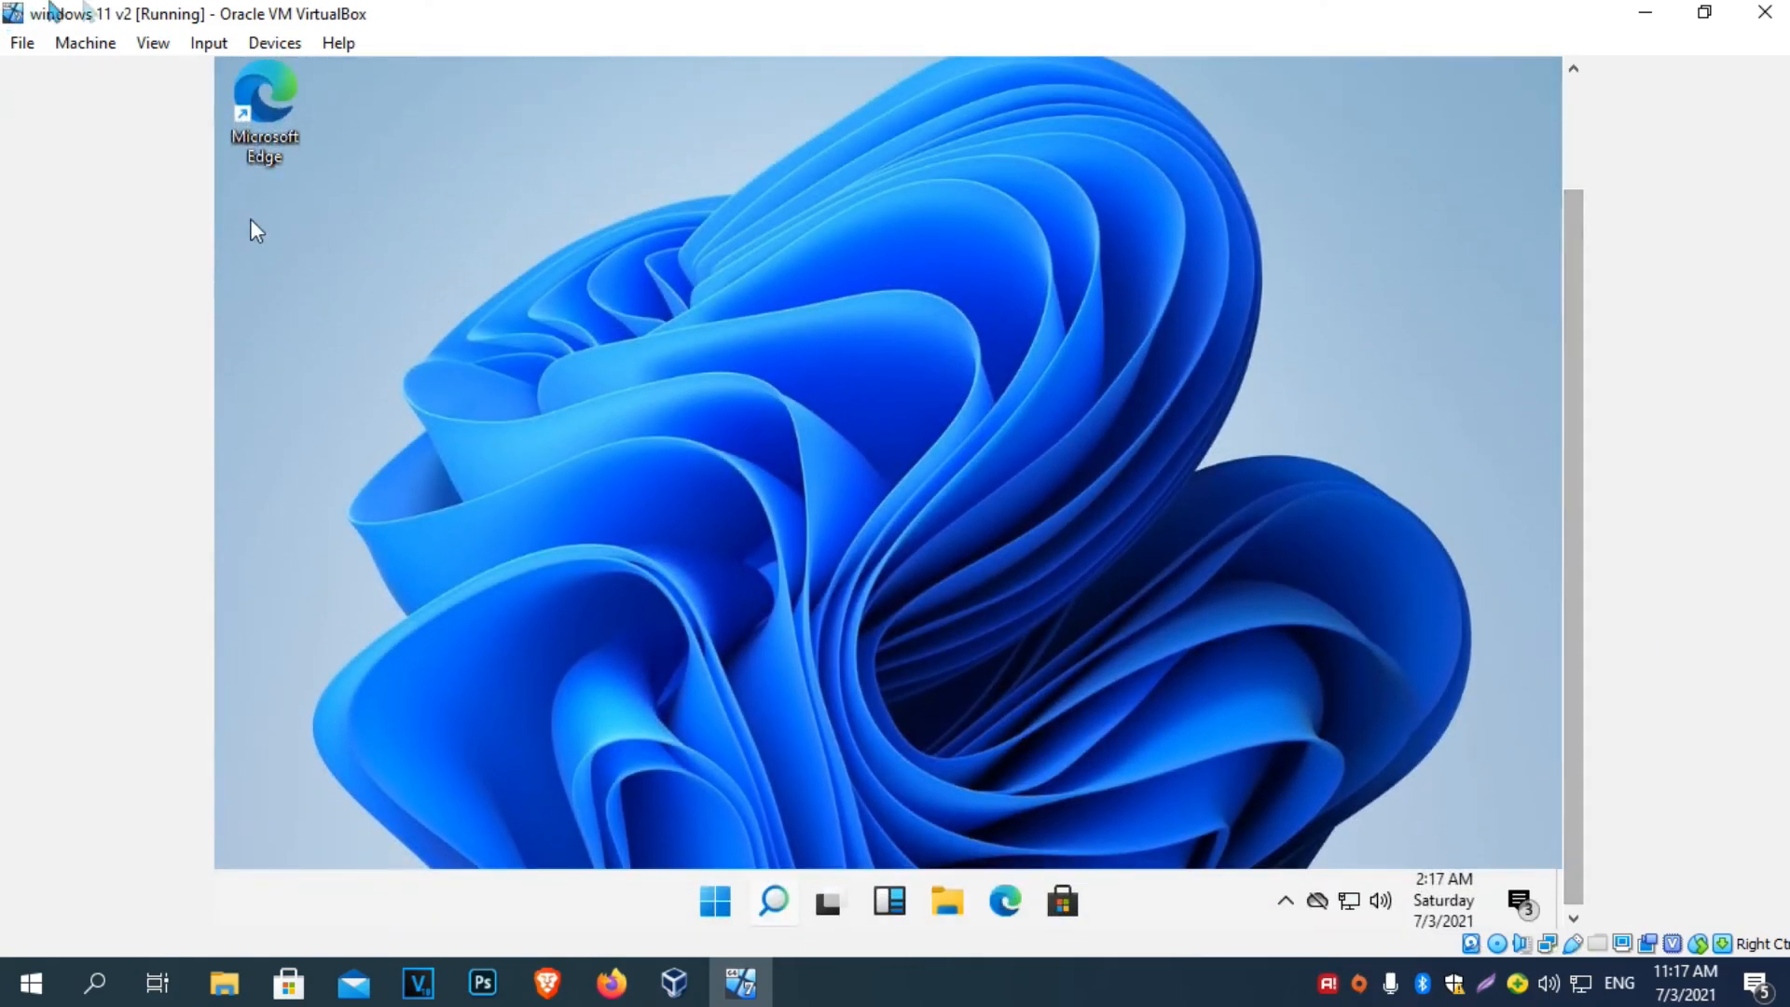
{"action": "left_click", "coordinate": [160, 44]}
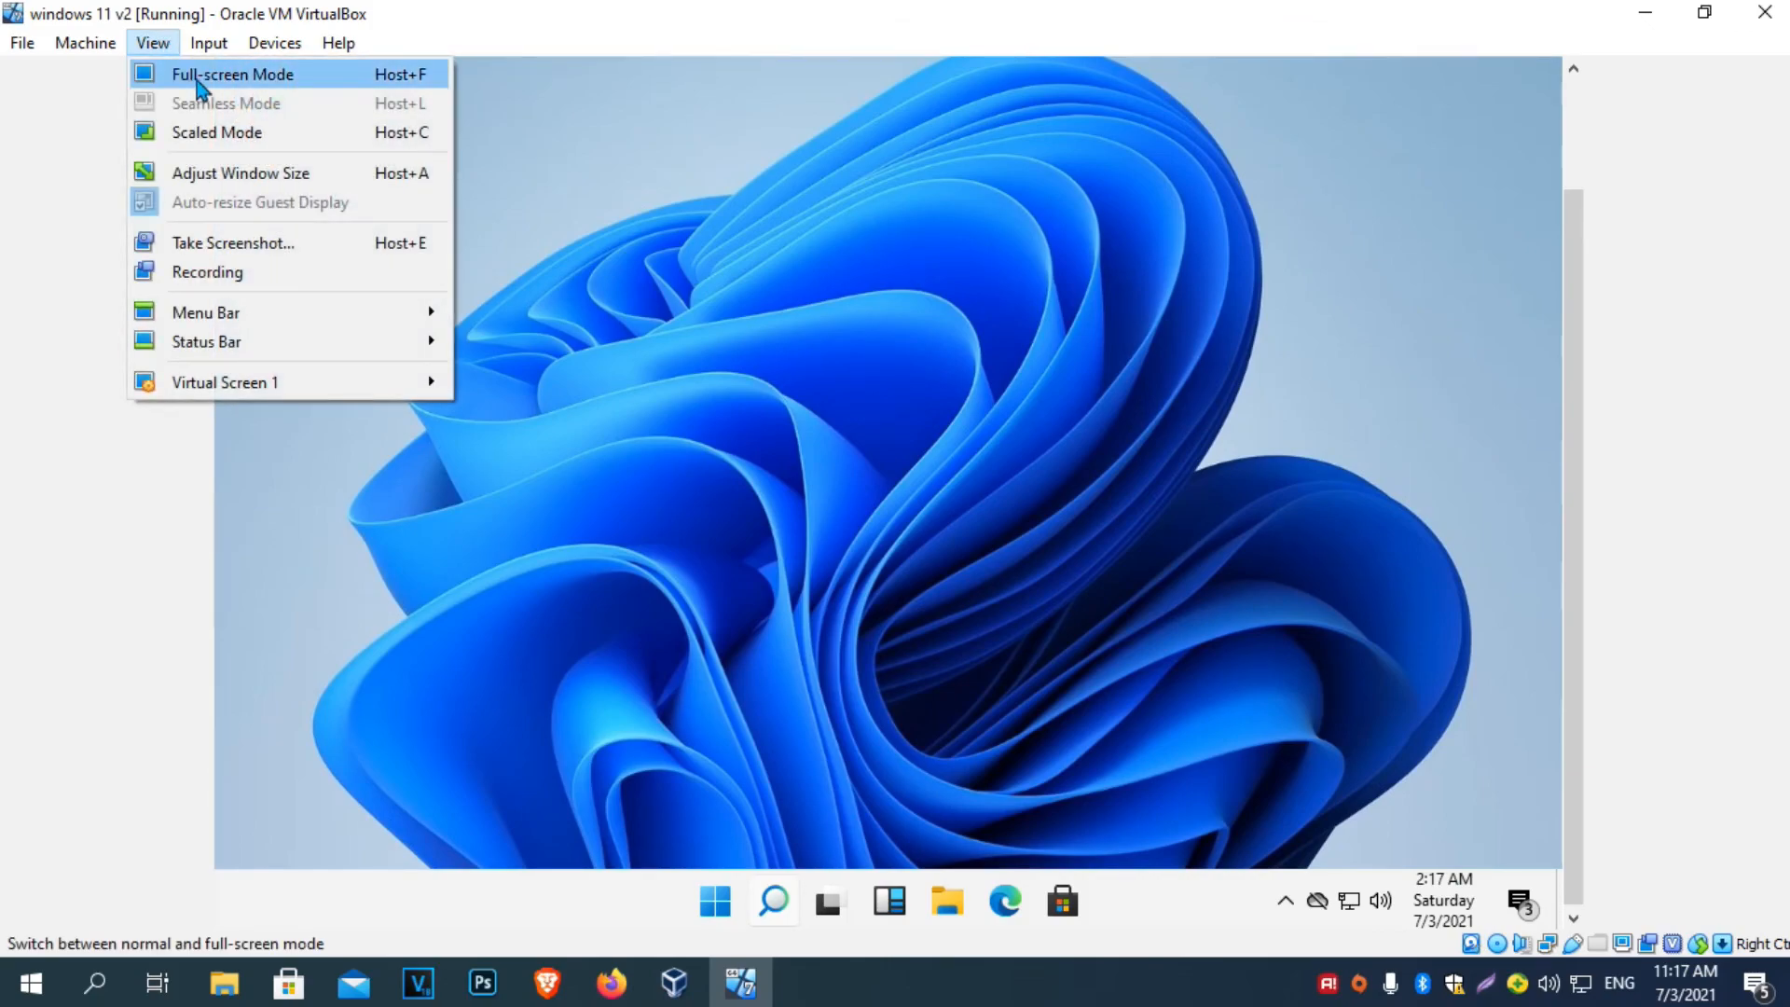
{"action": "left_click", "coordinate": [1037, 503]}
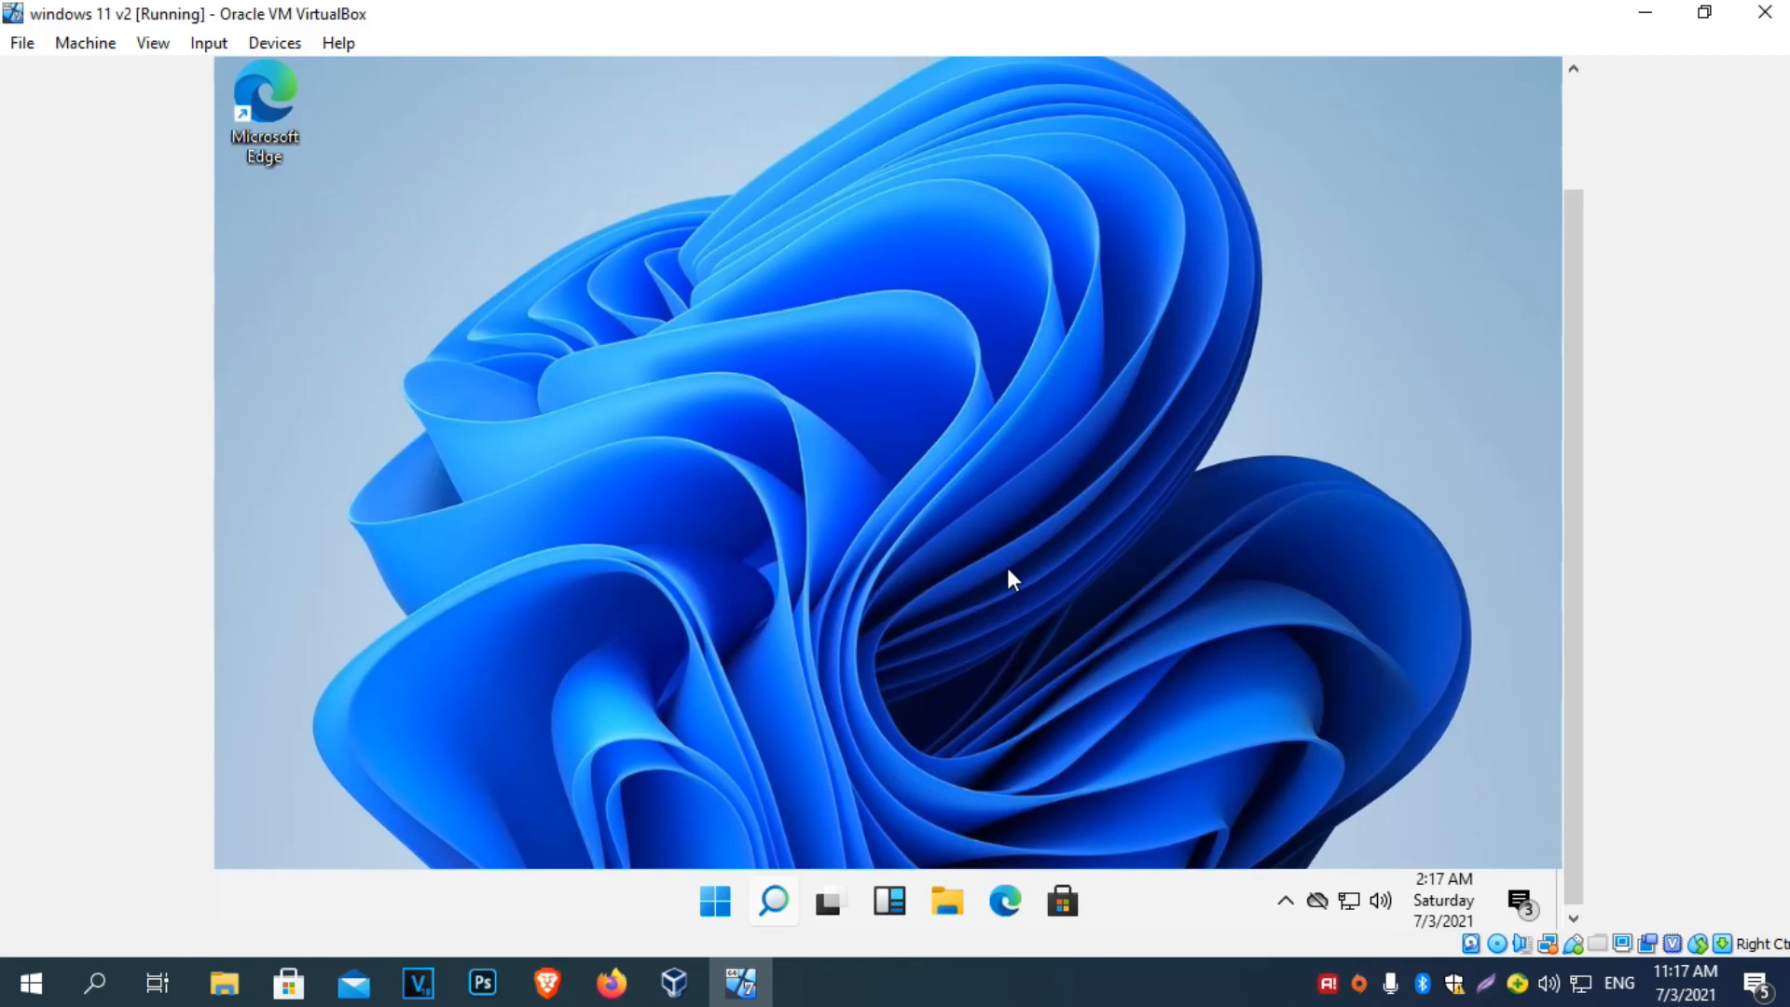